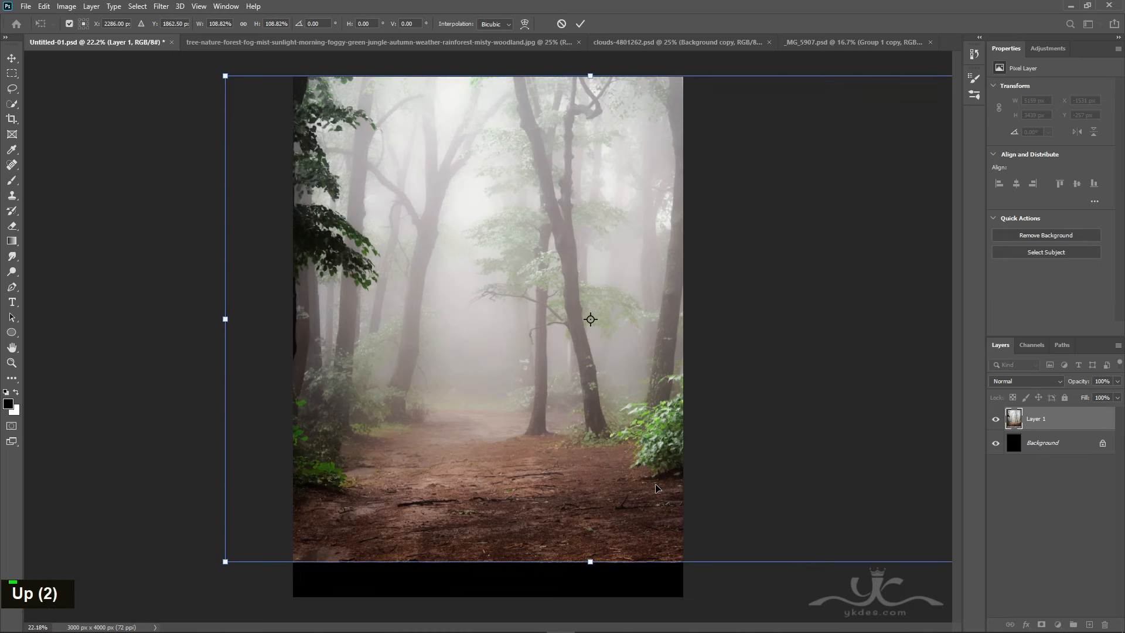
Nudge the forest photo layer slightly to the right within the canvas and apply the transform
key("Right")
key("Right")
key("Right")
key("Right")
key("Right")
key("Right")
key("Right")
key("Right")
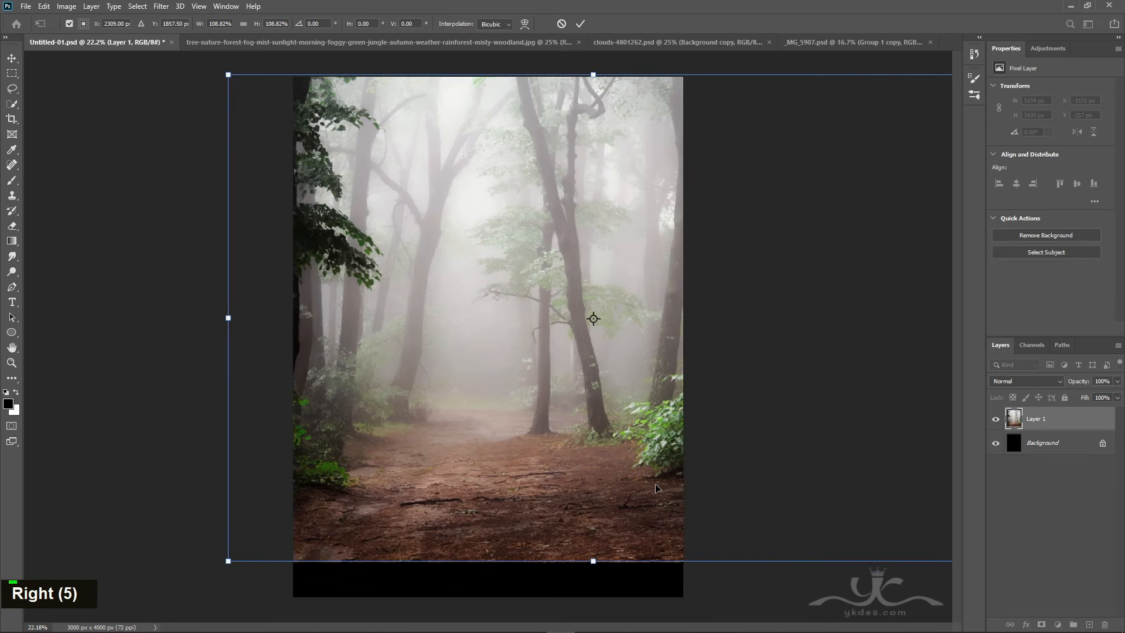
key("Return")
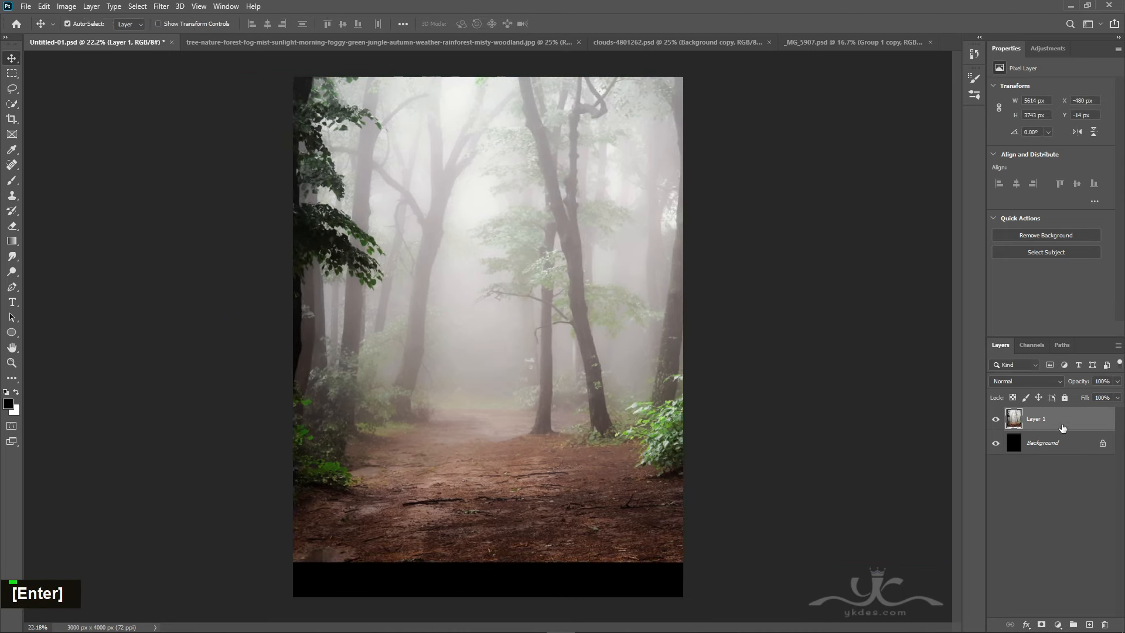
Bring the stone staircase from clouds-4801262.psd into Untitled-01.psd and scale it to about 133% across the canvas's lower part
left_click(646, 42)
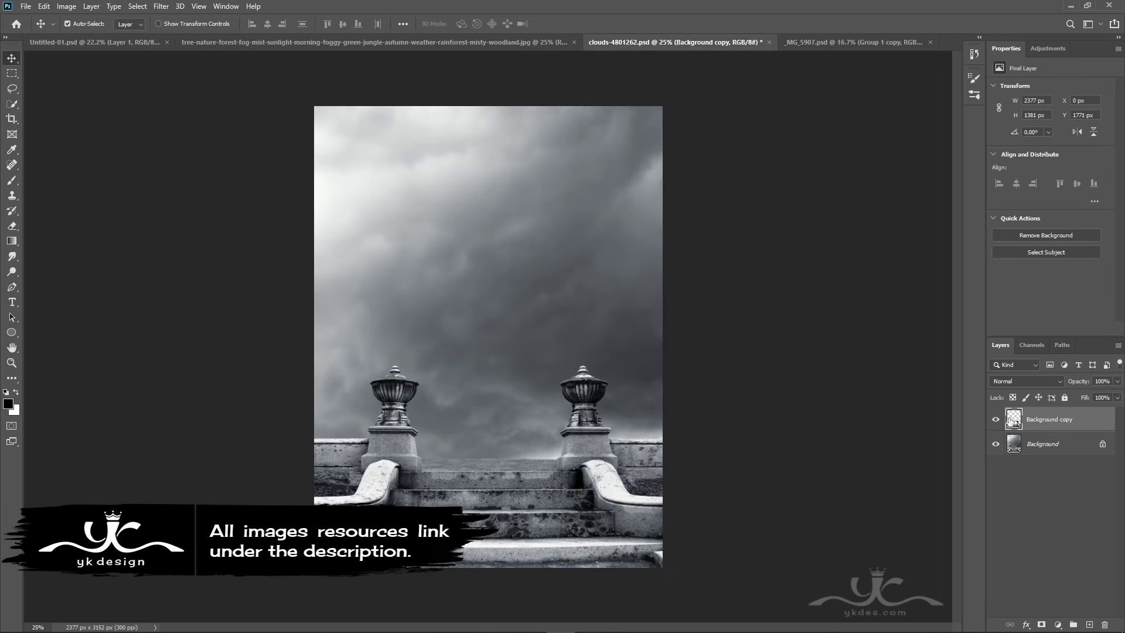
left_click_drag(551, 439, 518, 424)
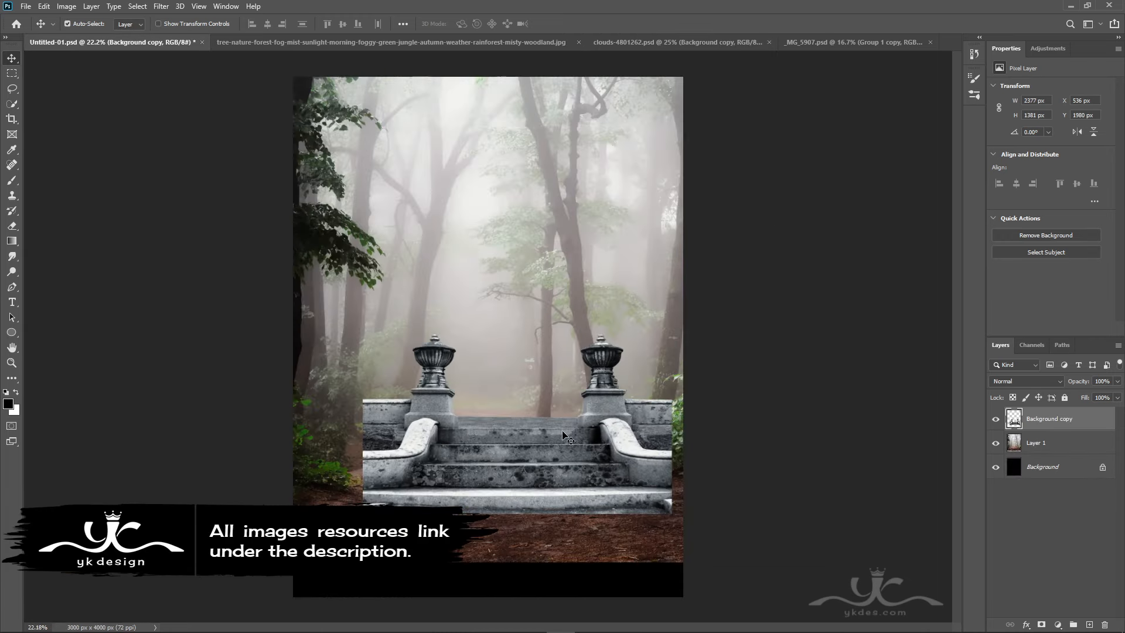
key("ctrl+t")
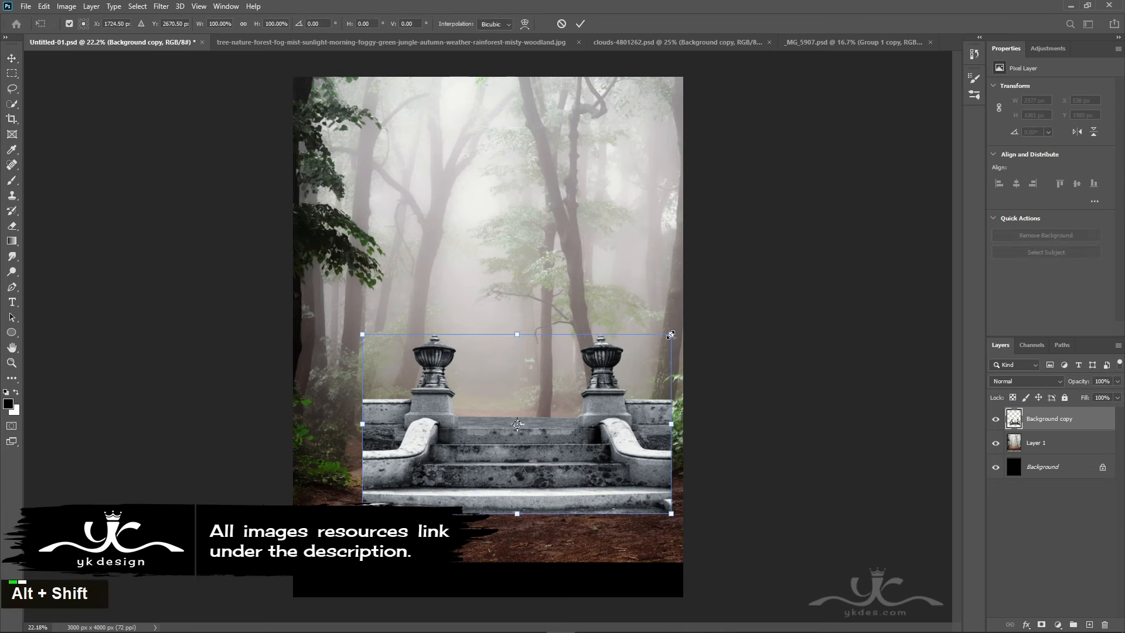
left_click_drag(672, 334, 722, 306)
left_click_drag(676, 371, 644, 426)
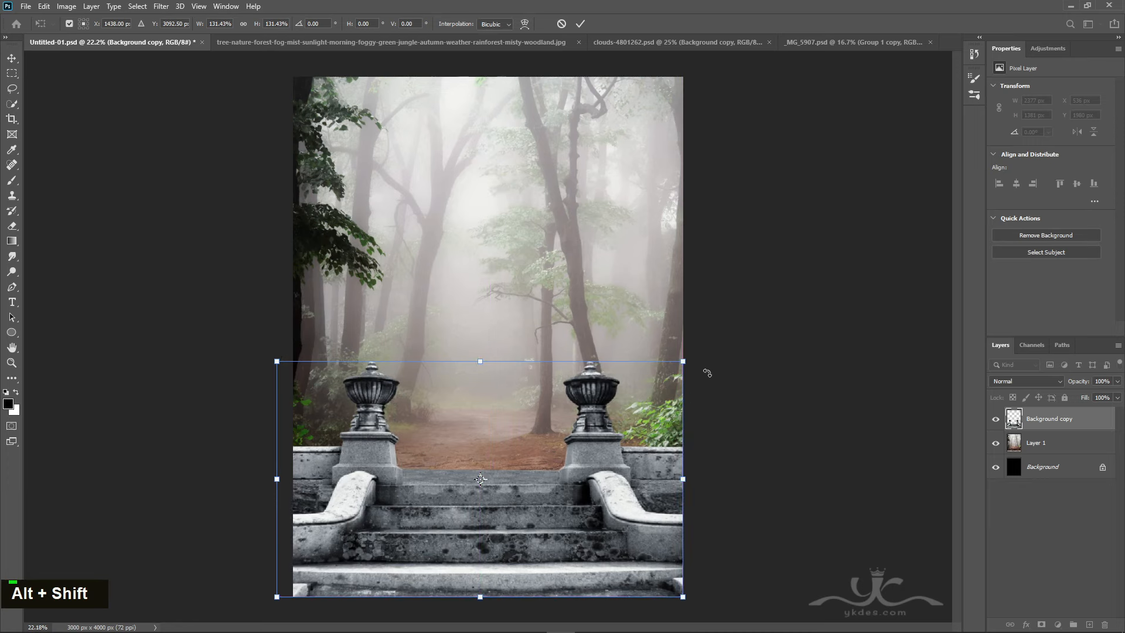
left_click_drag(683, 361, 687, 358)
Fine-tune the staircase's vertical position so its base meets the canvas's lower edge, and apply the transform
key("Up")
key("Up")
key("Up")
key("Up")
key("Up")
key("Up")
key("Up")
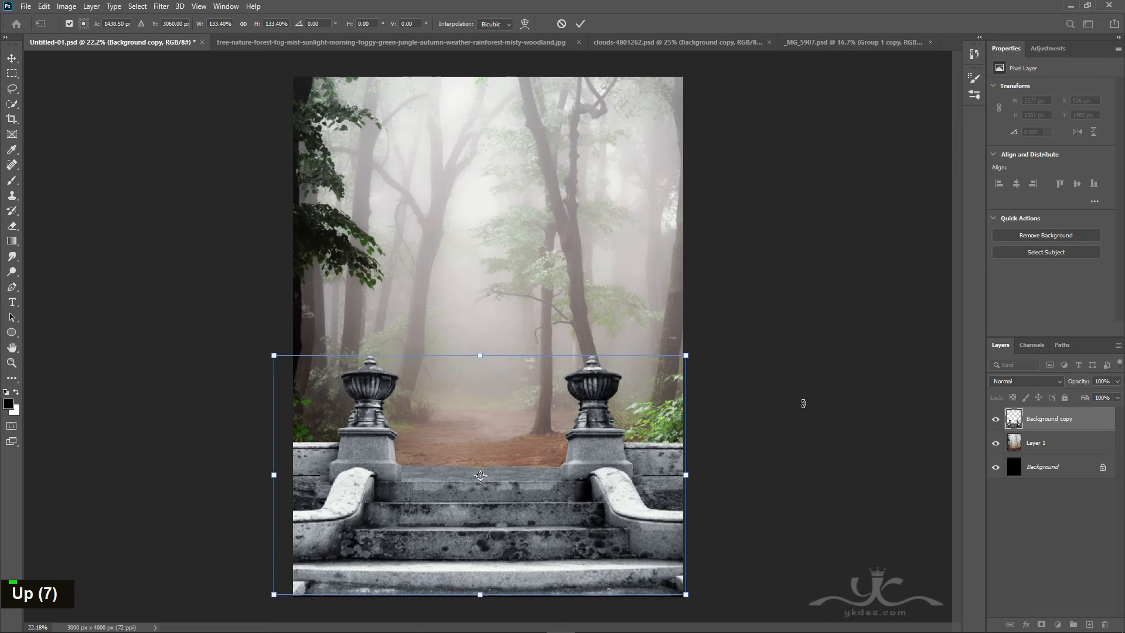
key("Up")
key("Down")
key("Down")
key("Down")
key("Down")
key("Down")
key("Down")
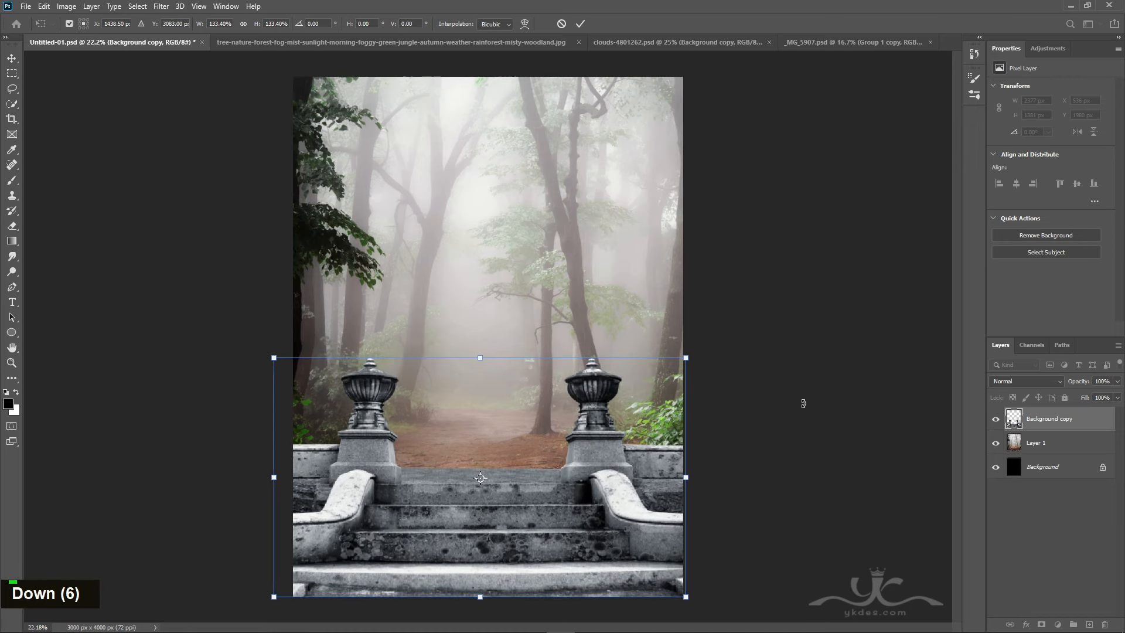
key("Return")
key("Down")
key("Up")
key("Down")
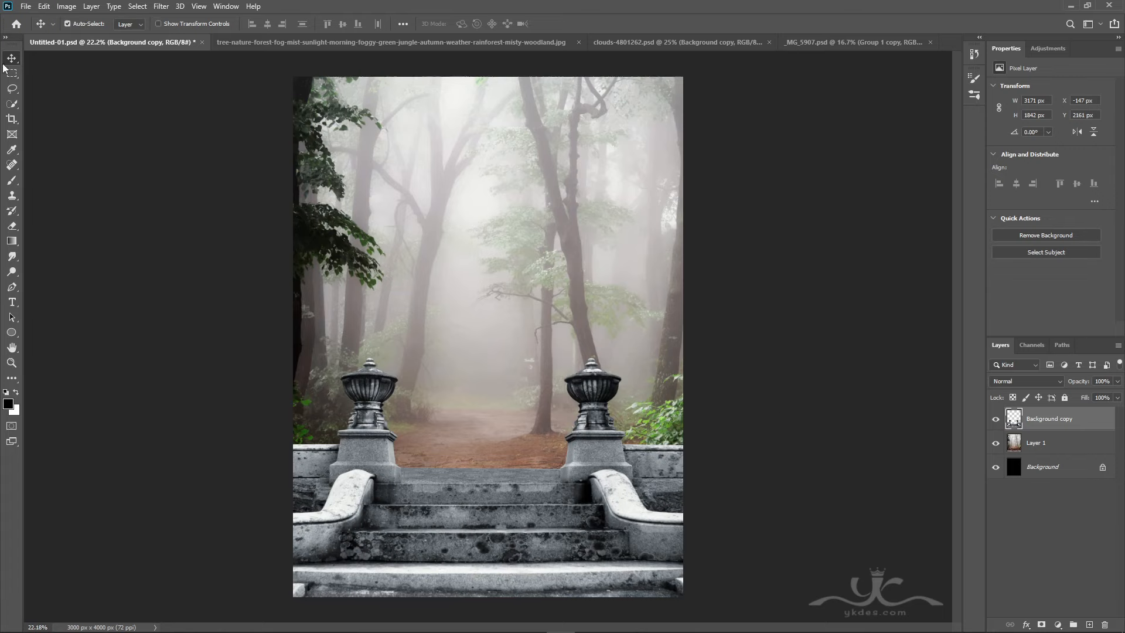
Apply the Camera Raw Filter to the forest layer with Texture +16 and Clarity +8
left_click(1067, 447)
left_click(162, 7)
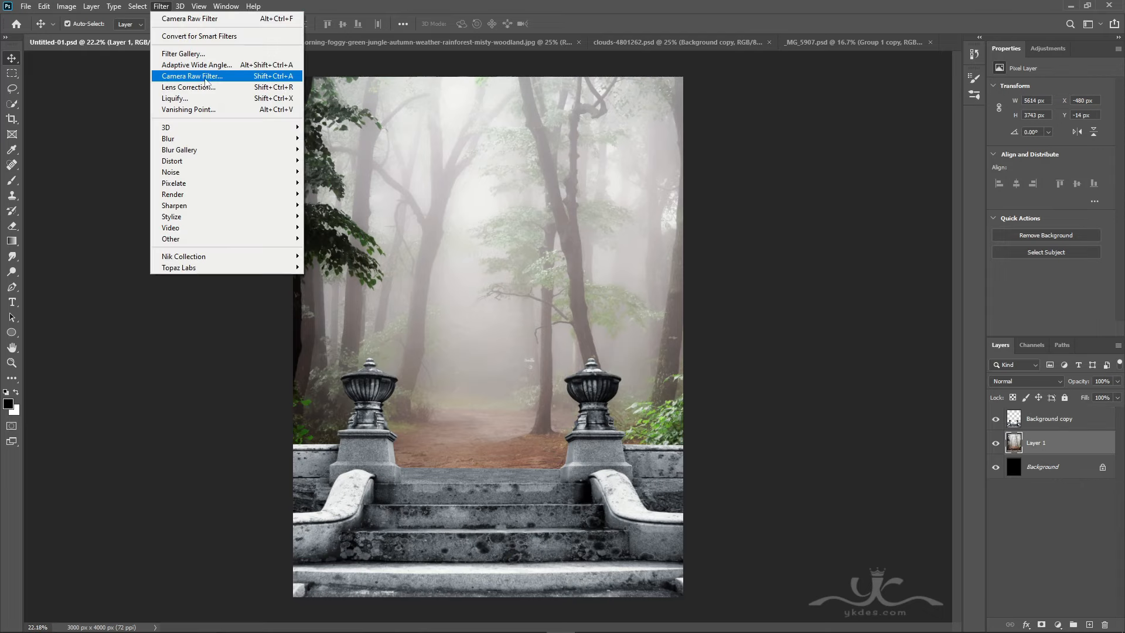
left_click(199, 76)
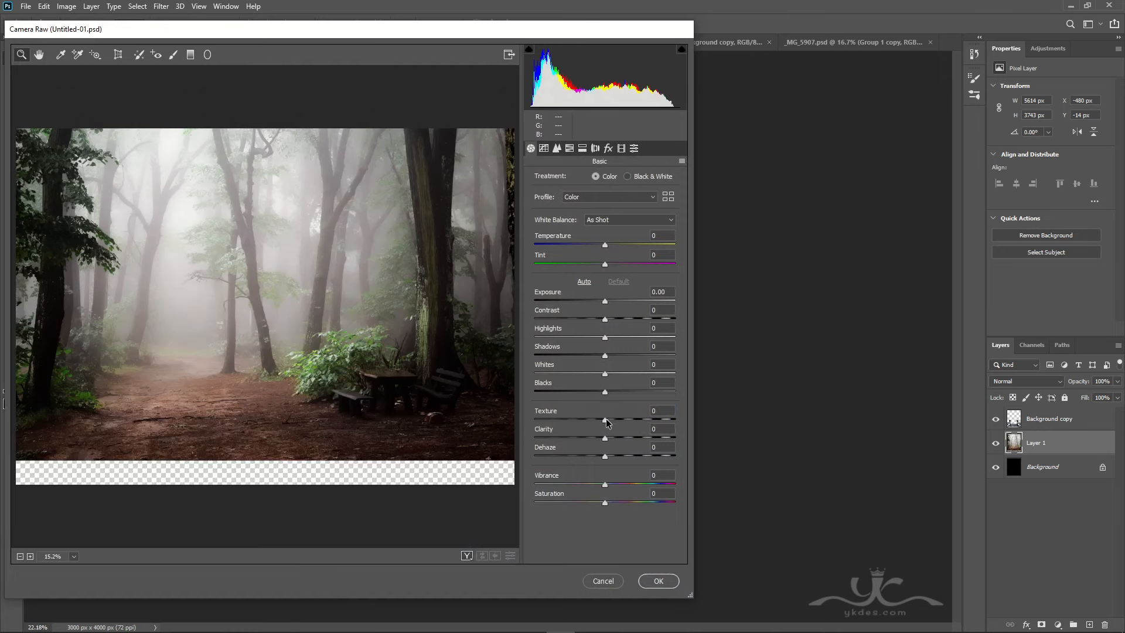
mouse_move(605, 420)
left_mouse_down()
mouse_move(618, 422)
mouse_move(613, 439)
left_mouse_up()
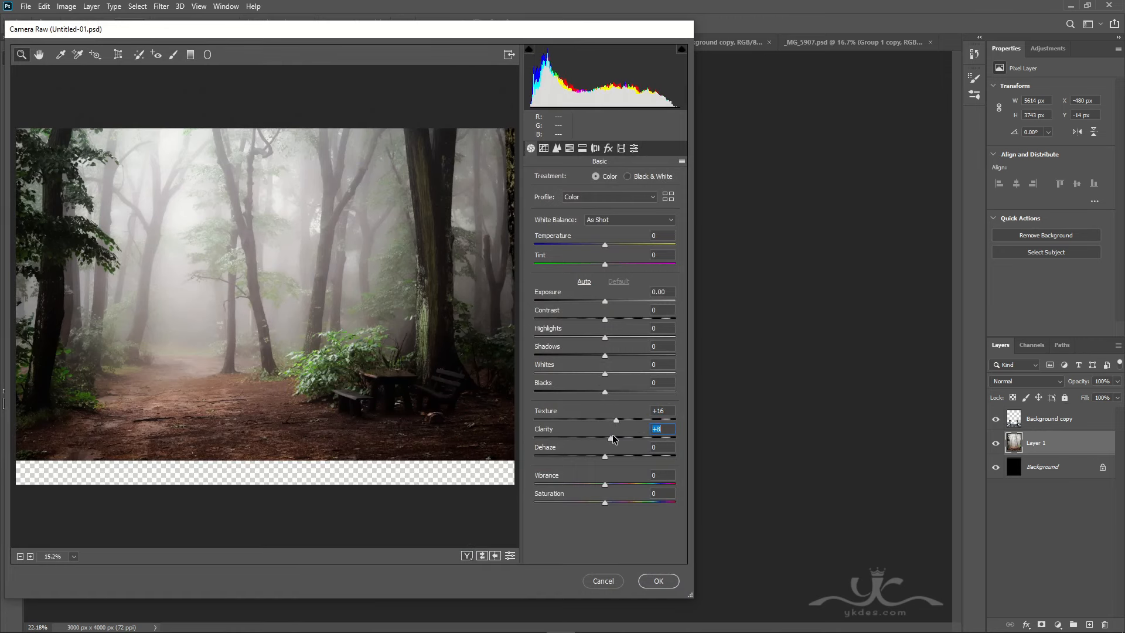
left_click(658, 581)
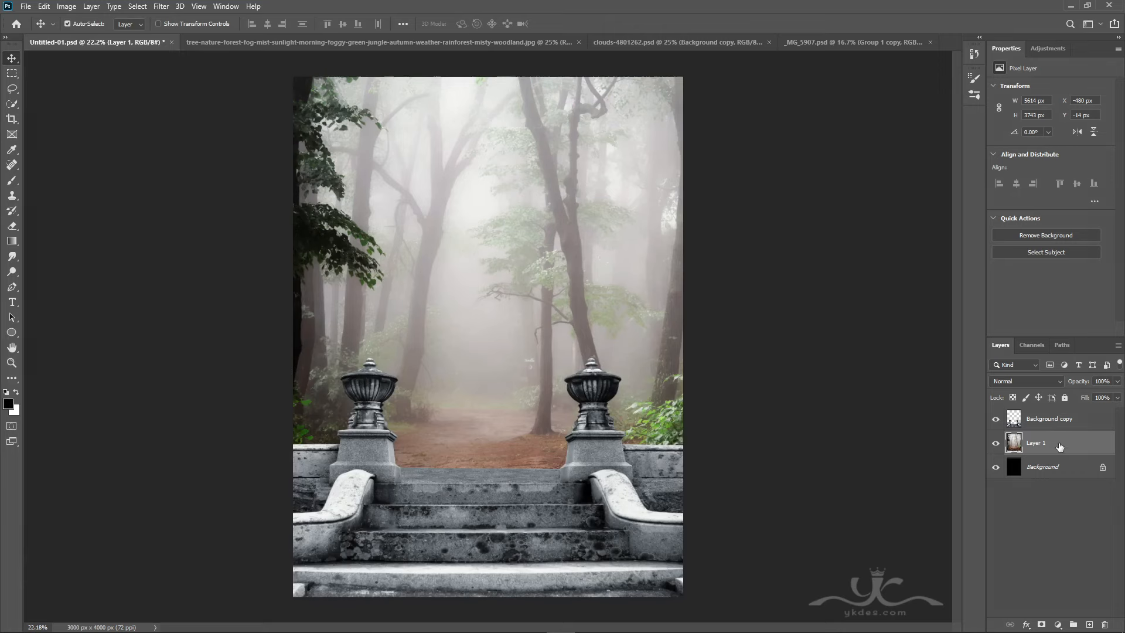
Add a reversed radial Gradient fill layer above the forest with 275% scale, centred higher over the fog between the trees
left_click(1059, 623)
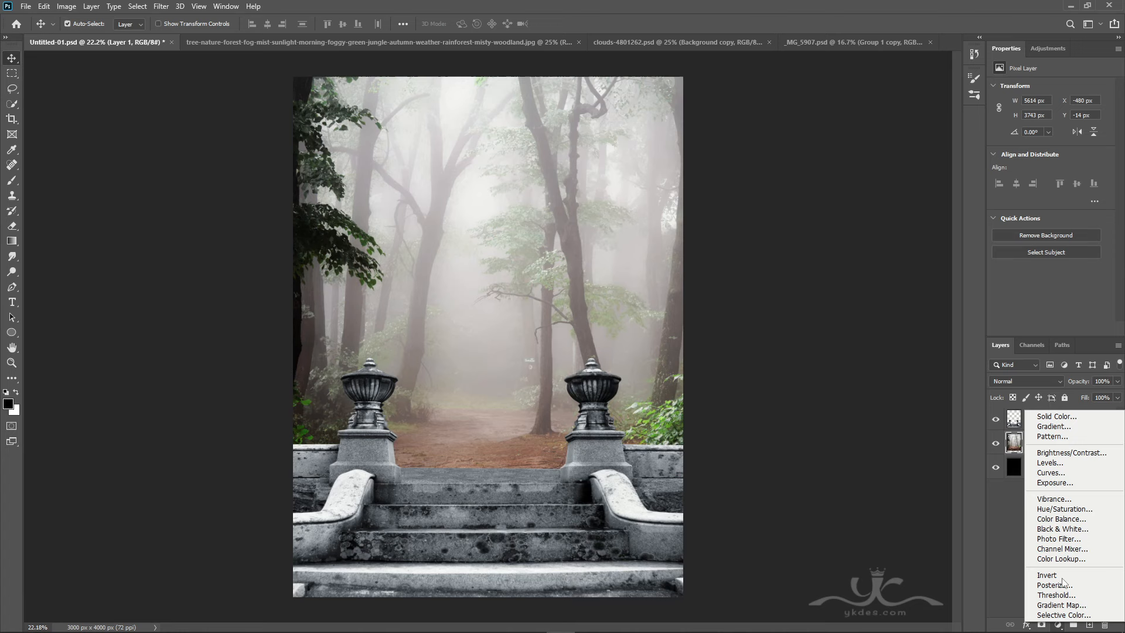
left_click(1060, 427)
left_click(792, 248)
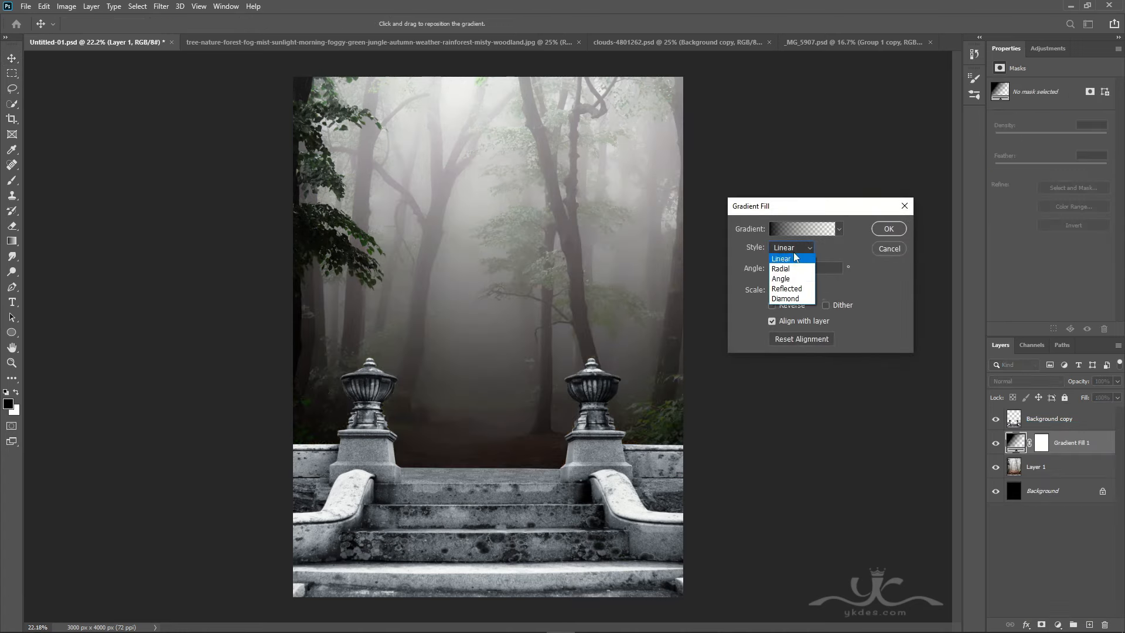
left_click(789, 270)
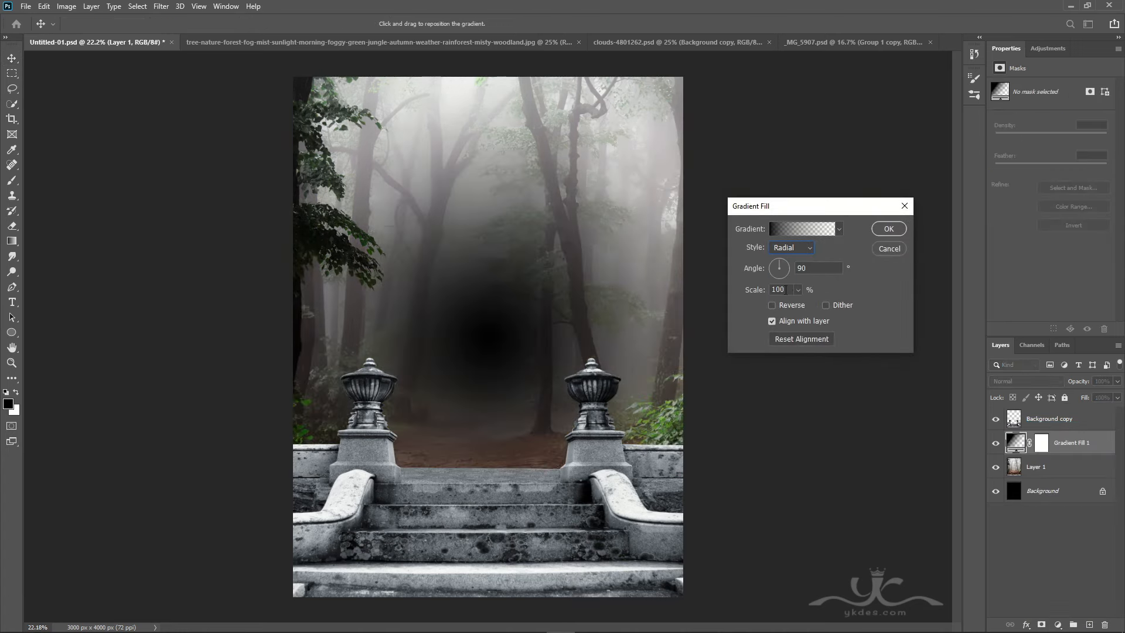
left_click(772, 305)
left_click(797, 290)
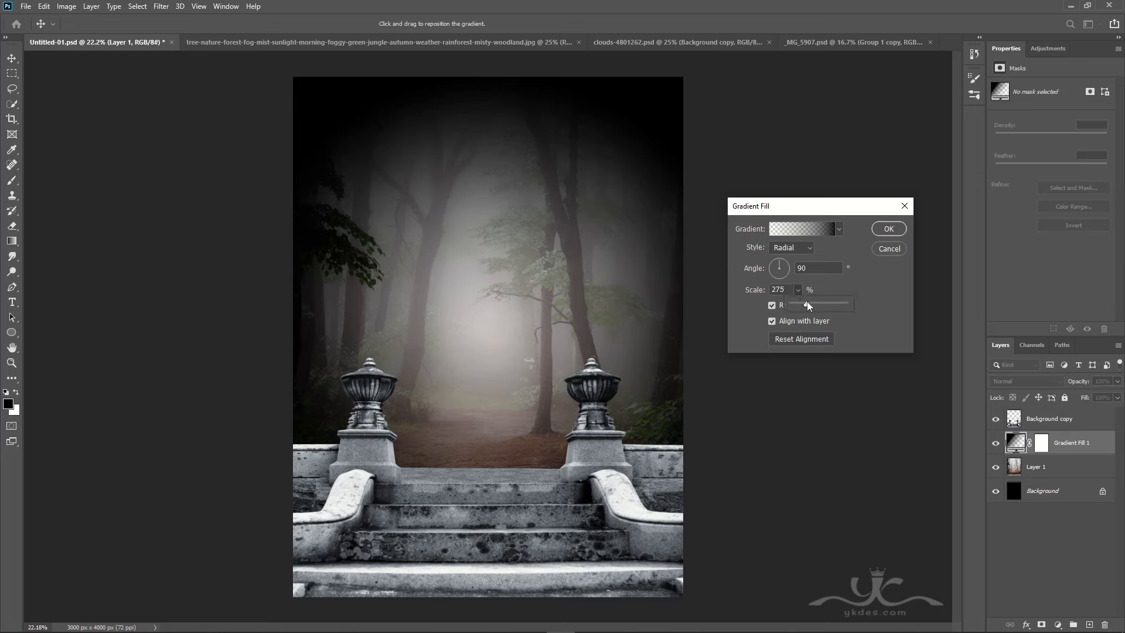
left_click_drag(505, 323, 508, 215)
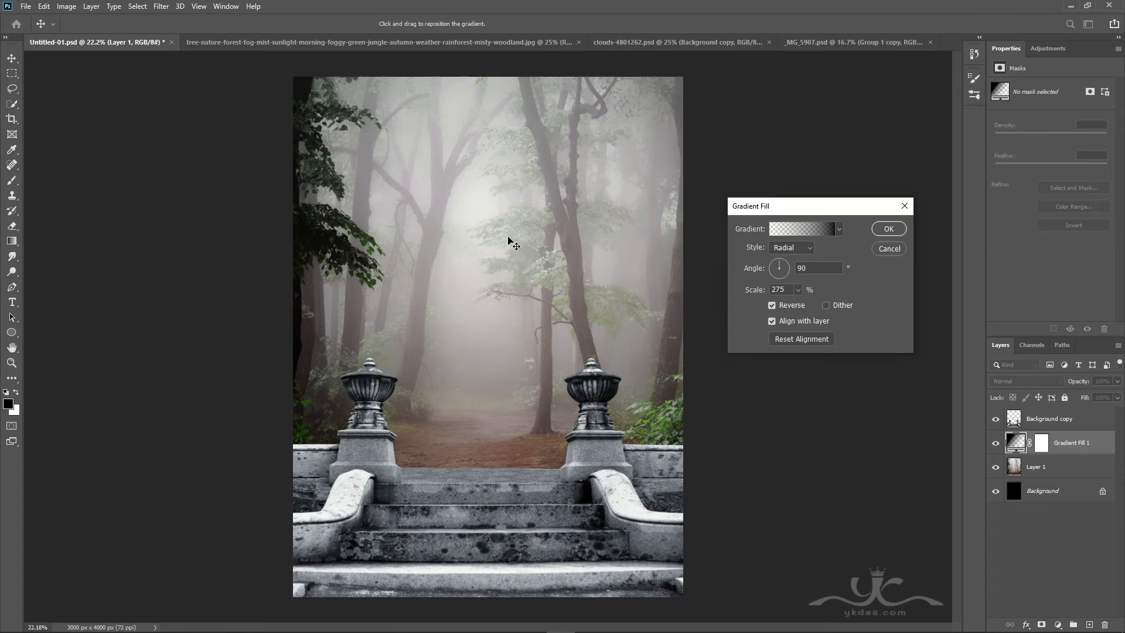
left_click(888, 230)
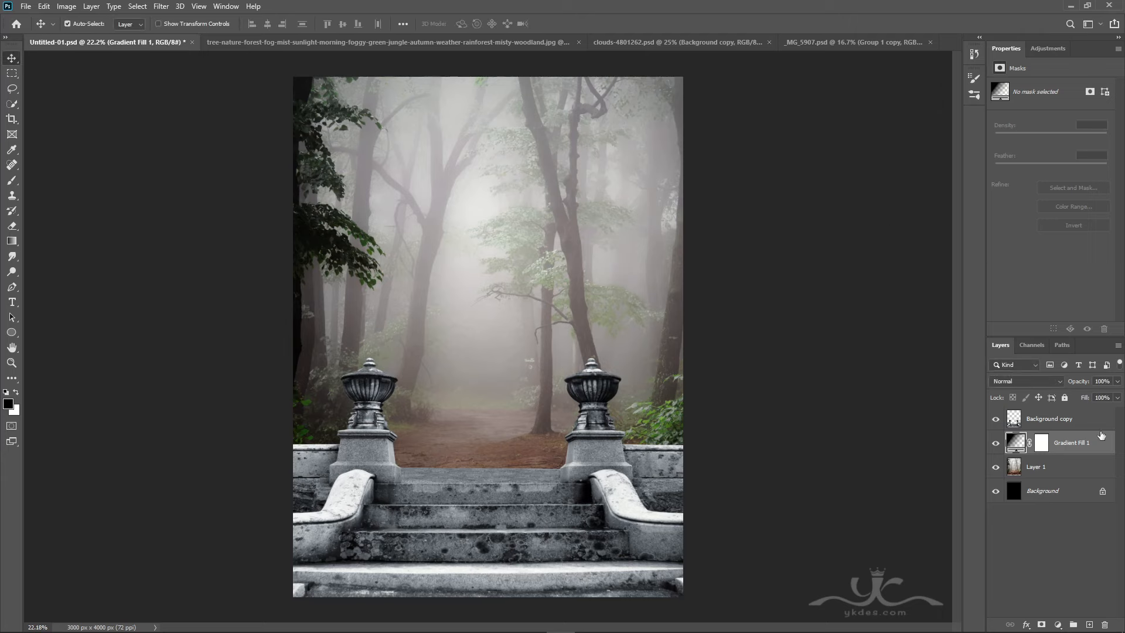
Add a Brightness/Contrast adjustment directly above the forest layer with brightness 27 and contrast -18
left_click(1078, 470)
left_click(1058, 624)
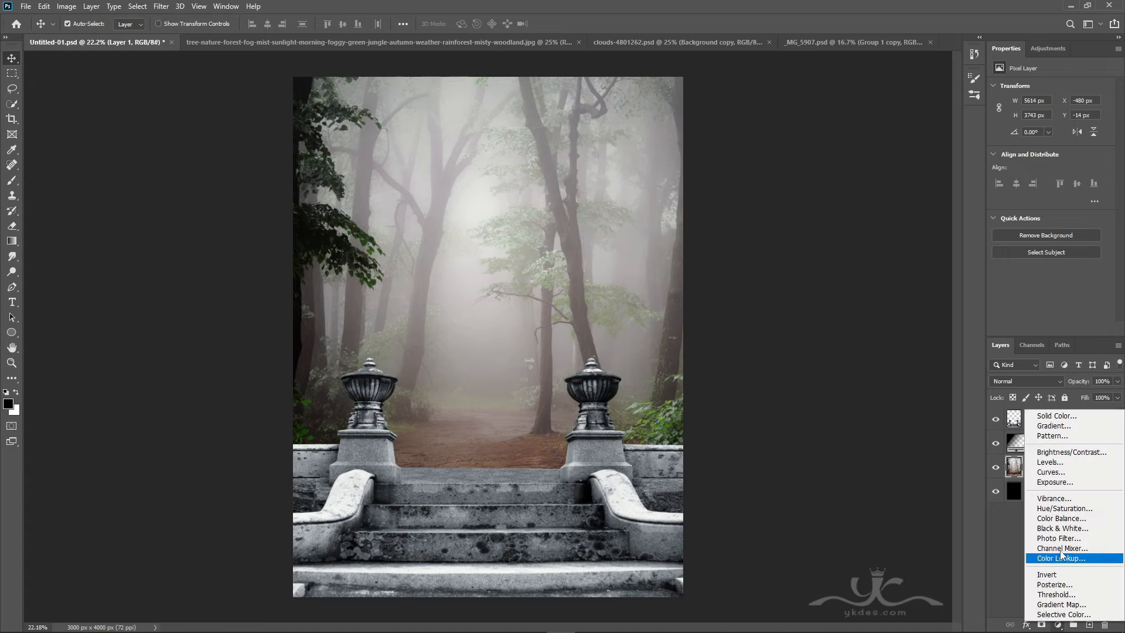
left_click(1057, 452)
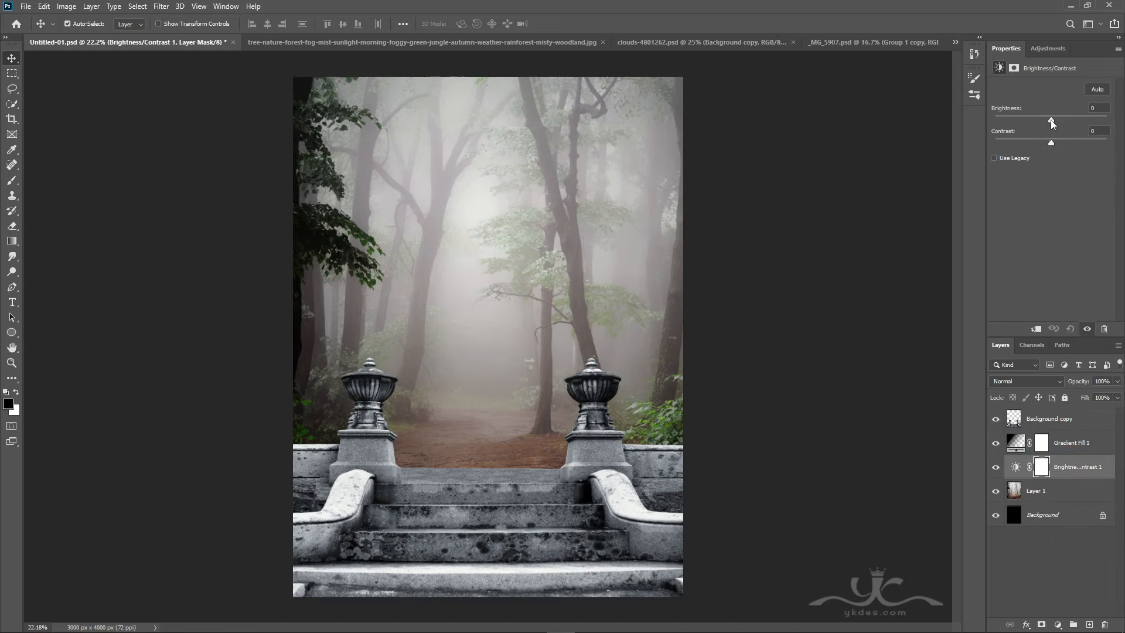
mouse_move(1051, 121)
left_mouse_down()
mouse_move(1030, 142)
mouse_move(1061, 121)
left_mouse_up()
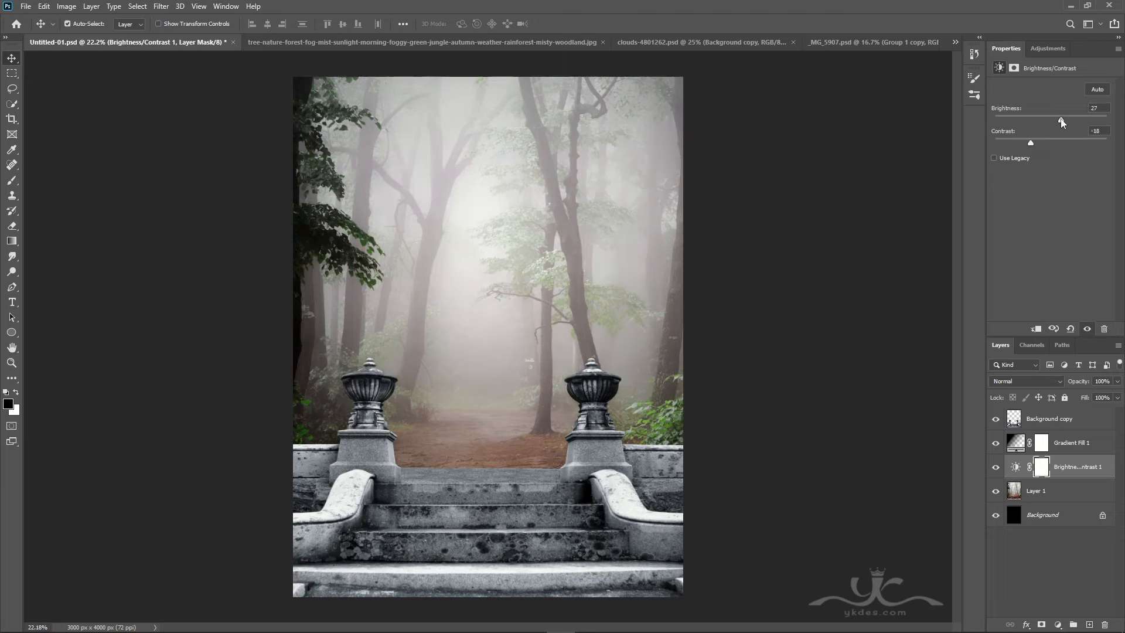
Compare the image with the Gradient Fill 1 and Brightness/Contrast 1 layers hidden and shown
left_click(1077, 449)
left_click(996, 442)
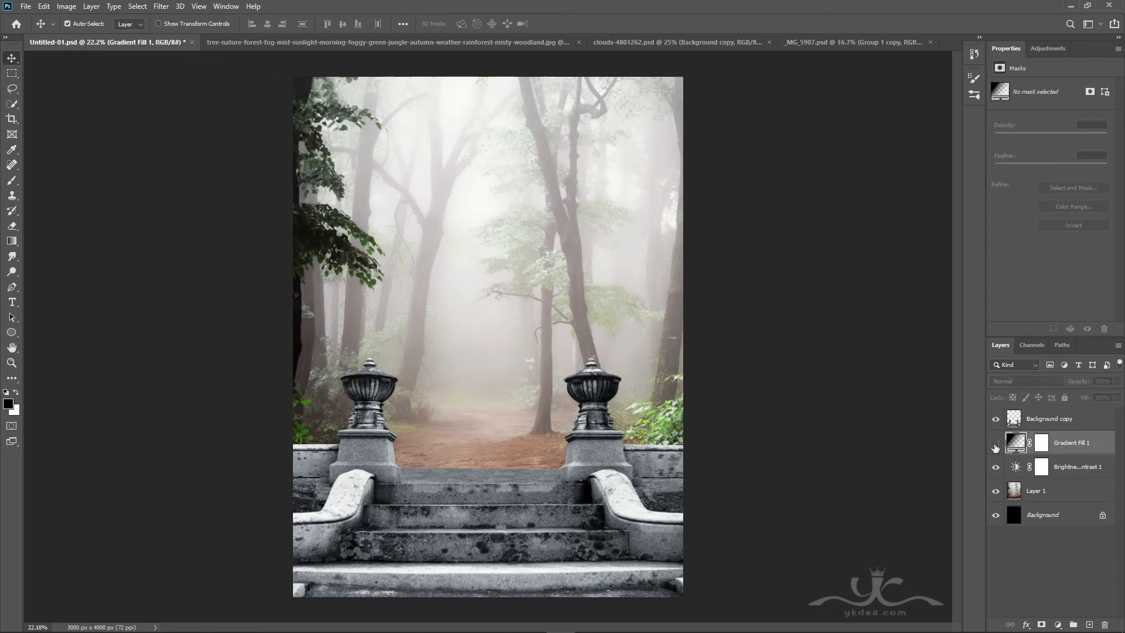
left_click(995, 443)
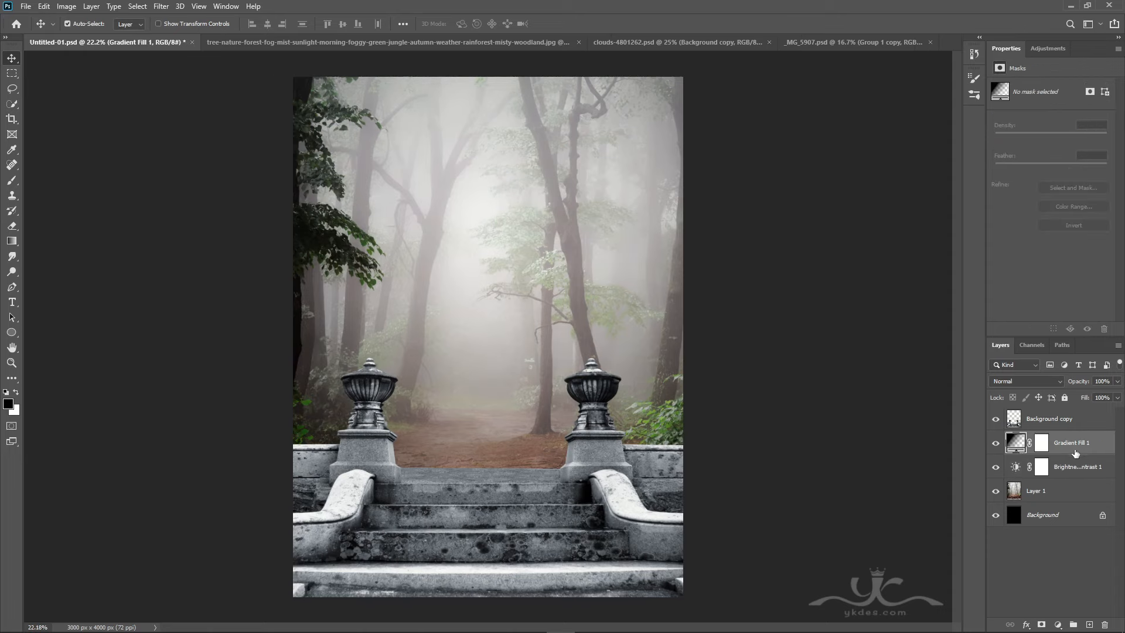
left_click(996, 467)
left_click(995, 467)
Paint black on the Brightness/Contrast mask along the forest's left and right edges with a soft 1500 px brush
left_click(1041, 467)
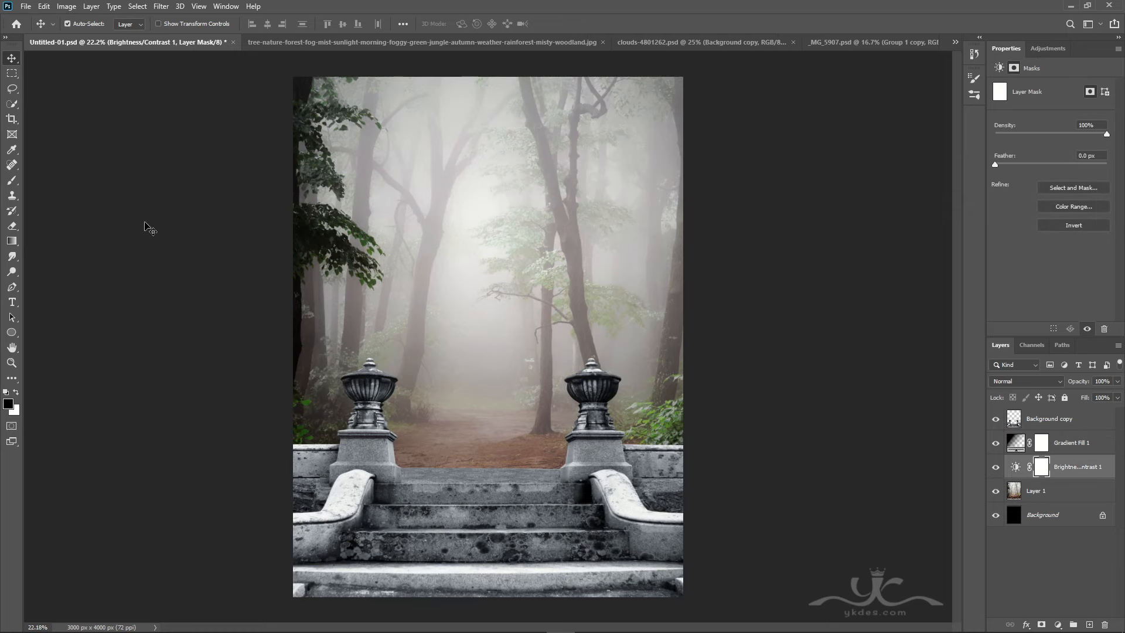
key("b")
key("bracketright")
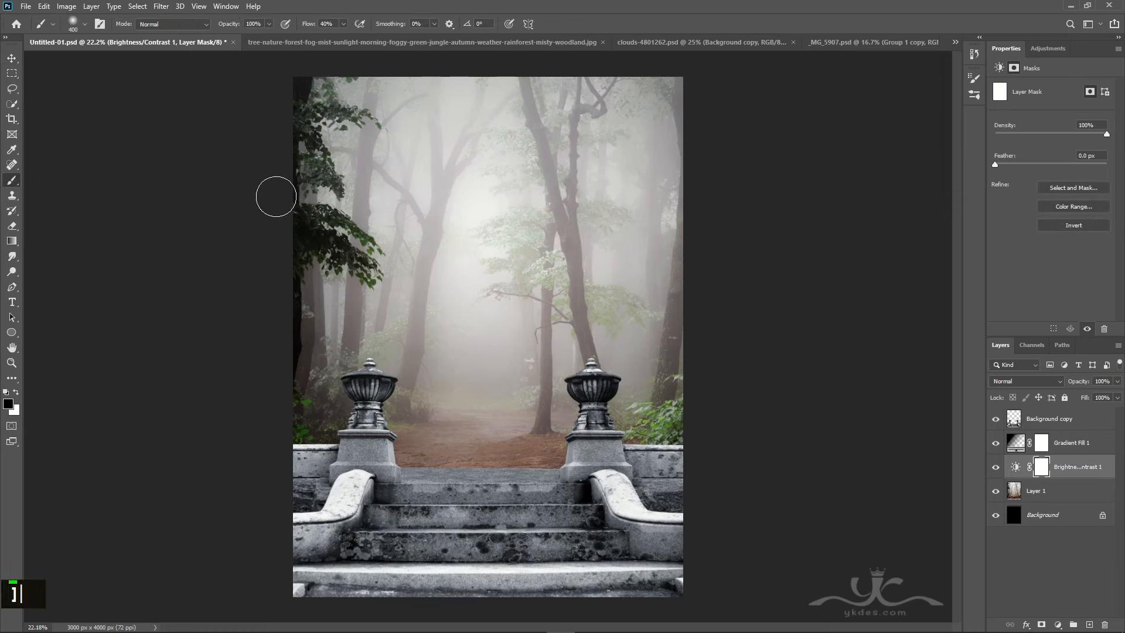
key("bracketright")
key("bracketright")
key("bracketright")
key("bracketright")
key("bracketright")
key("bracketright")
key("bracketright")
key("bracketright")
key("bracketright")
key("bracketright")
key("bracketright")
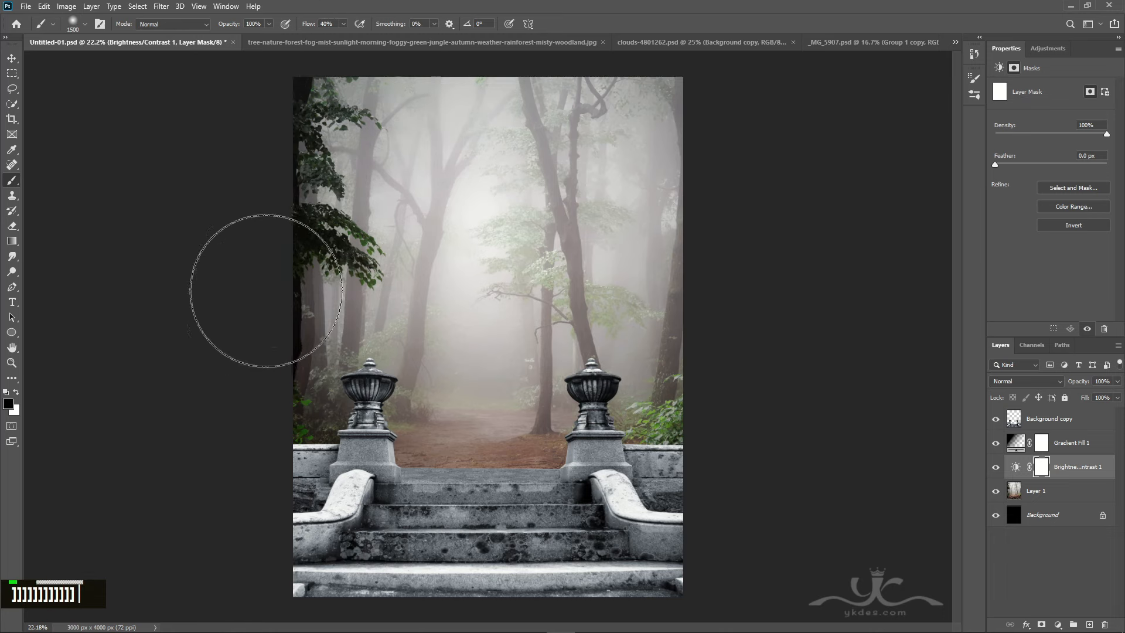
mouse_move(267, 291)
left_mouse_down()
mouse_move(253, 328)
mouse_move(281, 176)
left_mouse_up()
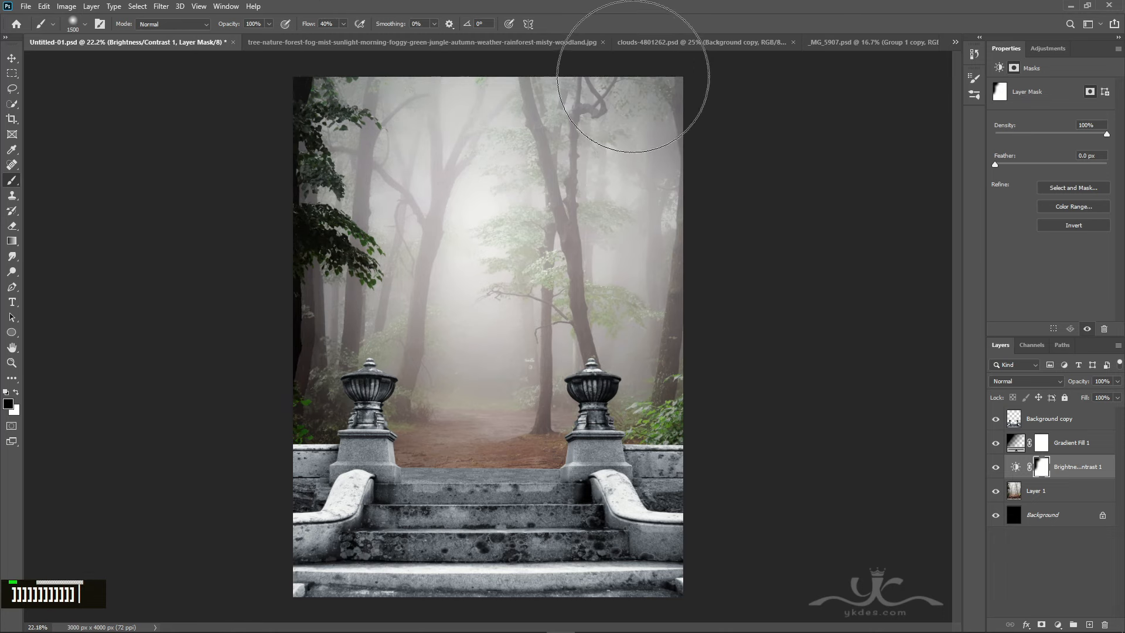
mouse_move(633, 77)
left_mouse_down()
mouse_move(660, 193)
mouse_move(678, 88)
mouse_move(621, 59)
left_mouse_up()
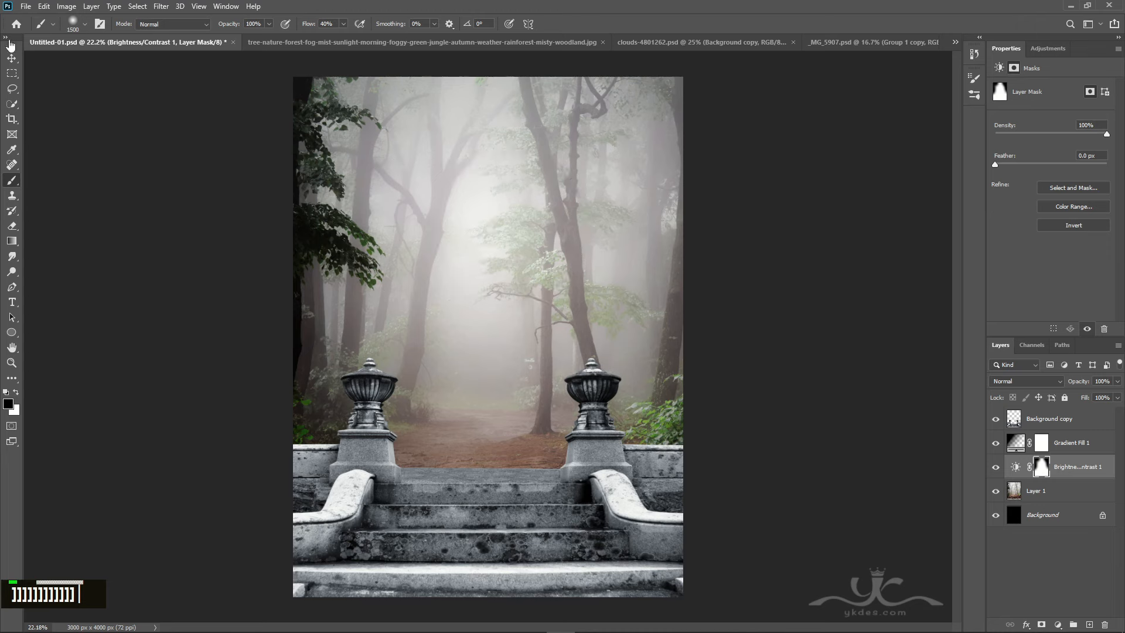
left_click(12, 58)
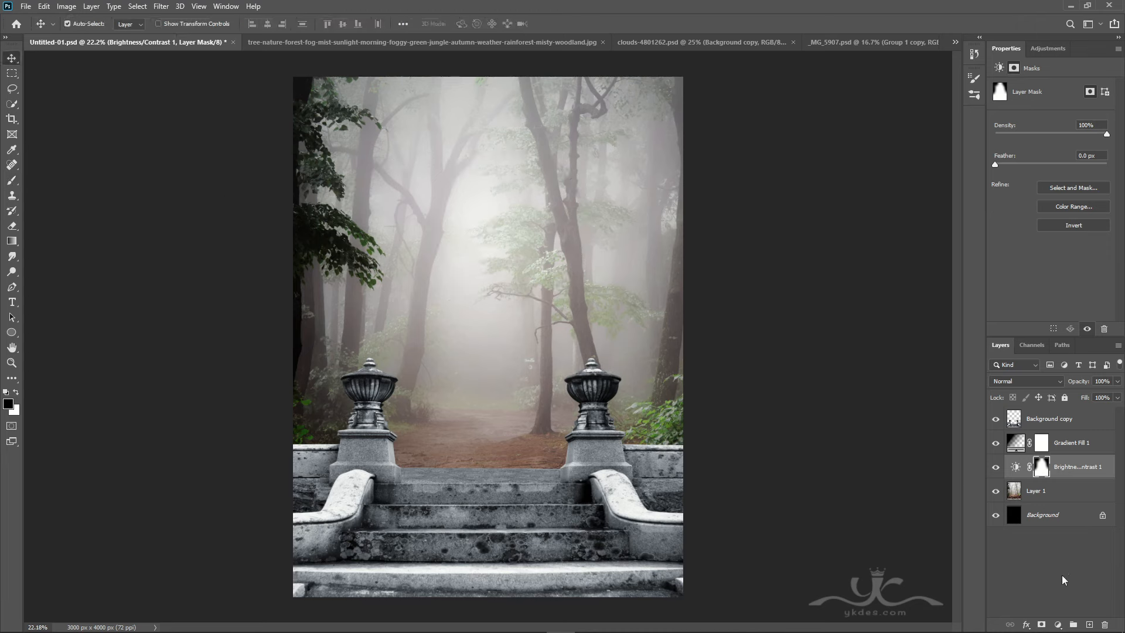
Add an Exposure adjustment above Brightness/Contrast 1 with exposure +0.10 and gamma correction about 0.73
left_click(1058, 624)
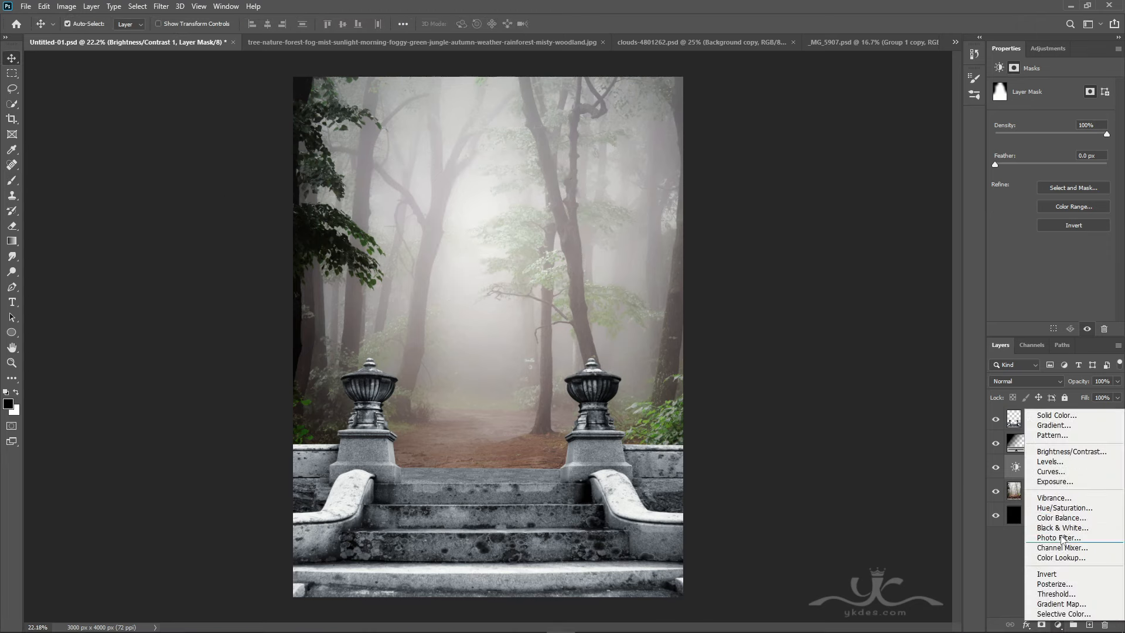
left_click(1062, 483)
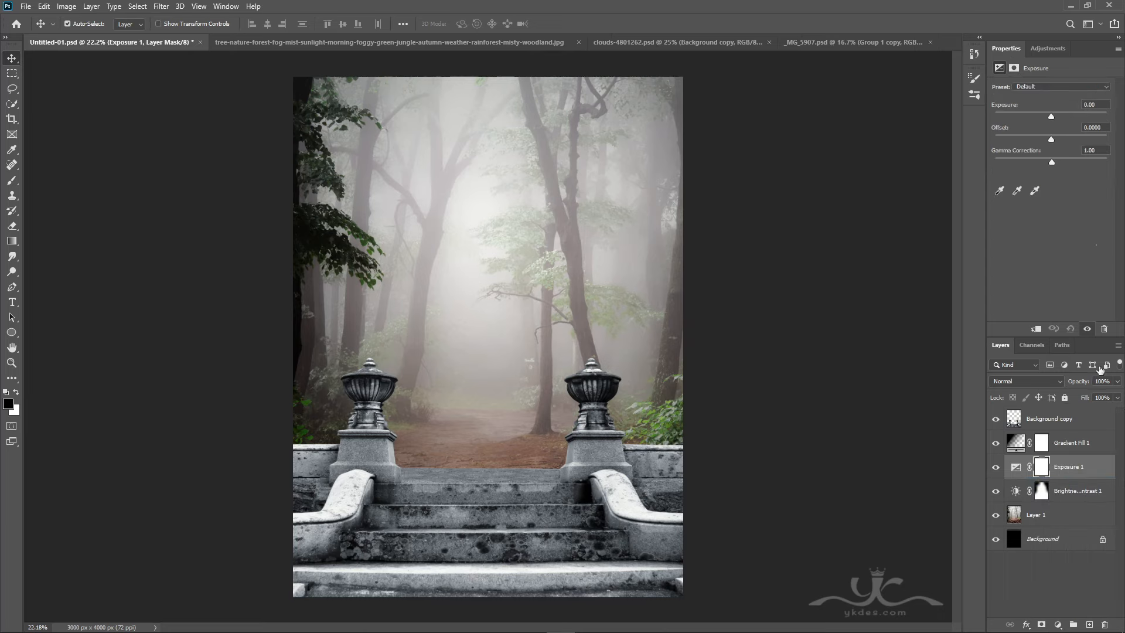
left_click_drag(1051, 117, 1052, 116)
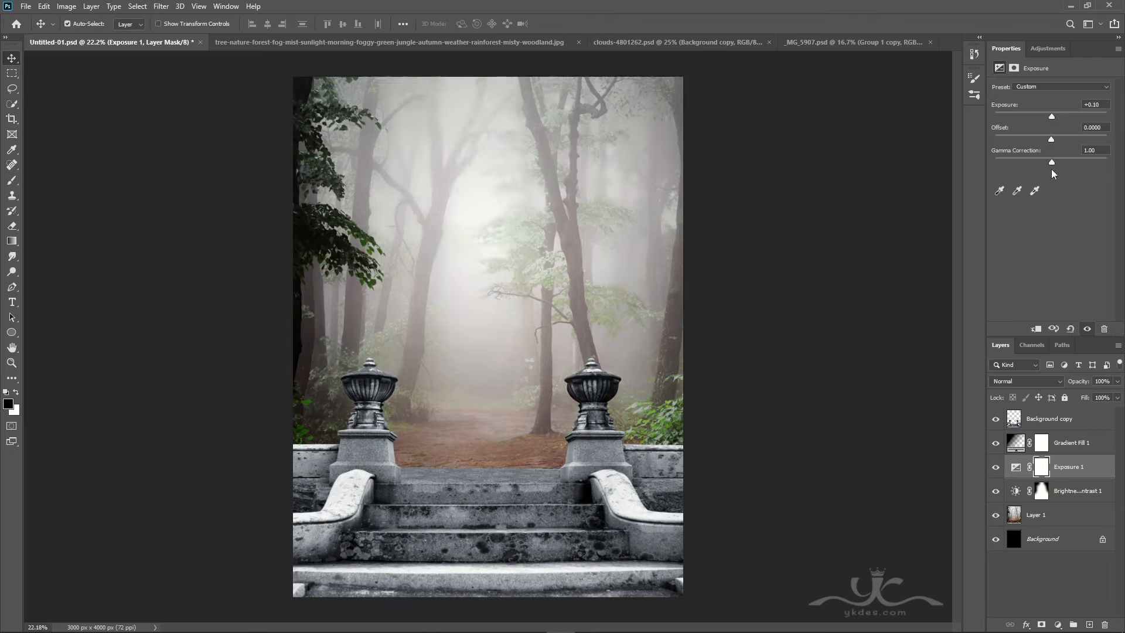
left_click_drag(1055, 161, 1060, 162)
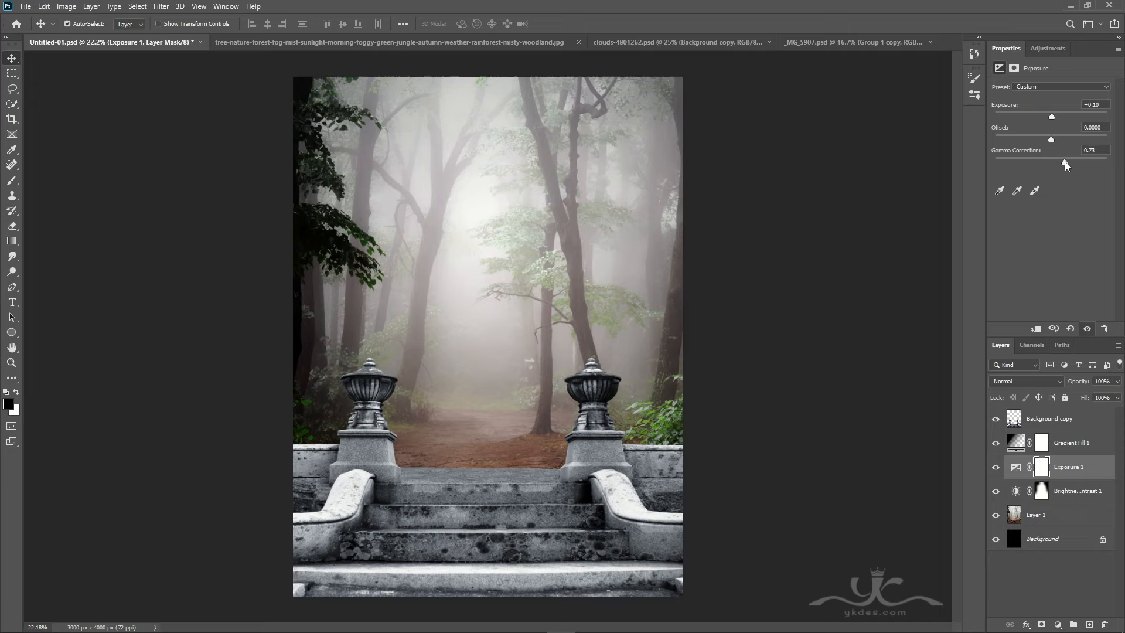
left_click_drag(1065, 166, 1063, 166)
left_click(1087, 447)
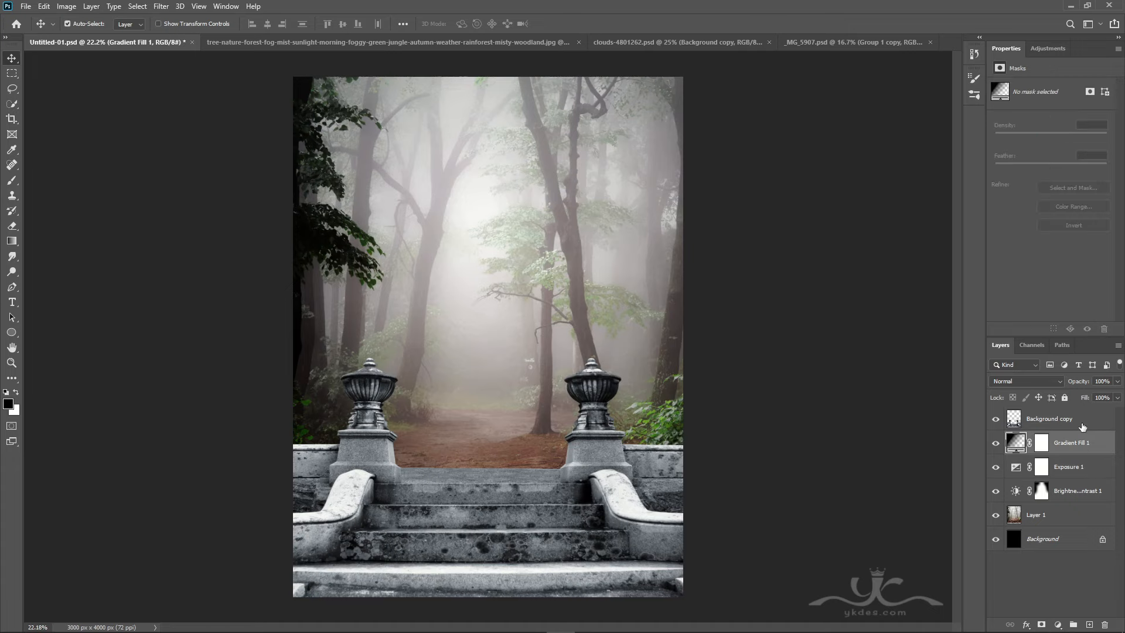
Open the staircase layer, Background copy, in the Camera Raw Filter and set Texture to +84 and Clarity to +28
left_click(1082, 426)
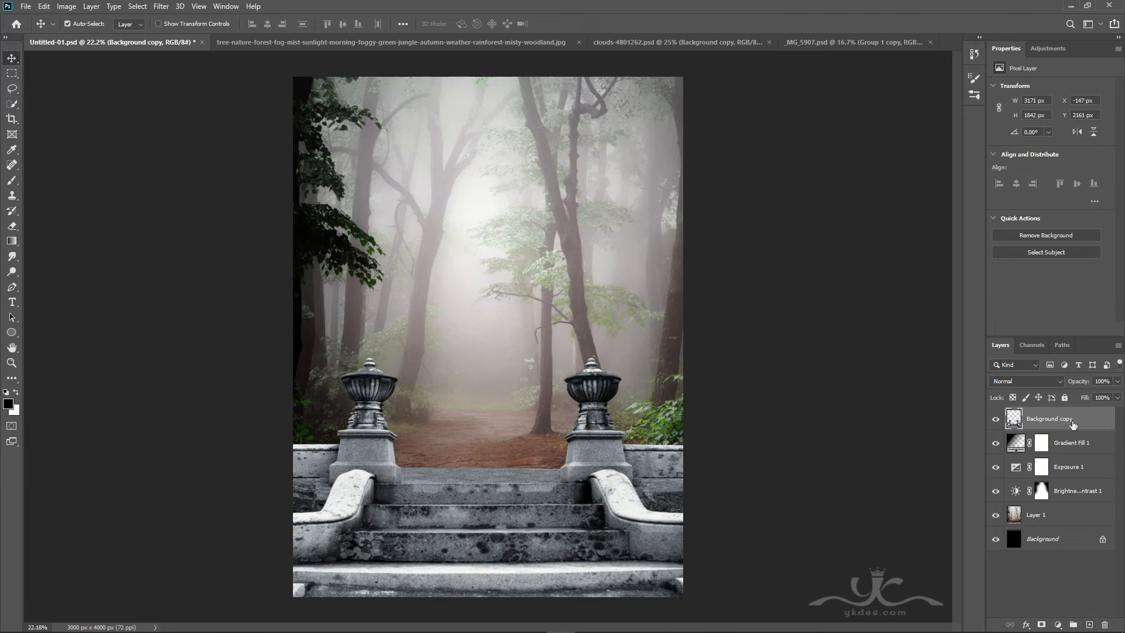
left_click(161, 7)
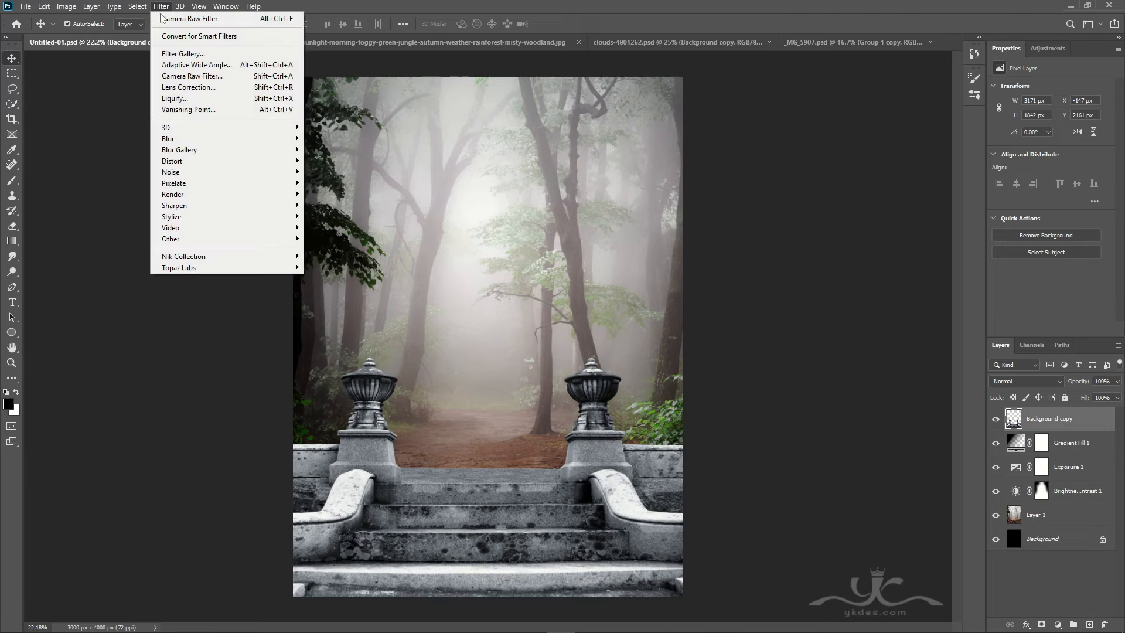
left_click(206, 77)
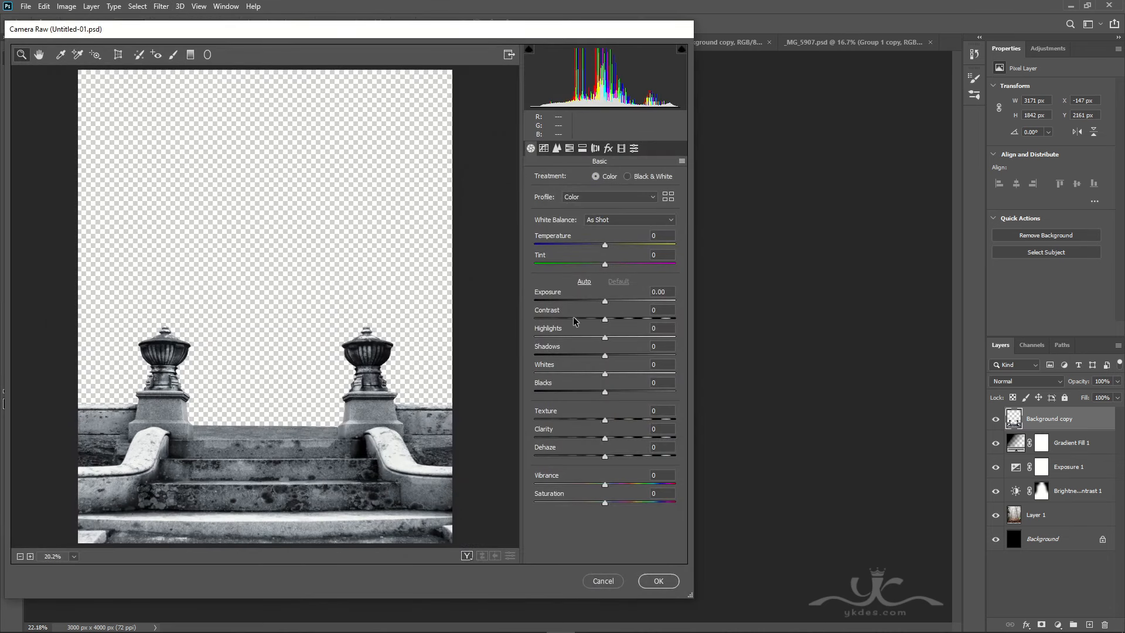
left_click_drag(606, 420, 625, 438)
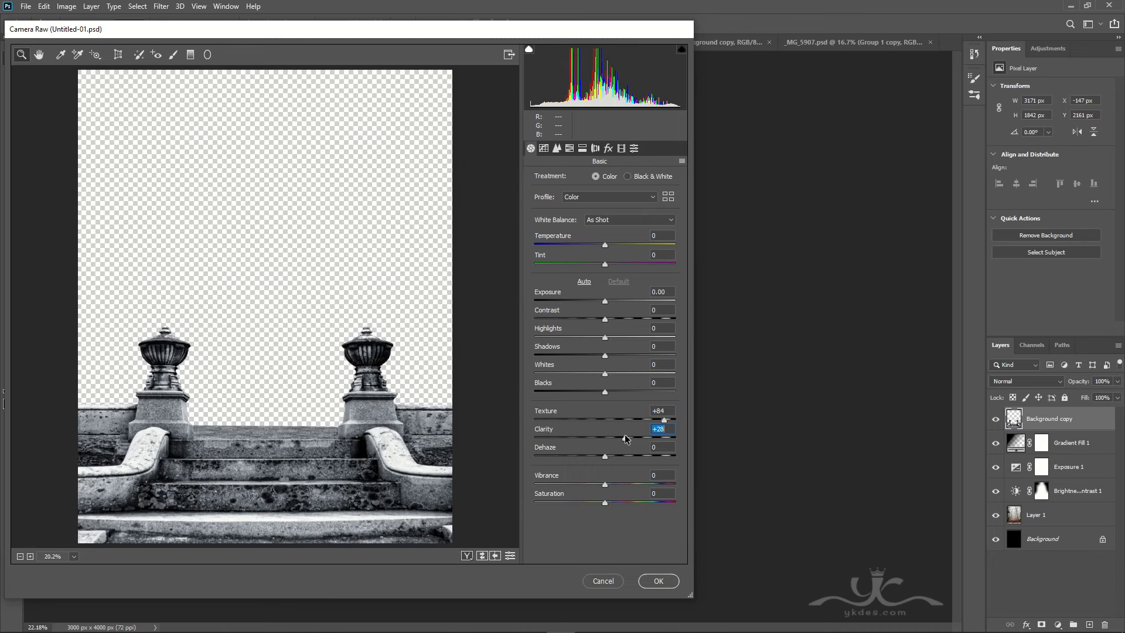
Set Highlights -33, Shadows +36, Whites -43, Blacks +35, Tint +13 and Temperature +2, and apply the Camera Raw Filter to the staircase
left_click_drag(605, 390, 579, 343)
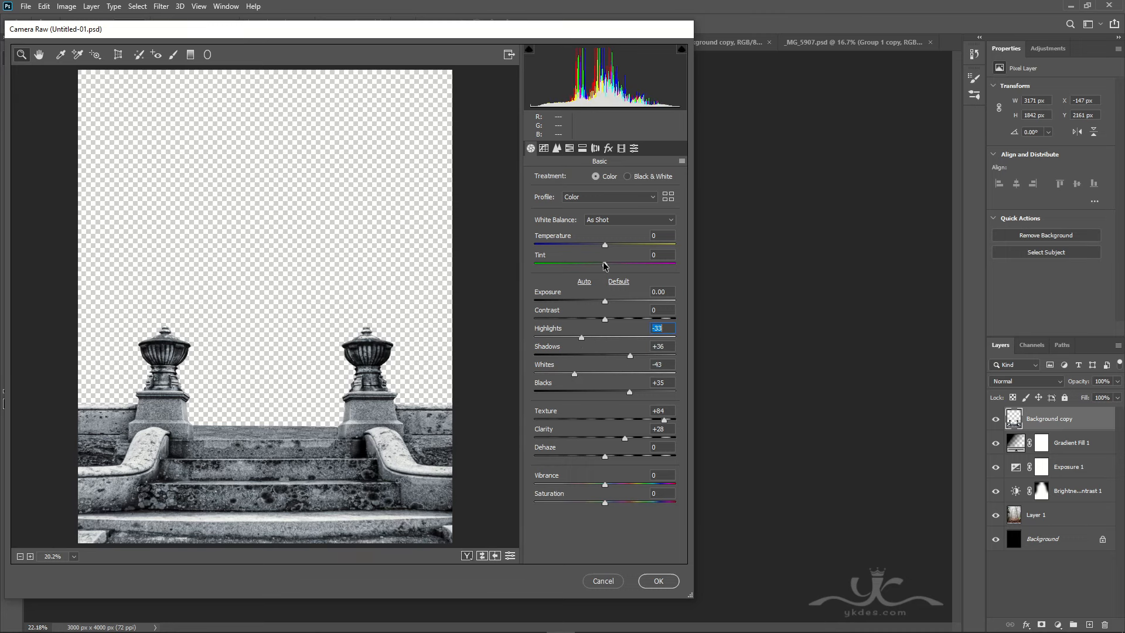
left_click_drag(606, 263, 606, 242)
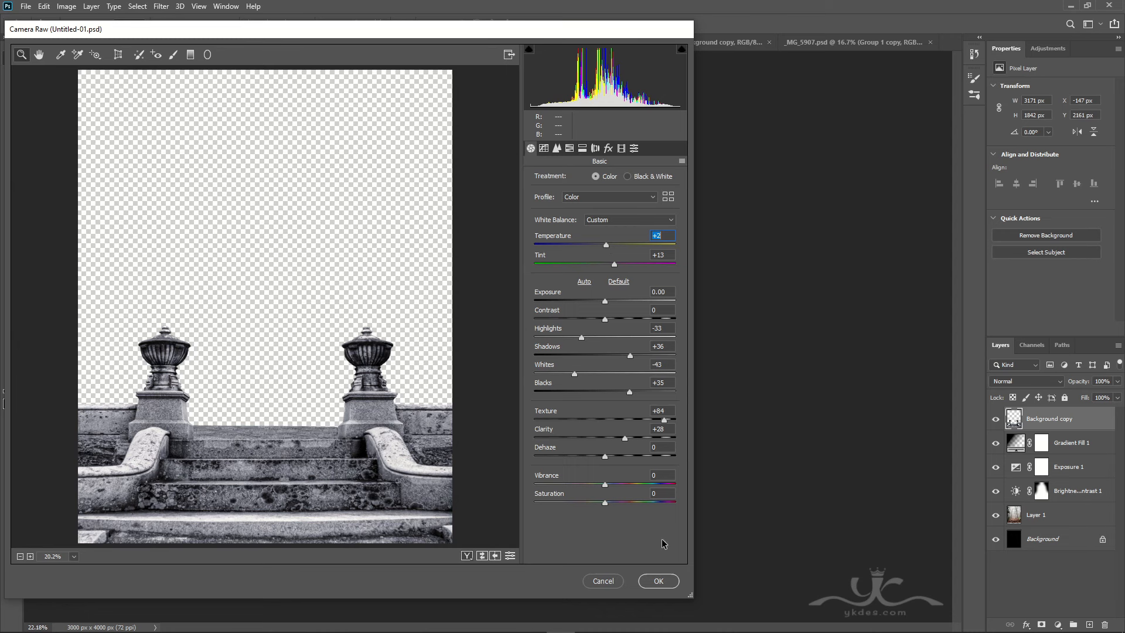
left_click(659, 580)
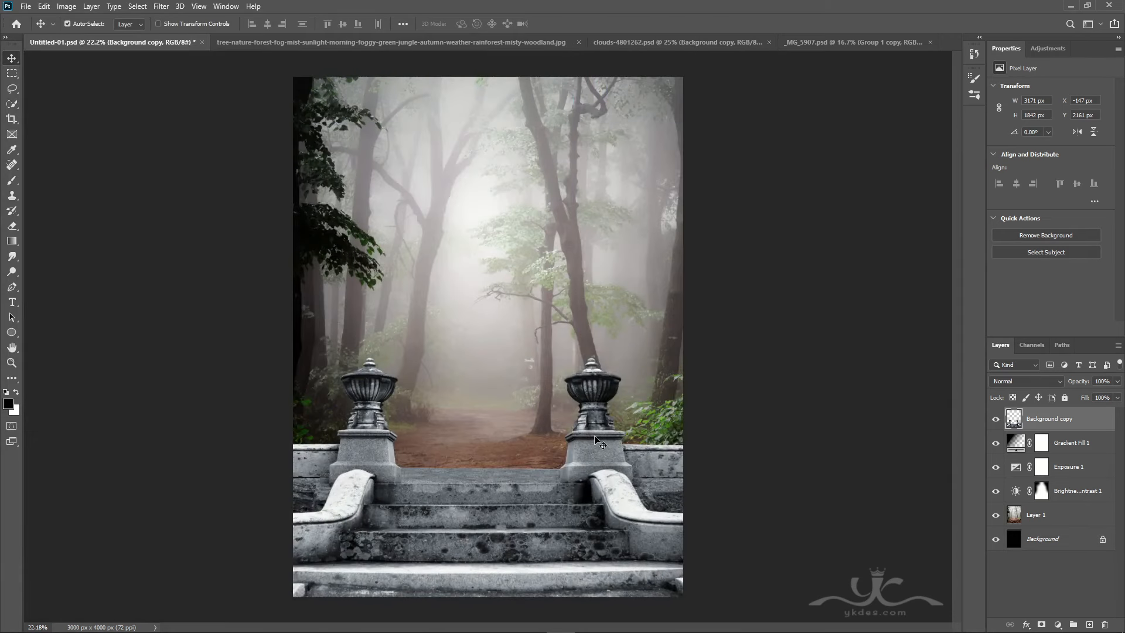
Add an Exposure adjustment clipped to the staircase layer with exposure +0.17 and gamma correction 0.89
left_click(1057, 624)
left_click(1076, 482)
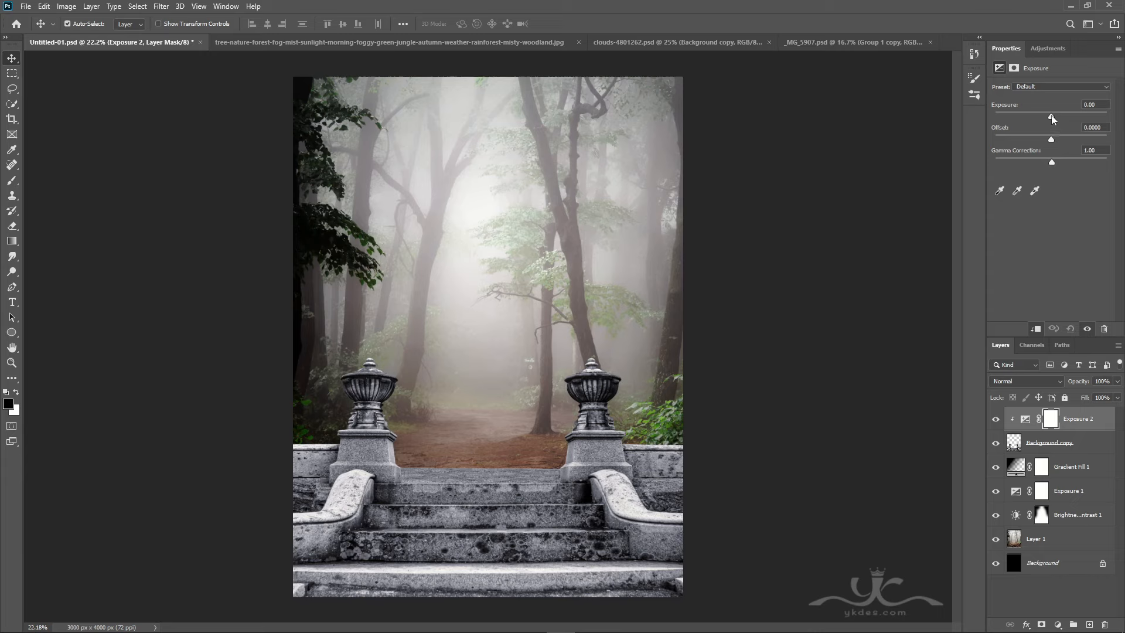
left_click_drag(1052, 119, 1054, 119)
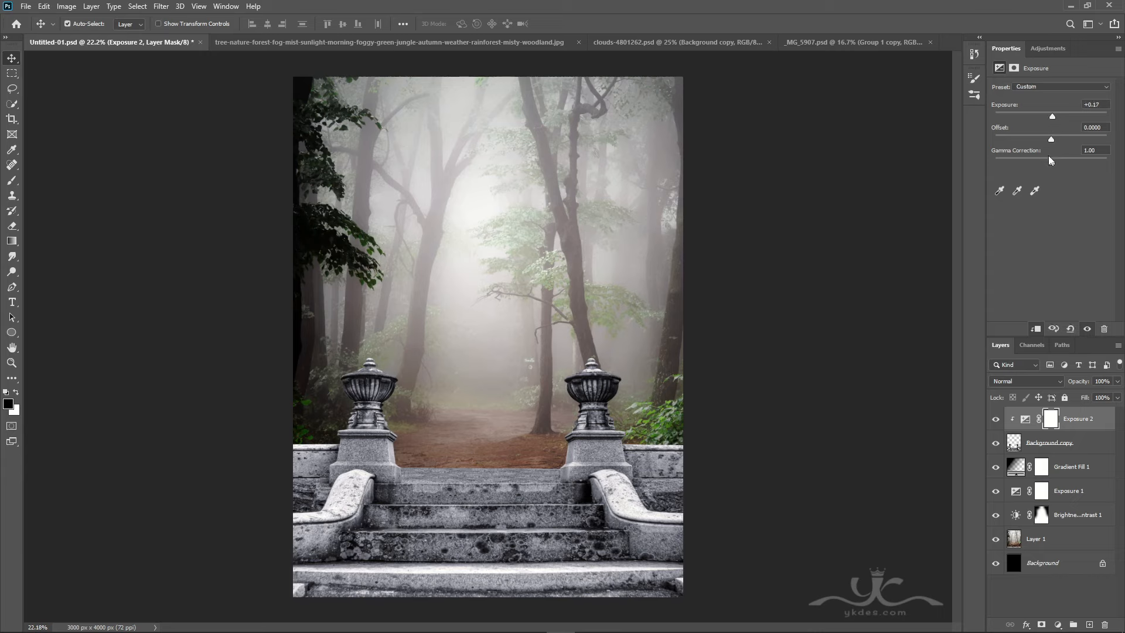
left_click_drag(1051, 162, 1057, 163)
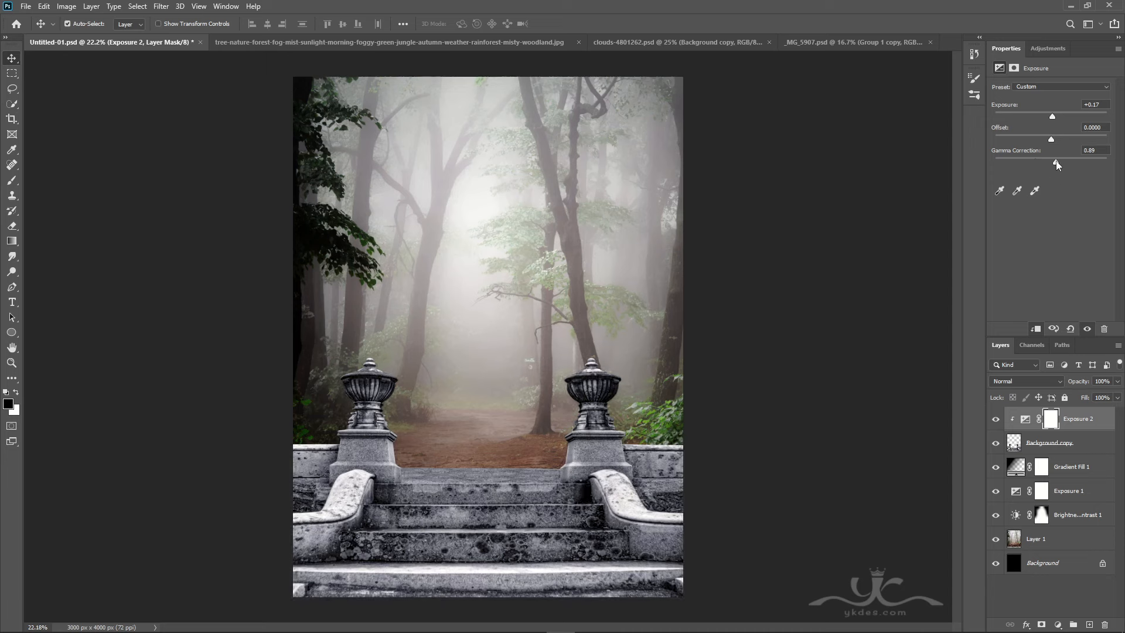
Add a Brightness/Contrast adjustment above Exposure 2, clipped to the staircase, with brightness -35 and contrast -26
left_click(1058, 625)
left_click(1068, 457)
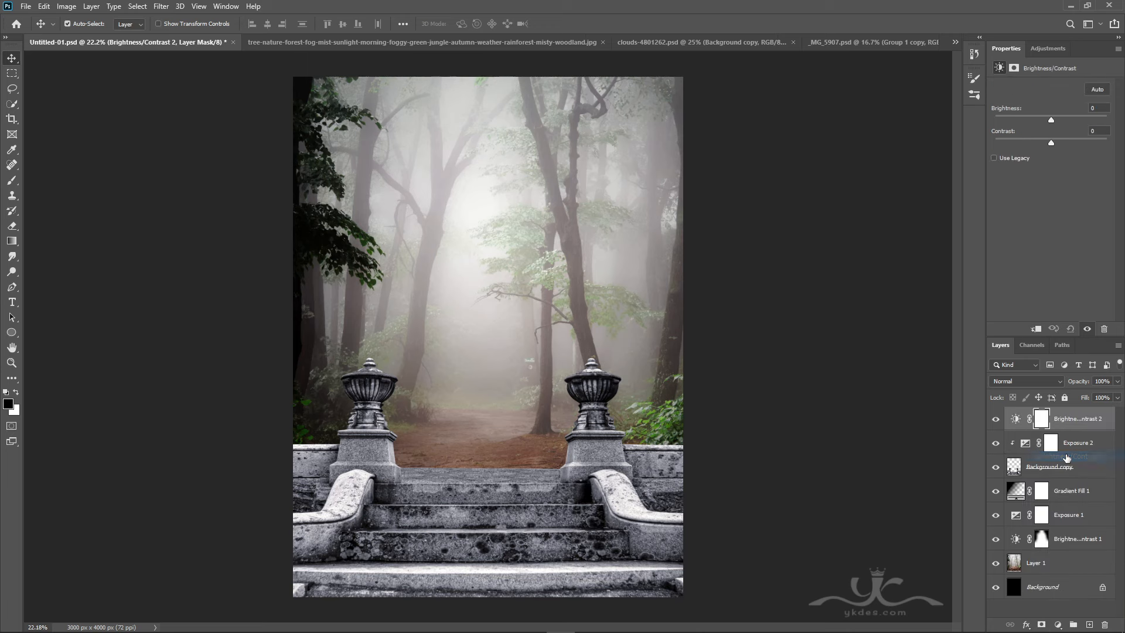
left_click(1036, 330)
left_click_drag(1051, 120, 1040, 144)
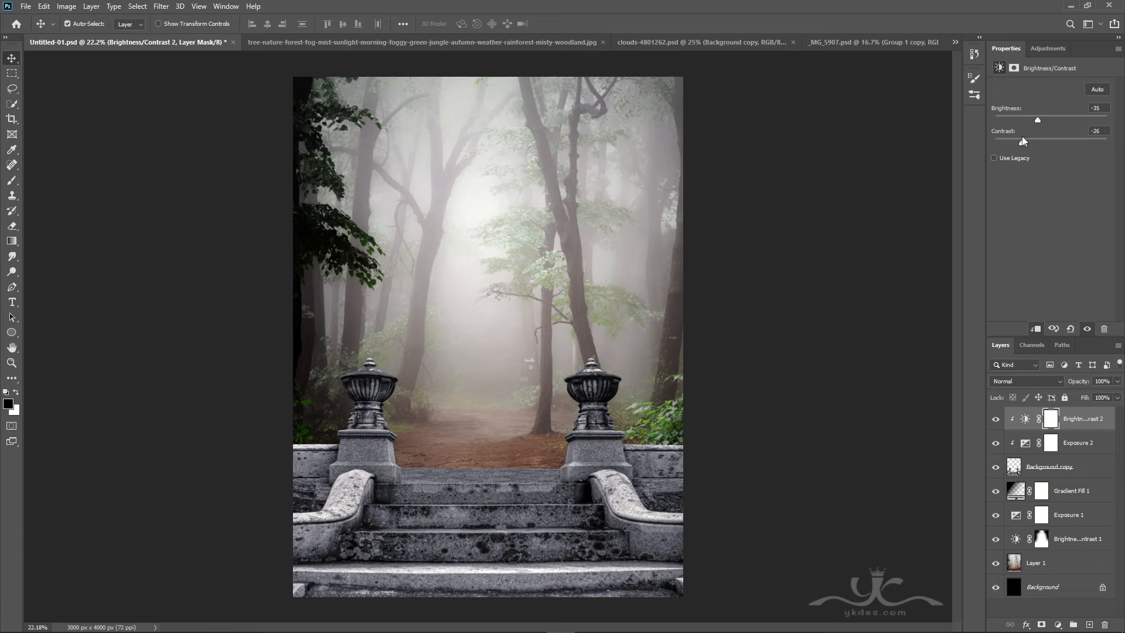
Add a new Overlay layer clipped to the staircase above Brightness/Contrast 2 and fill it with 50% gray
left_click(1089, 625)
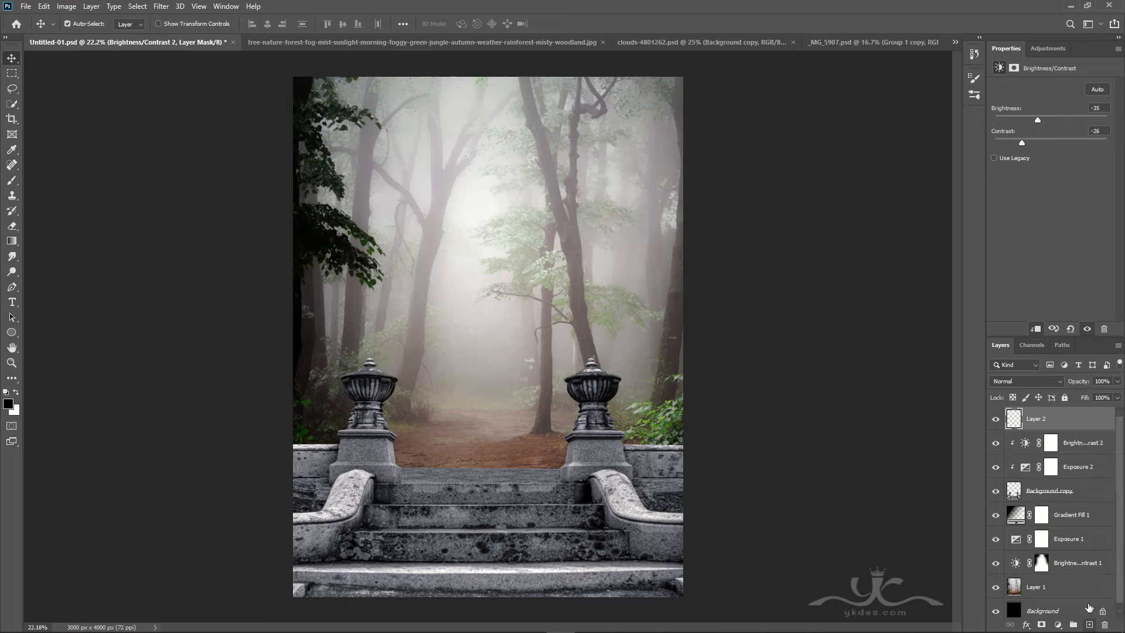
left_click(1022, 383)
left_click(1017, 483)
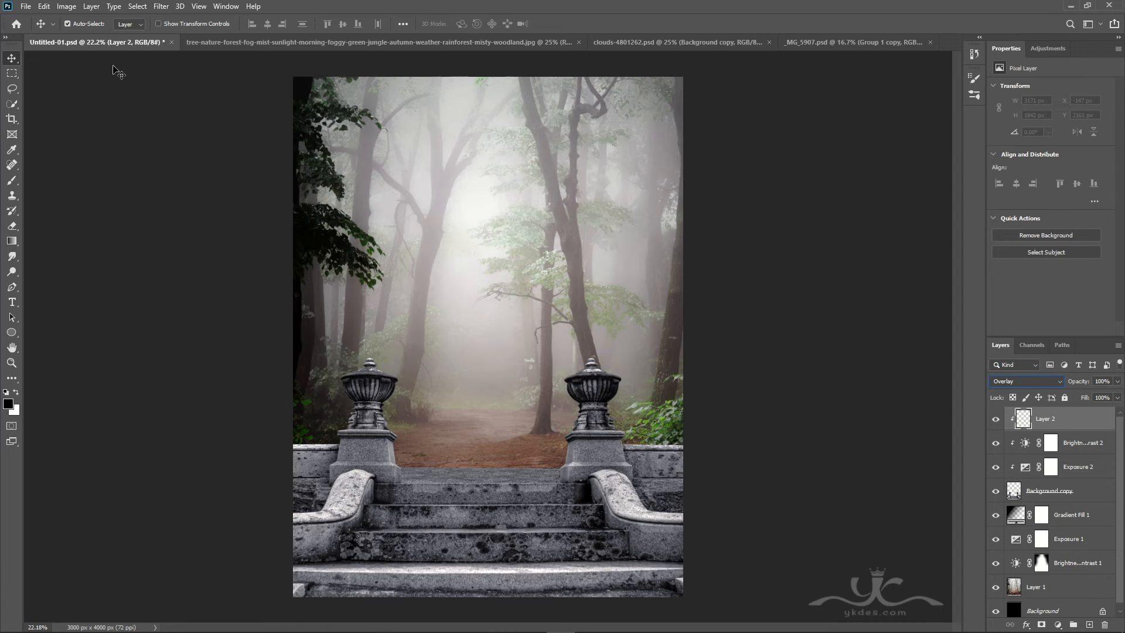
left_click(54, 9)
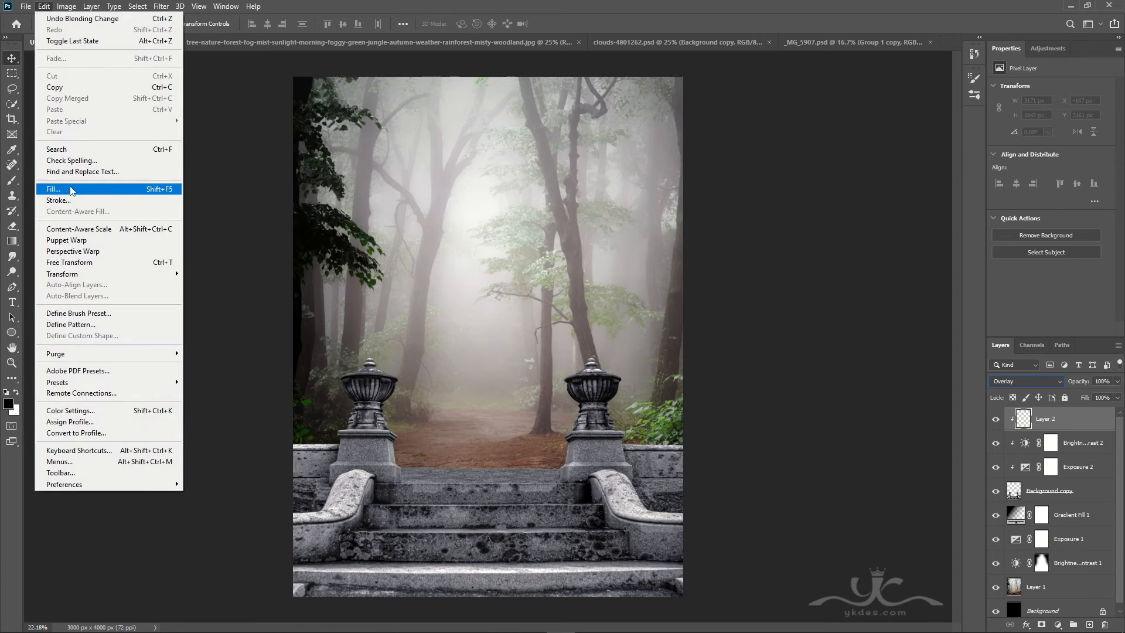
left_click(70, 188)
left_click(343, 202)
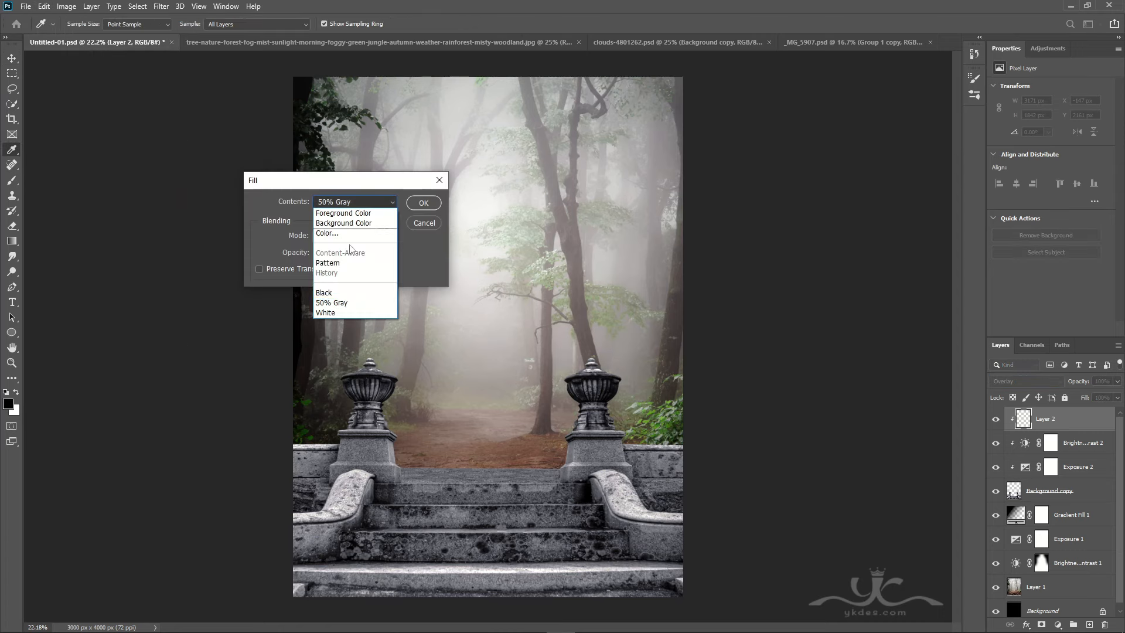
left_click(343, 305)
left_click(423, 205)
key("v")
Burn the staircase's outer sides and lower steps on the gray layer with an 800 px brush at 19% exposure, Midtones range
right_click(12, 271)
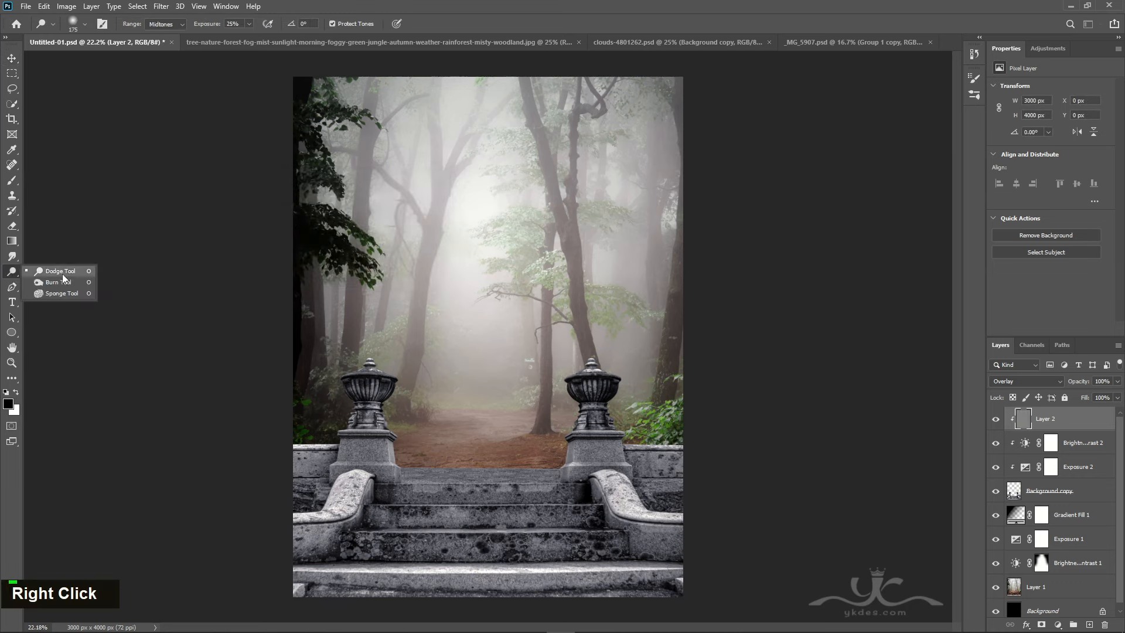
left_click(50, 283)
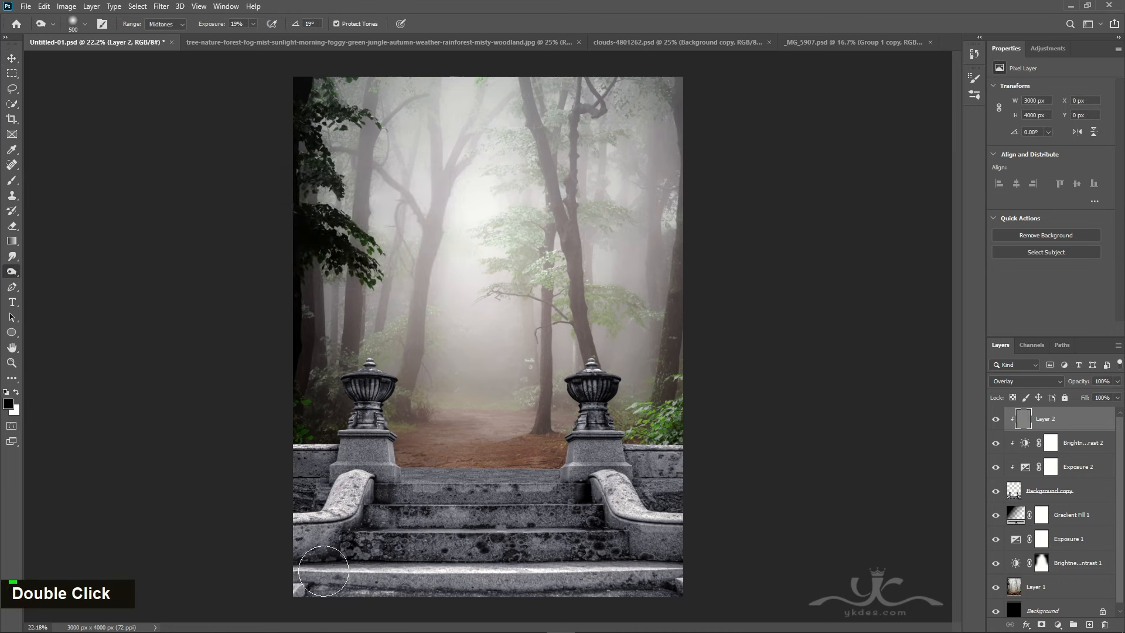
key("bracketright")
key("bracketright")
key("bracketright")
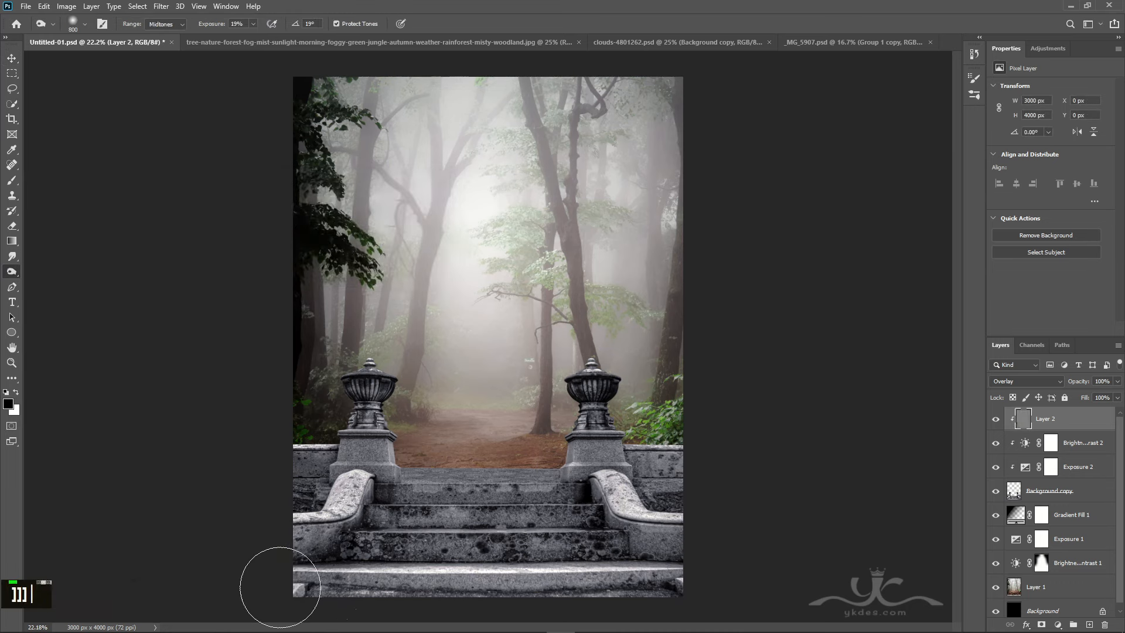
mouse_move(681, 557)
left_mouse_down()
mouse_move(639, 533)
mouse_move(658, 524)
mouse_move(613, 485)
mouse_move(646, 518)
mouse_move(686, 442)
mouse_move(706, 509)
mouse_move(702, 461)
mouse_move(665, 582)
mouse_move(618, 579)
mouse_move(618, 483)
mouse_move(528, 566)
mouse_move(563, 528)
mouse_move(410, 556)
mouse_move(448, 590)
mouse_move(316, 606)
mouse_move(451, 612)
mouse_move(507, 551)
mouse_move(464, 534)
mouse_move(341, 573)
mouse_move(320, 528)
mouse_move(287, 501)
mouse_move(349, 569)
mouse_move(468, 586)
mouse_move(662, 557)
mouse_move(483, 556)
mouse_move(469, 589)
mouse_move(549, 582)
mouse_move(225, 584)
mouse_move(578, 572)
mouse_move(649, 522)
left_mouse_up()
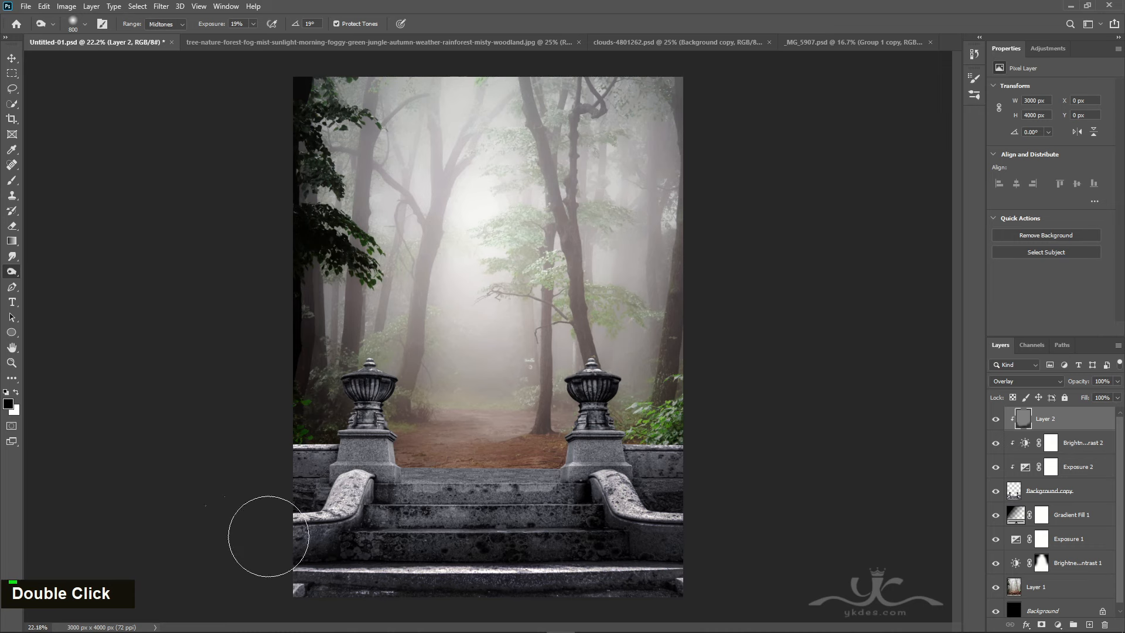
Dodge both stone urns and their pedestals on the gray layer with a 400 px brush at 25% exposure, Midtones range
right_click(20, 271)
left_click(58, 271)
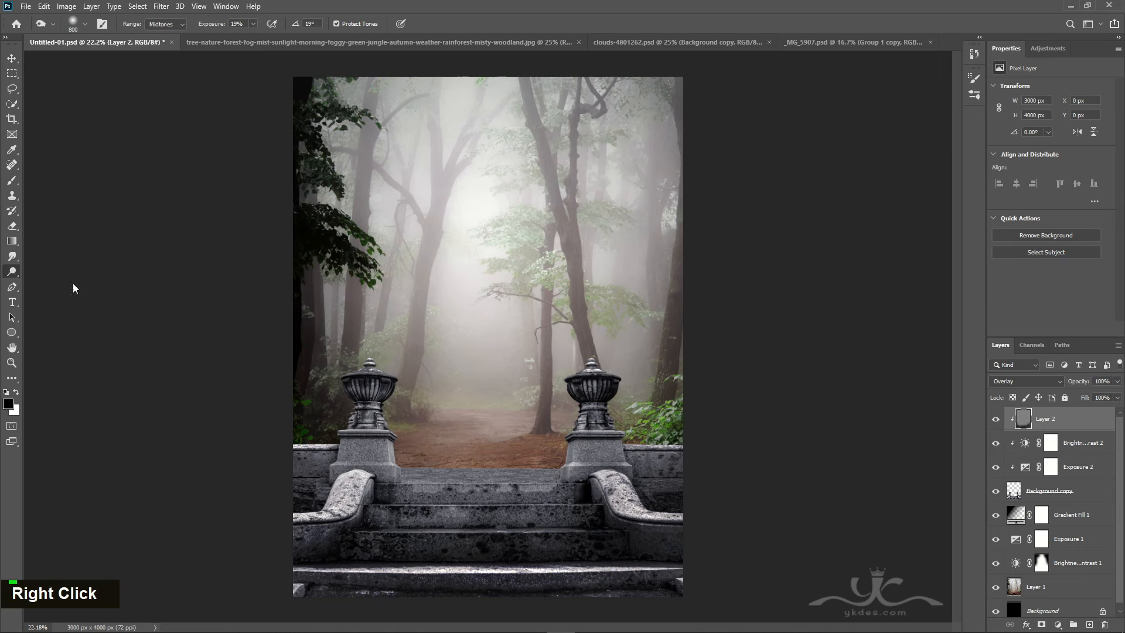
double_click(405, 407)
key("bracketright")
key("bracketright")
key("bracketright")
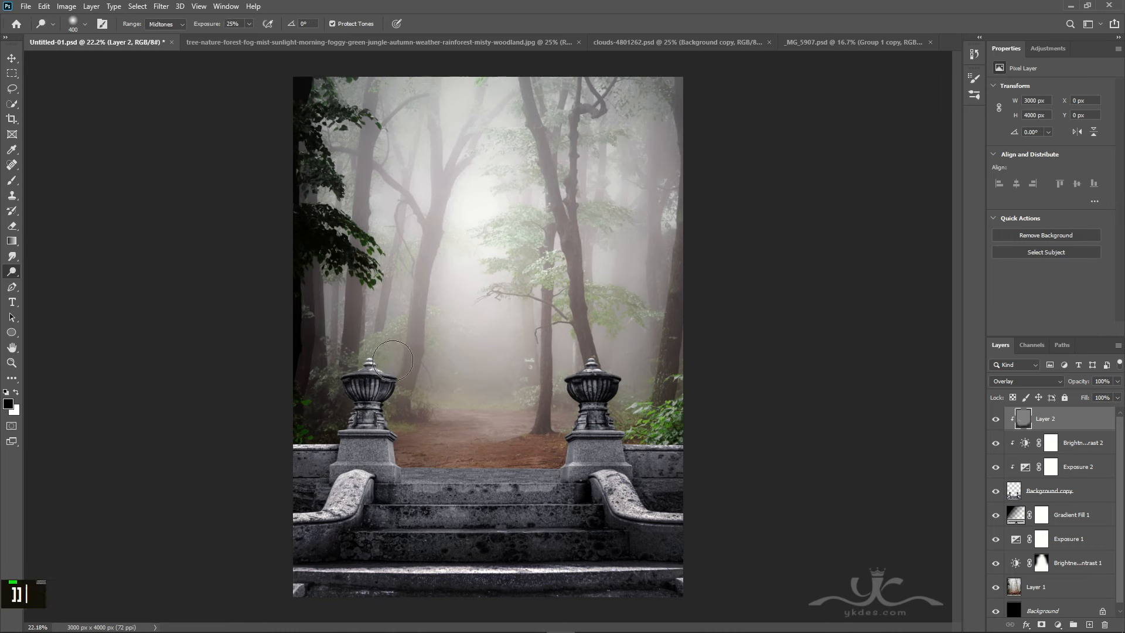
mouse_move(385, 373)
left_mouse_down()
mouse_move(416, 393)
mouse_move(346, 399)
mouse_move(338, 357)
mouse_move(358, 374)
mouse_move(357, 404)
mouse_move(387, 384)
mouse_move(389, 362)
mouse_move(355, 375)
mouse_move(344, 406)
mouse_move(404, 392)
left_mouse_up()
mouse_move(577, 361)
left_mouse_down()
mouse_move(575, 400)
mouse_move(597, 397)
mouse_move(598, 381)
mouse_move(549, 396)
mouse_move(578, 362)
mouse_move(619, 380)
mouse_move(636, 414)
mouse_move(611, 402)
mouse_move(602, 428)
left_mouse_up()
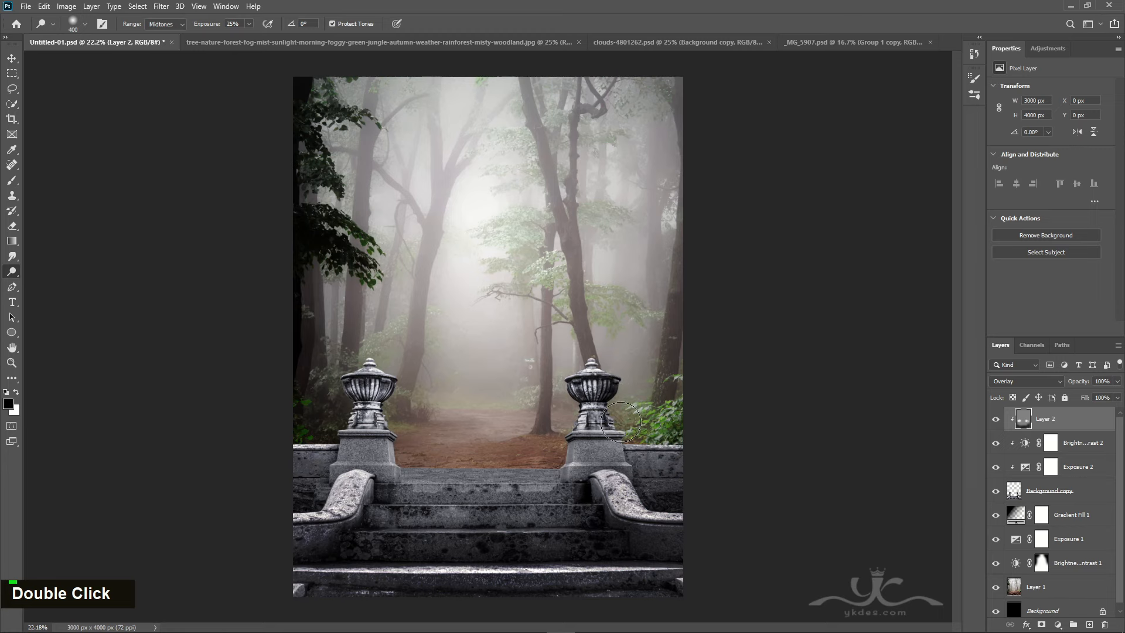
left_click_drag(358, 410, 409, 434)
mouse_move(565, 431)
left_mouse_down()
mouse_move(615, 435)
mouse_move(616, 472)
left_mouse_up()
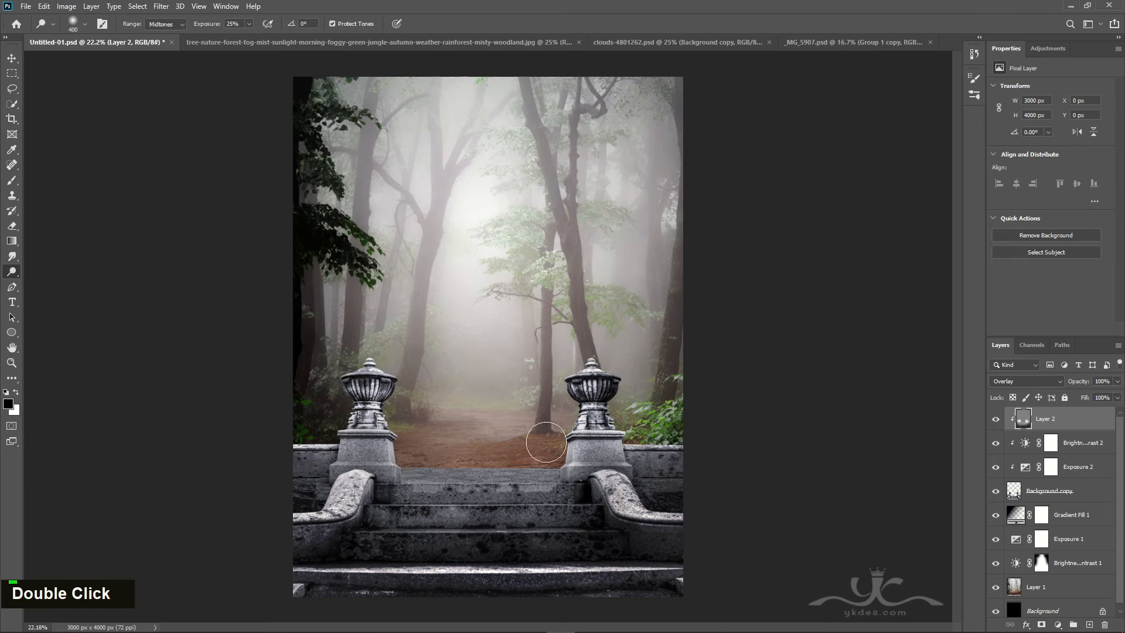
left_click(12, 59)
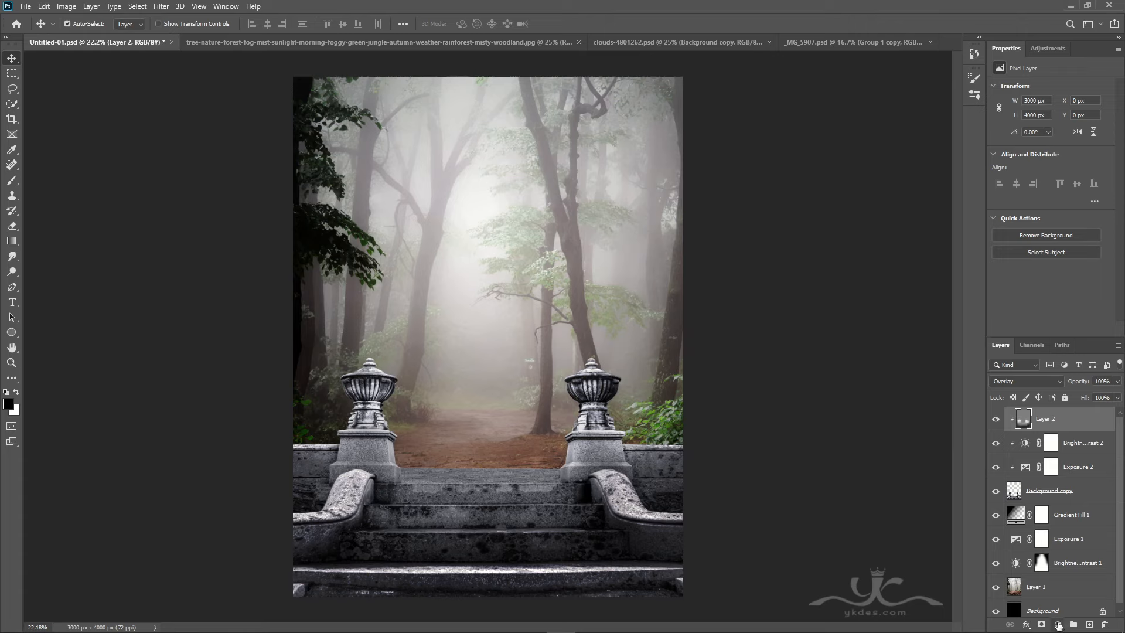
Add a Curves adjustment clipped to the staircase, slightly lifting the black point and setting a midtone point at input 124, output 114
left_click(1058, 626)
left_click(1067, 476)
left_click(1036, 330)
left_click_drag(1021, 202, 1016, 198)
left_click_drag(1061, 159, 1061, 163)
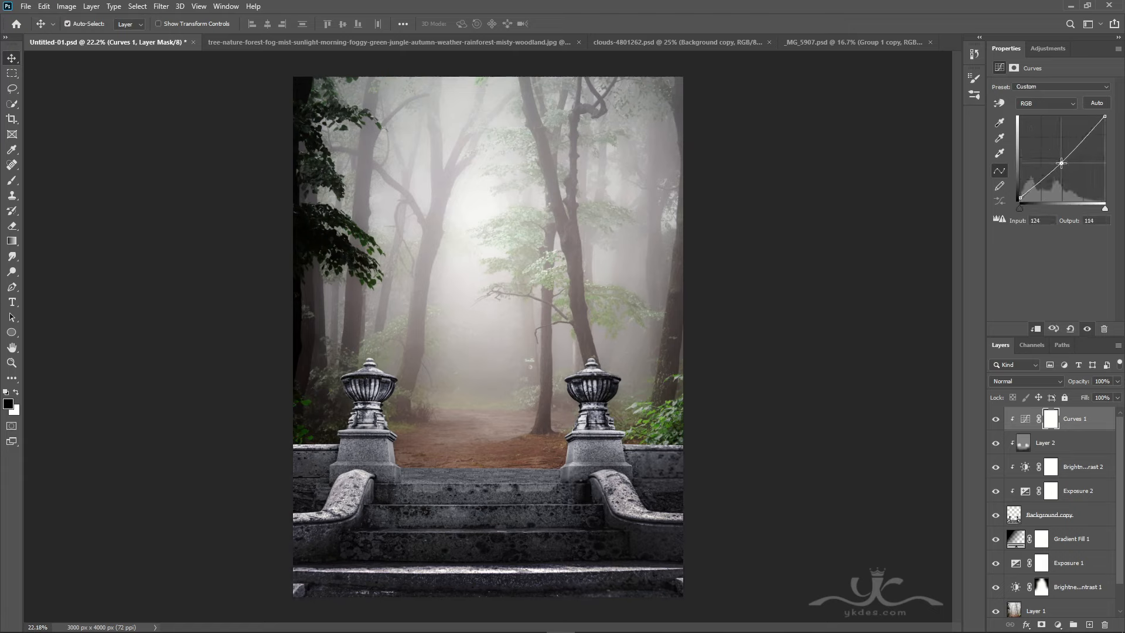
Add a new layer clipped above Curves 1 and paint black over the lower stairs with a soft 1500 px brush at 40% flow
left_click(1091, 624)
left_click(1104, 426, "alt")
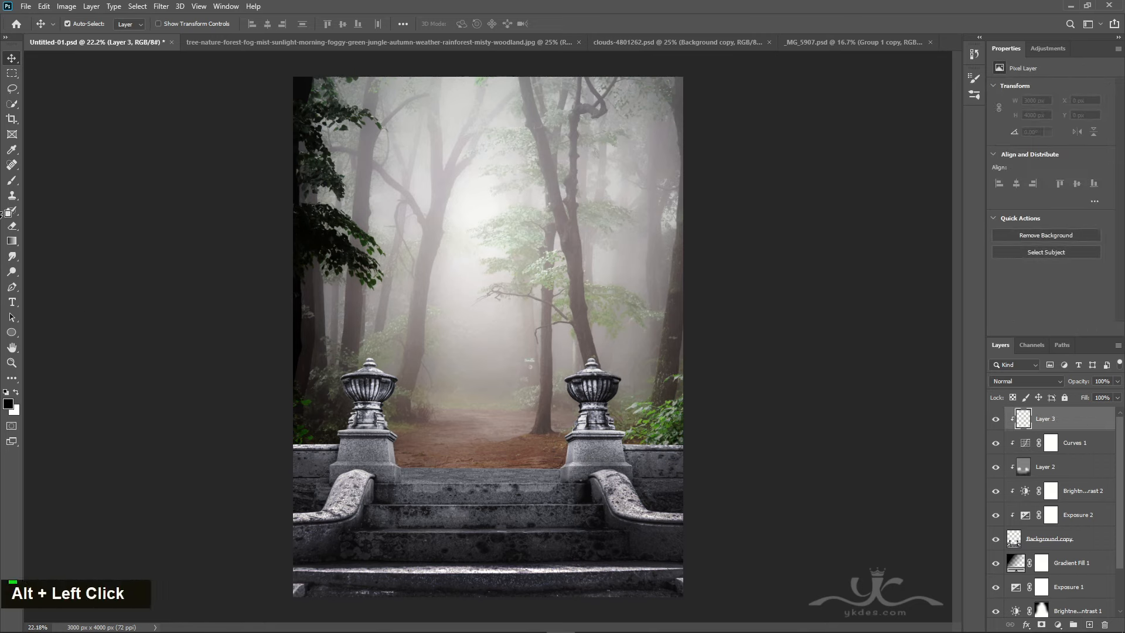
left_click(12, 181)
mouse_move(754, 502)
left_mouse_down()
mouse_move(655, 590)
mouse_move(417, 606)
mouse_move(223, 553)
mouse_move(150, 473)
left_mouse_up()
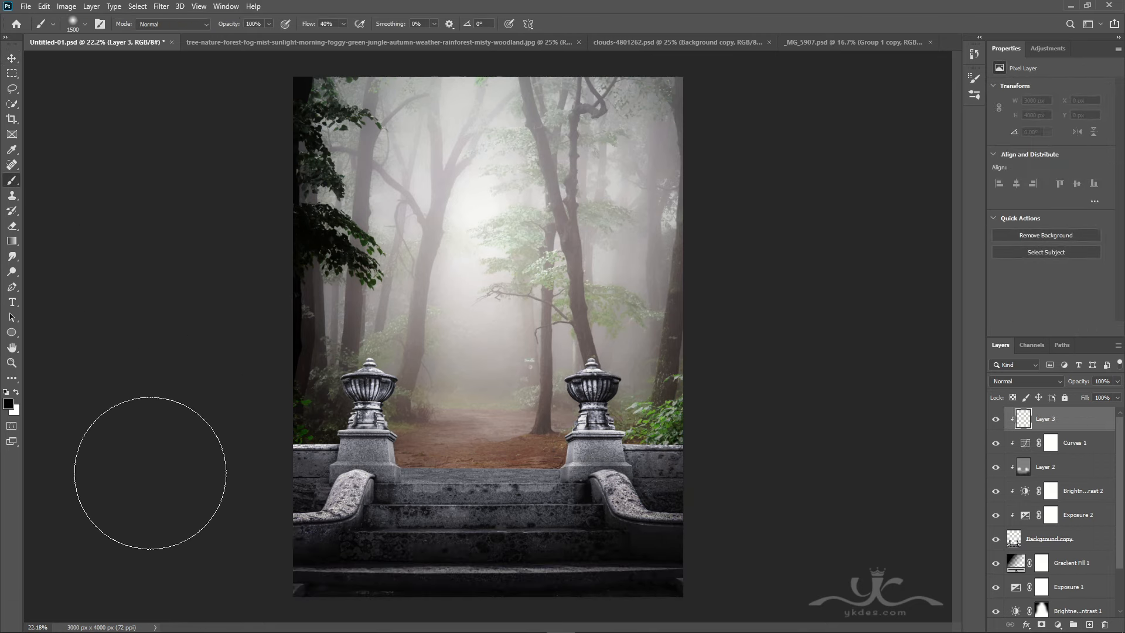
Lower the opacity of the black shading layer, Layer 3, to 53%
left_click(1118, 381)
left_click_drag(1101, 397, 1093, 400)
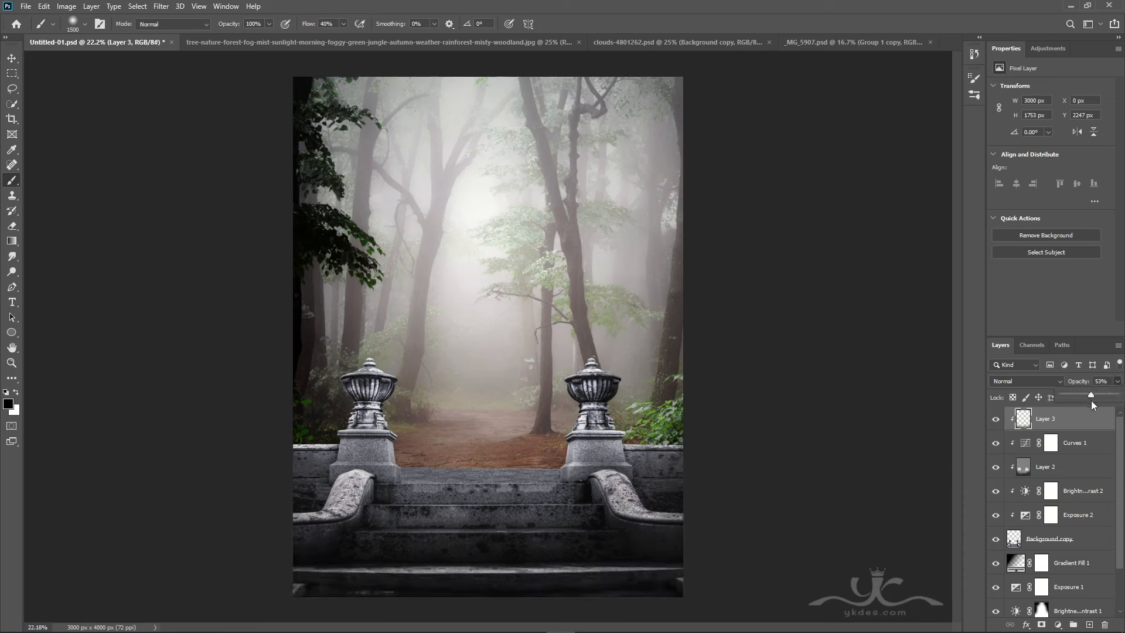
key("v")
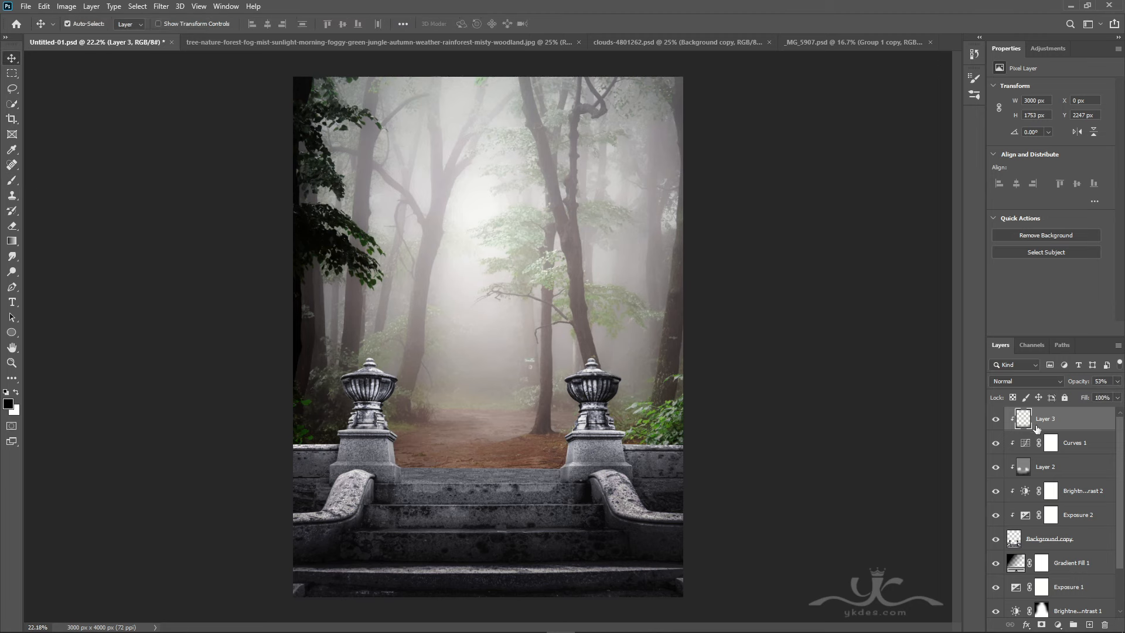
On a new top layer, stamp white fog between the trees with a 3400 px brush from Free Fog Photoshop Brushes 1 at 100% flow
left_click(1089, 625)
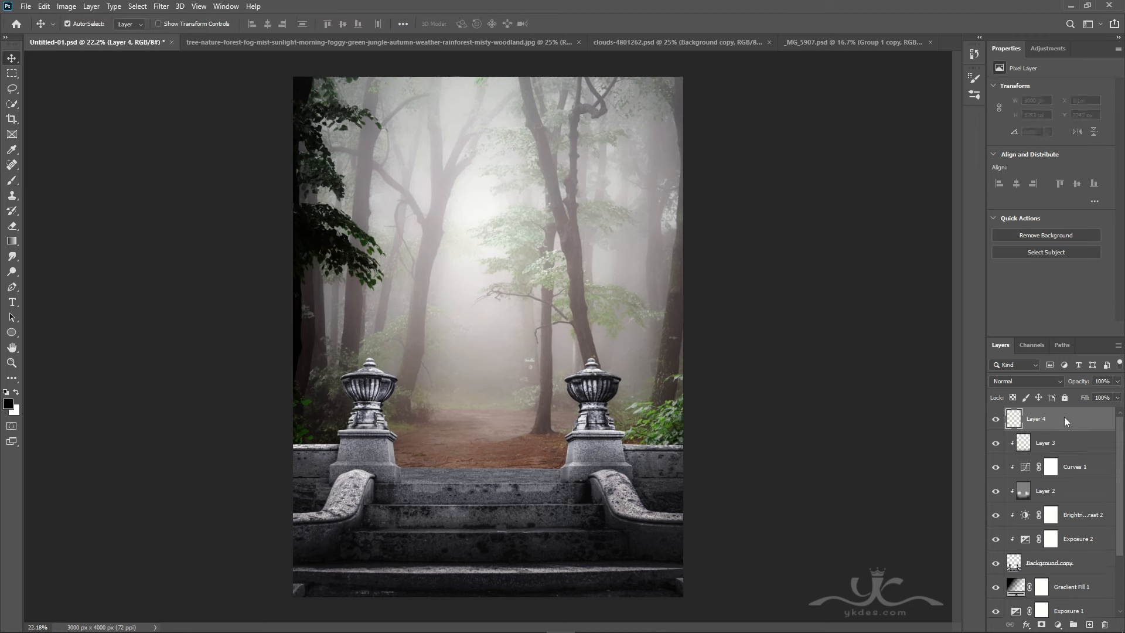
left_click(11, 183)
left_click(73, 25)
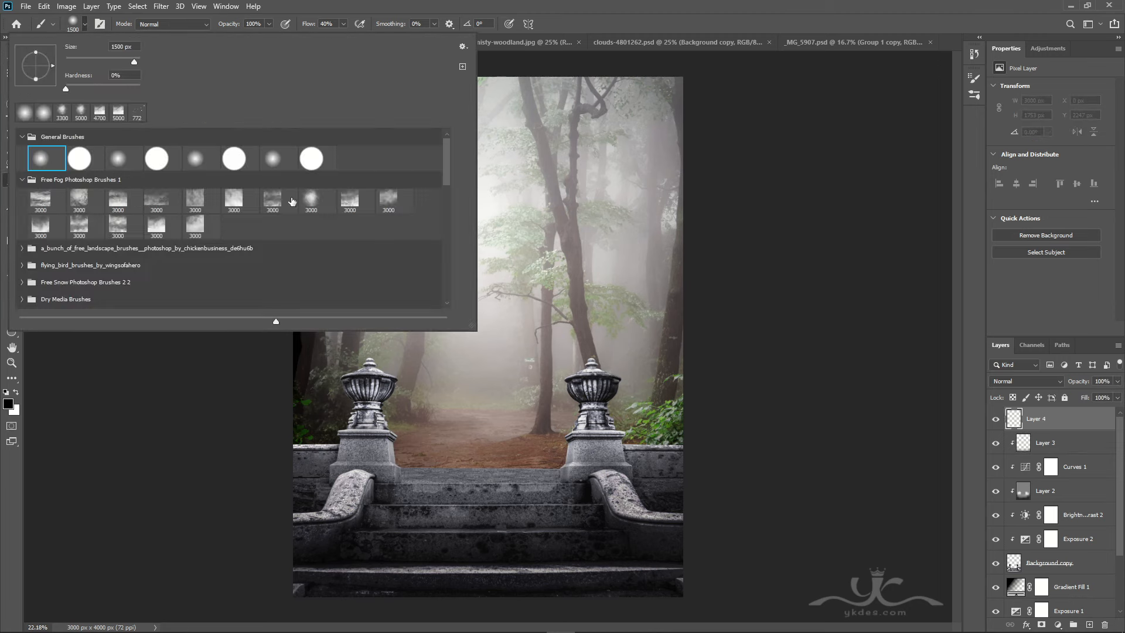
double_click(309, 197)
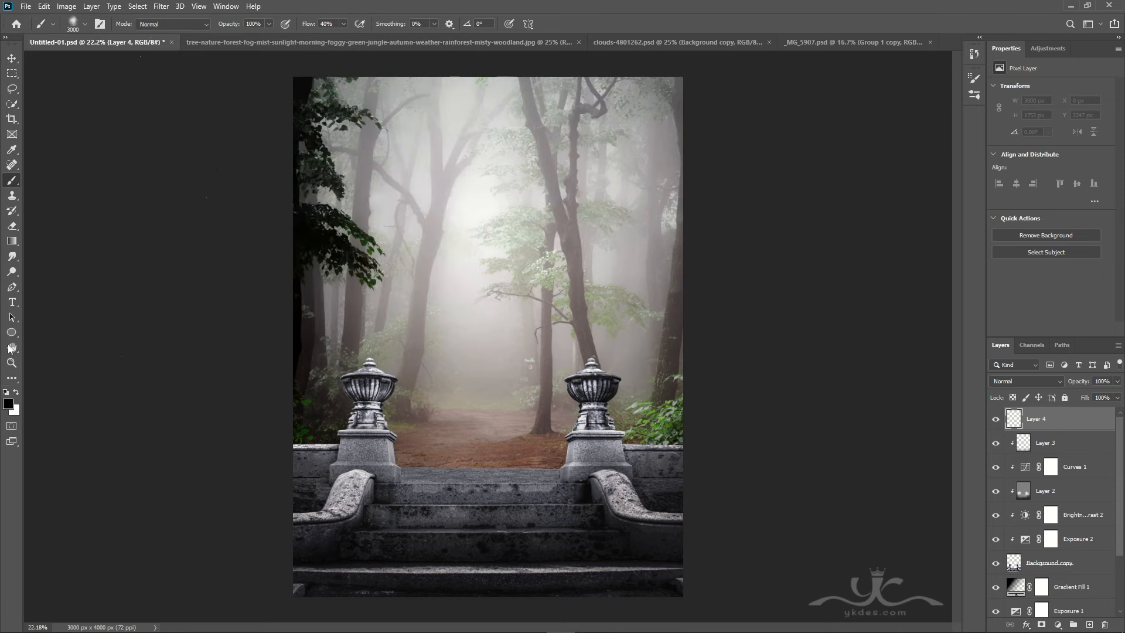
left_click(17, 391)
left_click(344, 23)
left_click(374, 37)
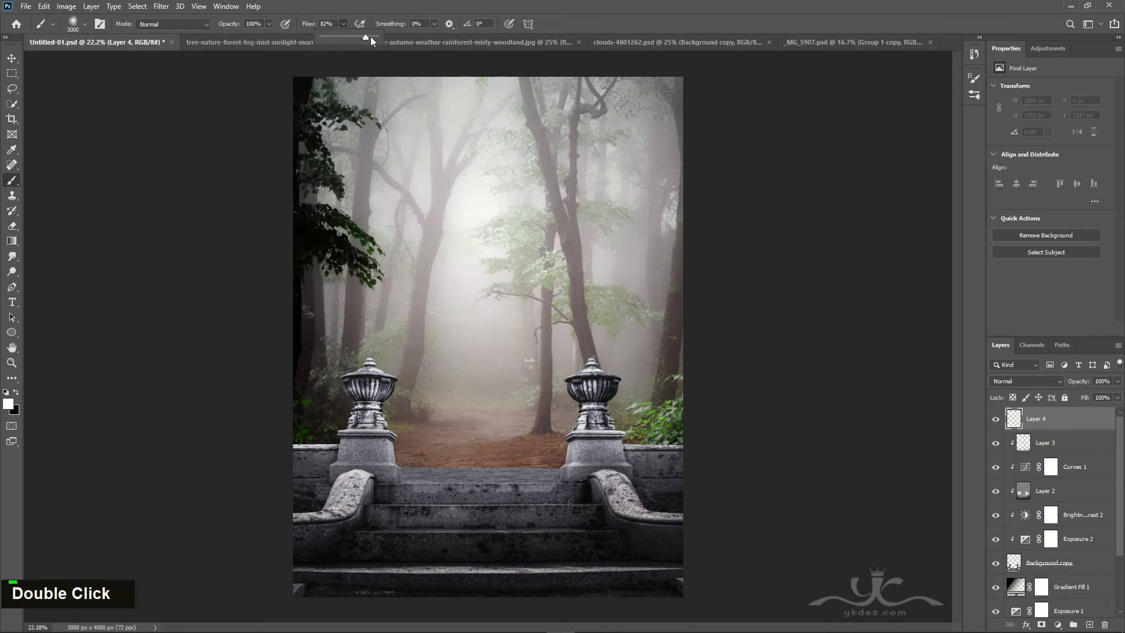
left_click(645, 19)
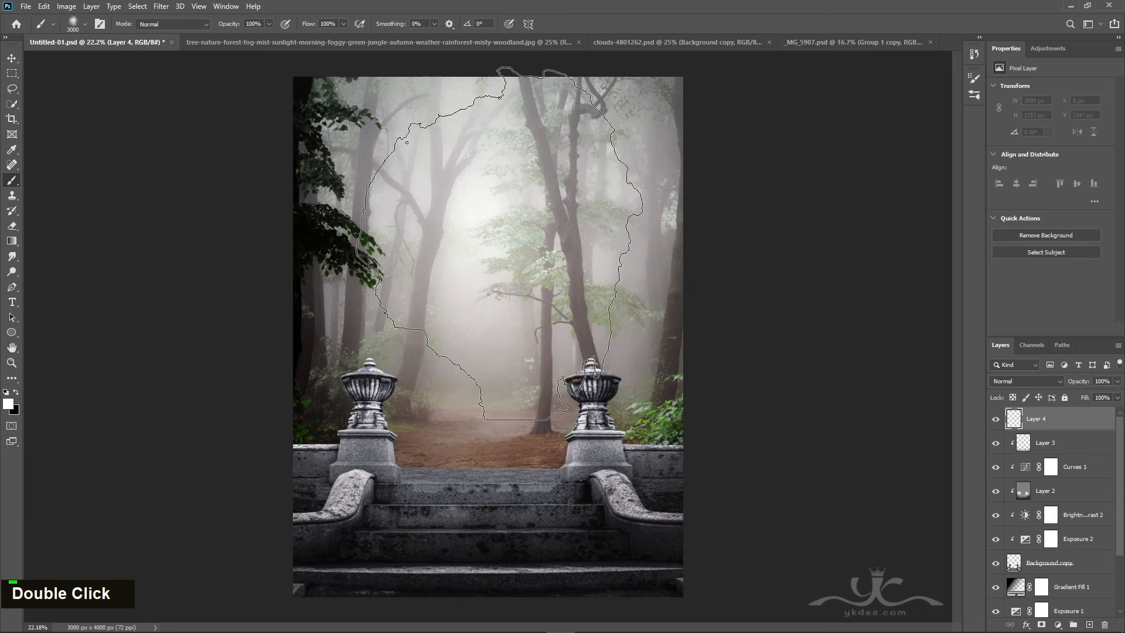
key("bracketright")
key("bracketright")
key("bracketright")
key("bracketright")
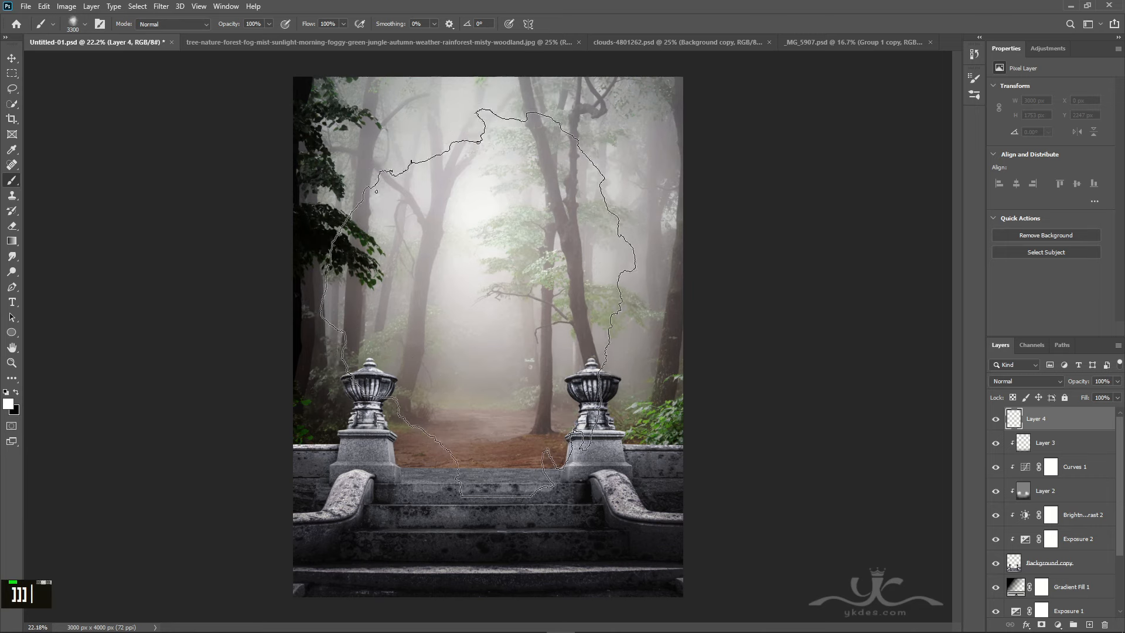
left_click(478, 305)
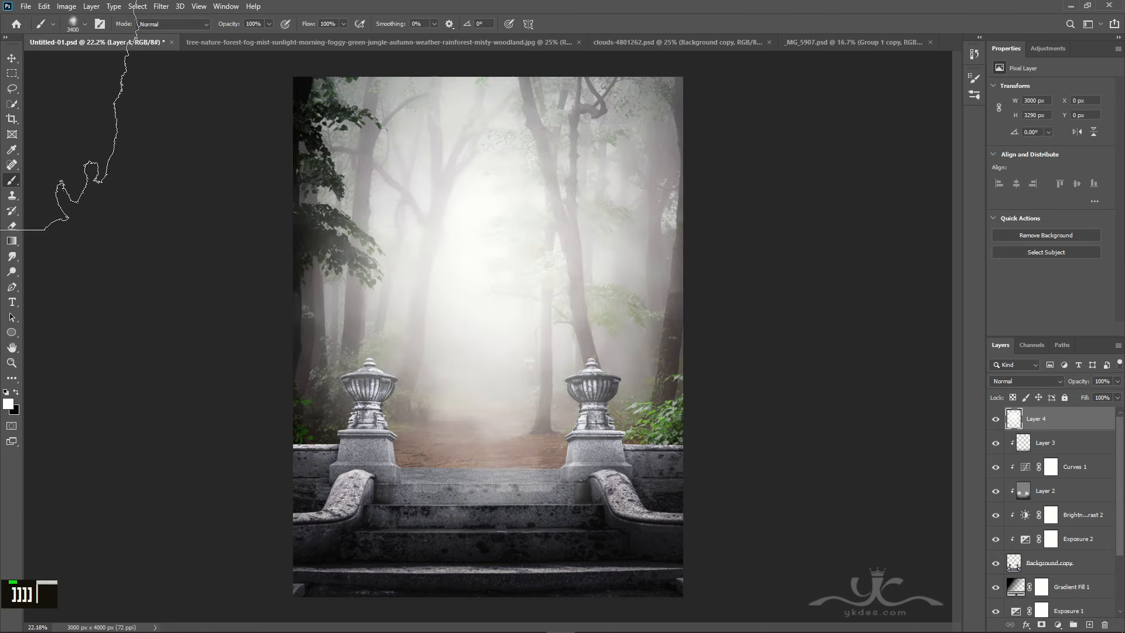
Lower the opacity of the fog layer, Layer 4, to 79% and compare the image with and without it
left_click(12, 58)
double_click(1118, 382)
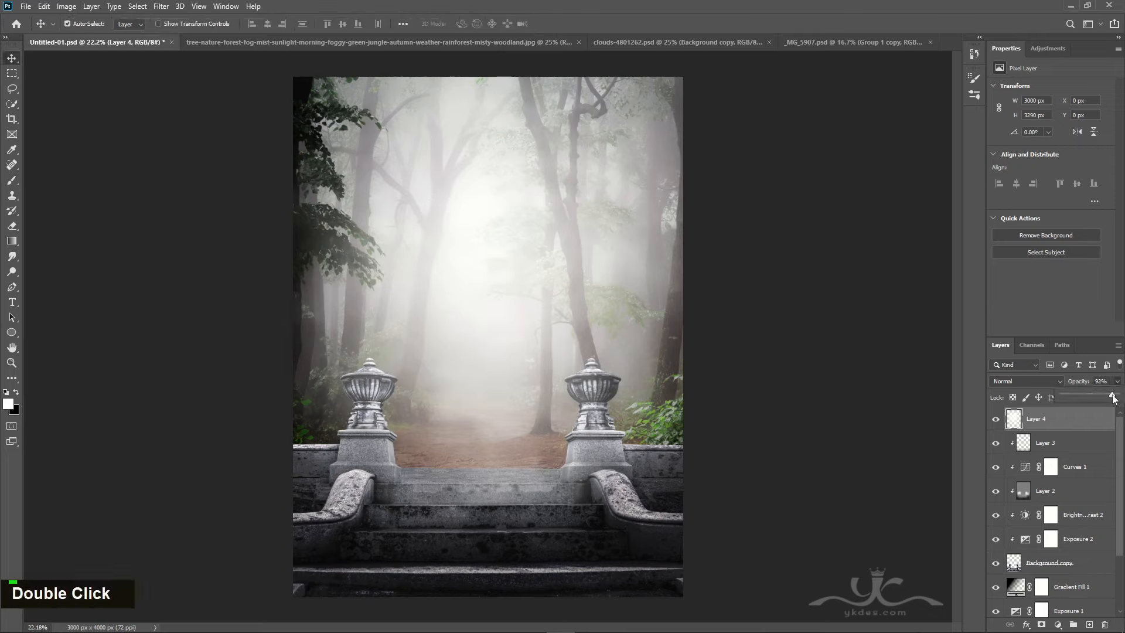
left_click_drag(1113, 397, 1107, 399)
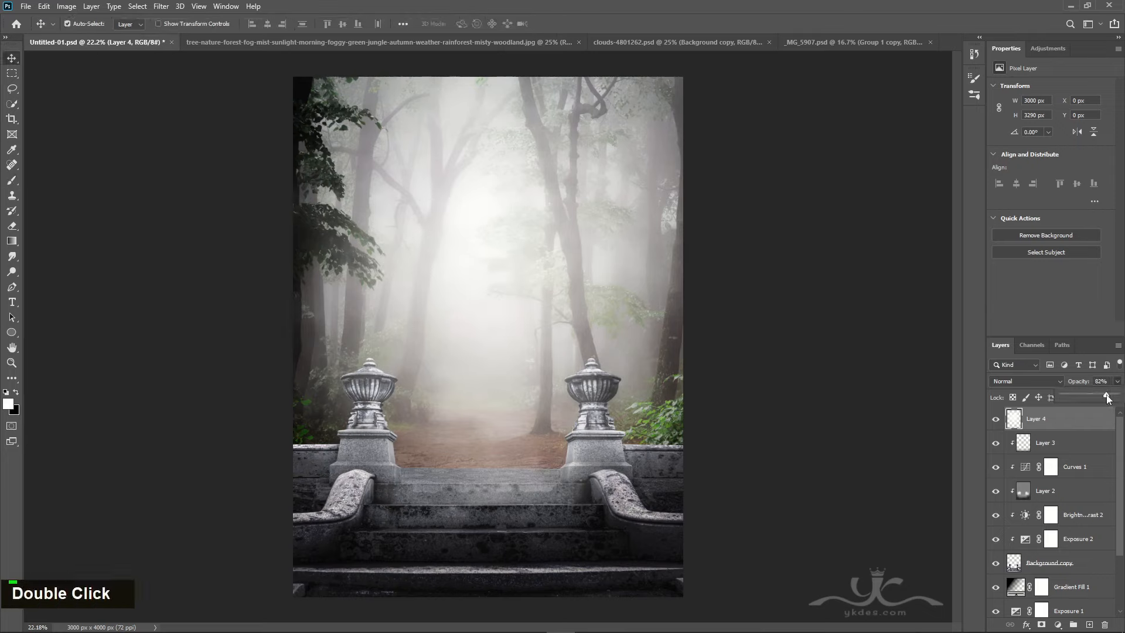
left_click(996, 419)
left_click(996, 420)
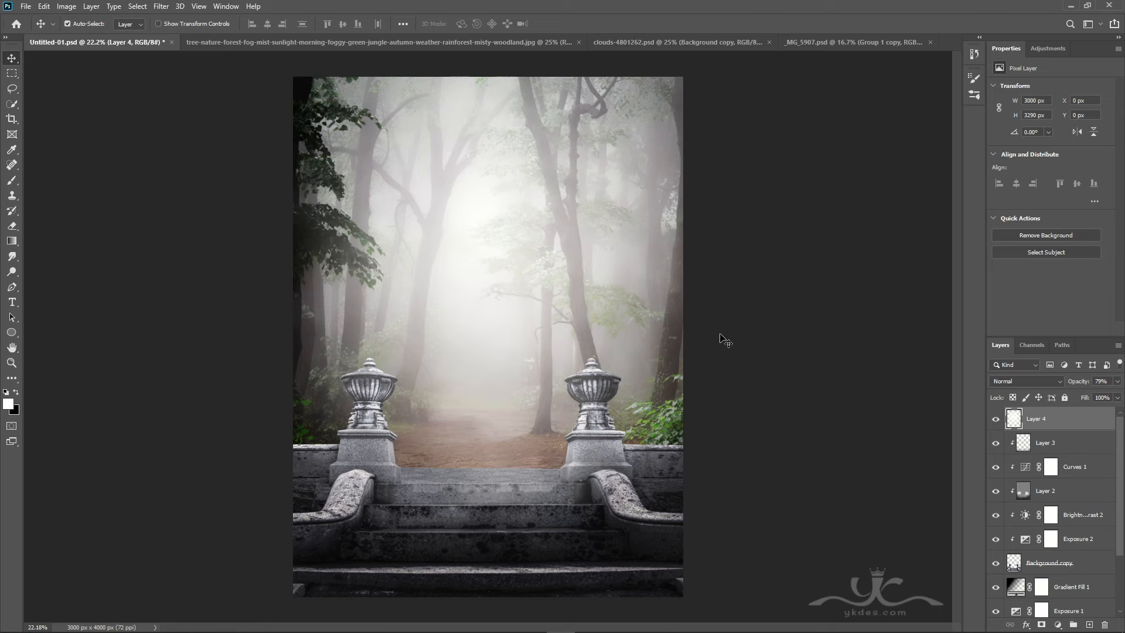
Bring the woman in the black dress from _MG_5907.psd into the forest composite, scaling her down to stand between the two urns
left_click(832, 42)
left_click_drag(497, 340, 527, 301)
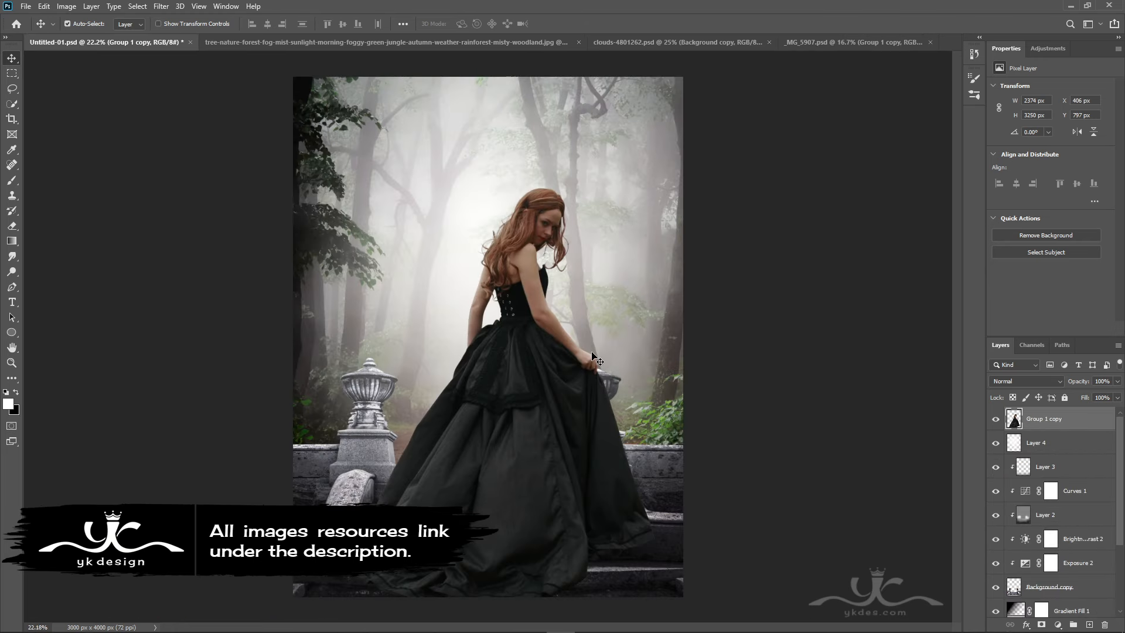
key("ctrl+t")
left_click_drag(654, 181, 644, 193)
left_click_drag(491, 419, 455, 396)
left_click_drag(607, 170, 593, 188)
left_click_drag(544, 301, 544, 310)
Warp the woman layer with a horizontal split just below the waist, pulling the lower corners inward to narrow the dress hem
left_click(525, 24)
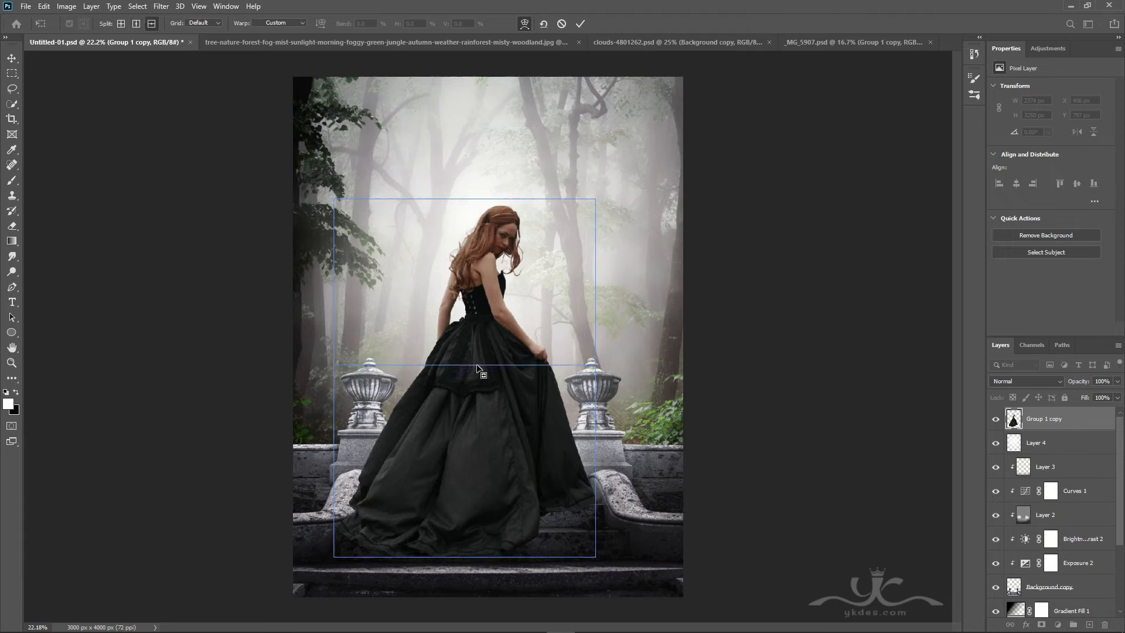
left_click(477, 365)
left_click_drag(594, 559, 584, 557)
left_click_drag(334, 557, 359, 569)
key("Return")
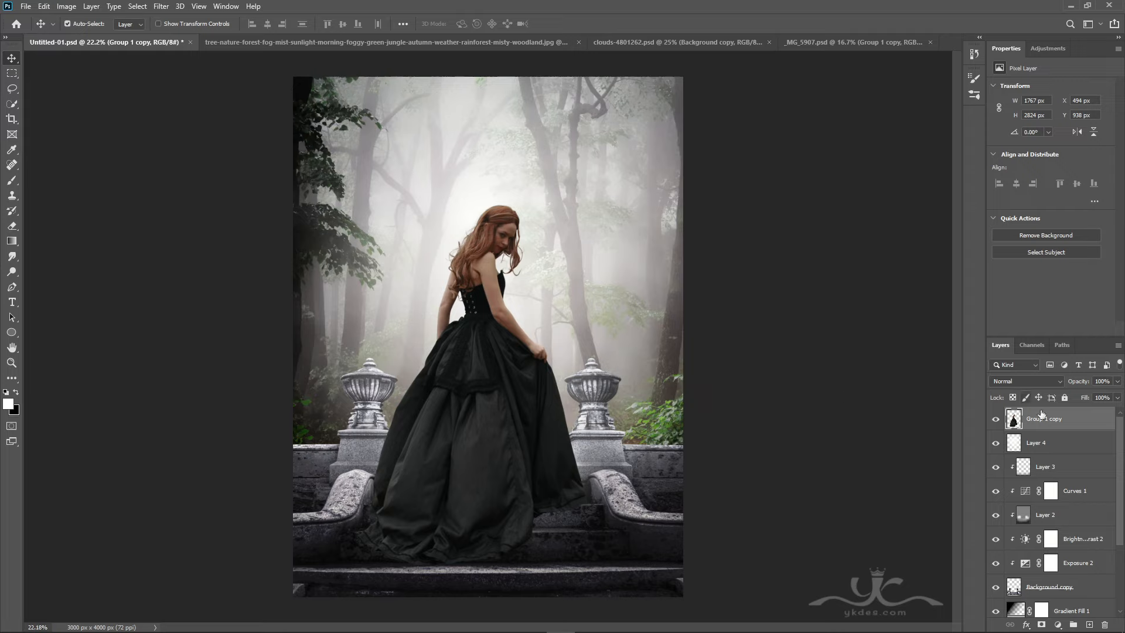
Apply the Camera Raw Filter to the woman layer, raising Texture, Clarity and Blacks and lowering Highlights
left_click(160, 6)
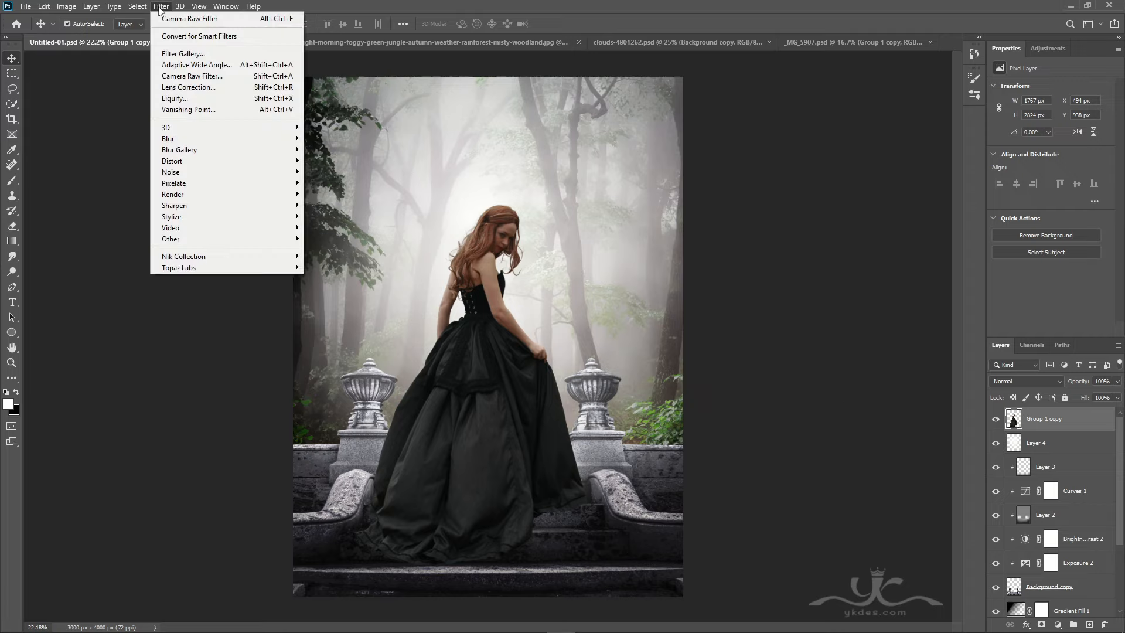
left_click(202, 76)
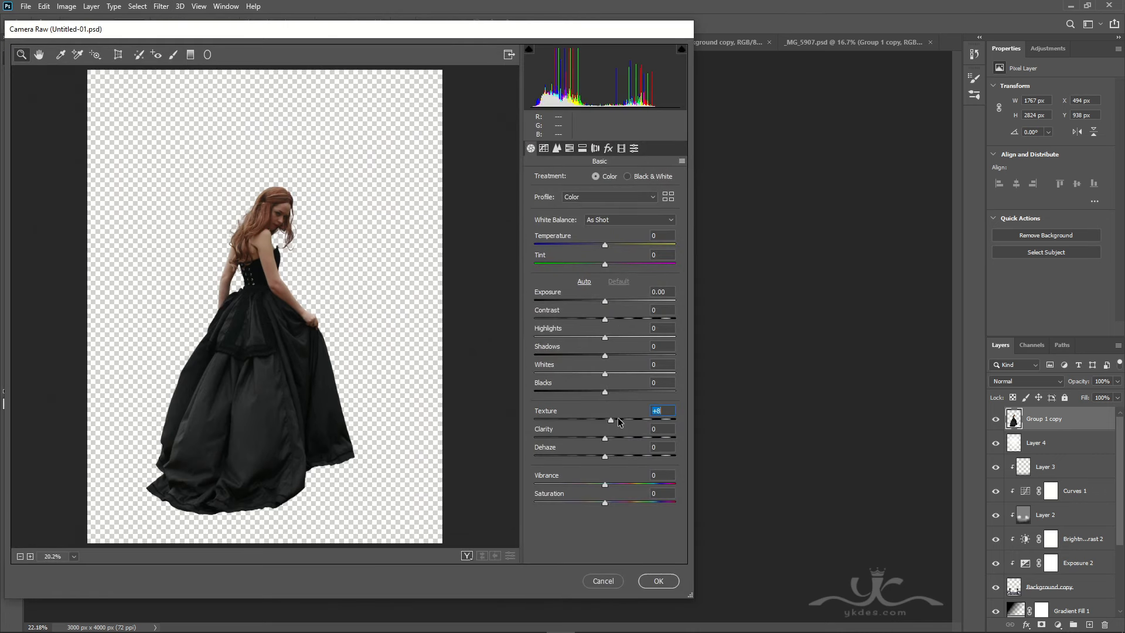
mouse_move(618, 421)
left_mouse_down()
mouse_move(655, 420)
mouse_move(620, 438)
left_mouse_up()
left_click_drag(612, 394, 583, 341)
left_click(659, 580)
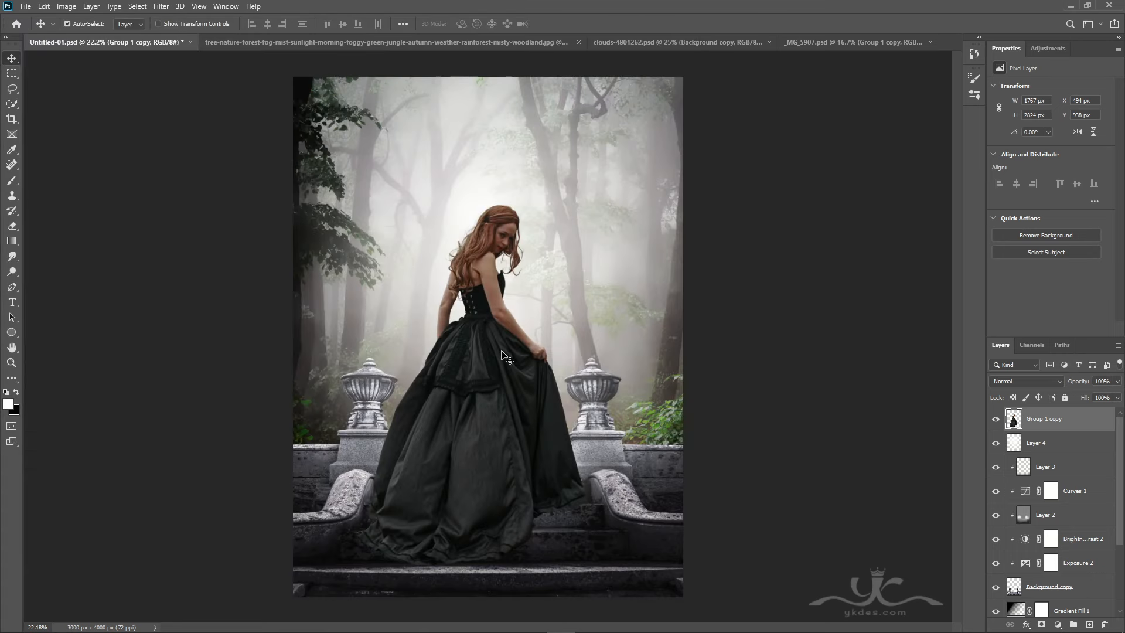
Add an Exposure adjustment clipped to the woman, with Gamma Correction 0.85 and Exposure +0.52
left_click(1060, 626)
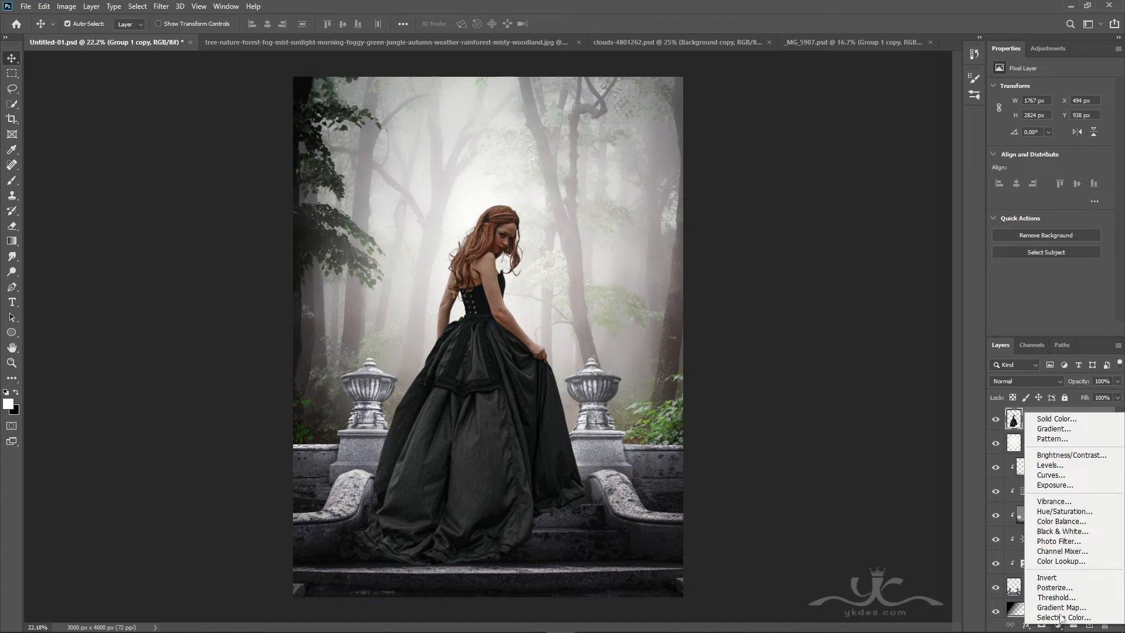
left_click(1066, 500)
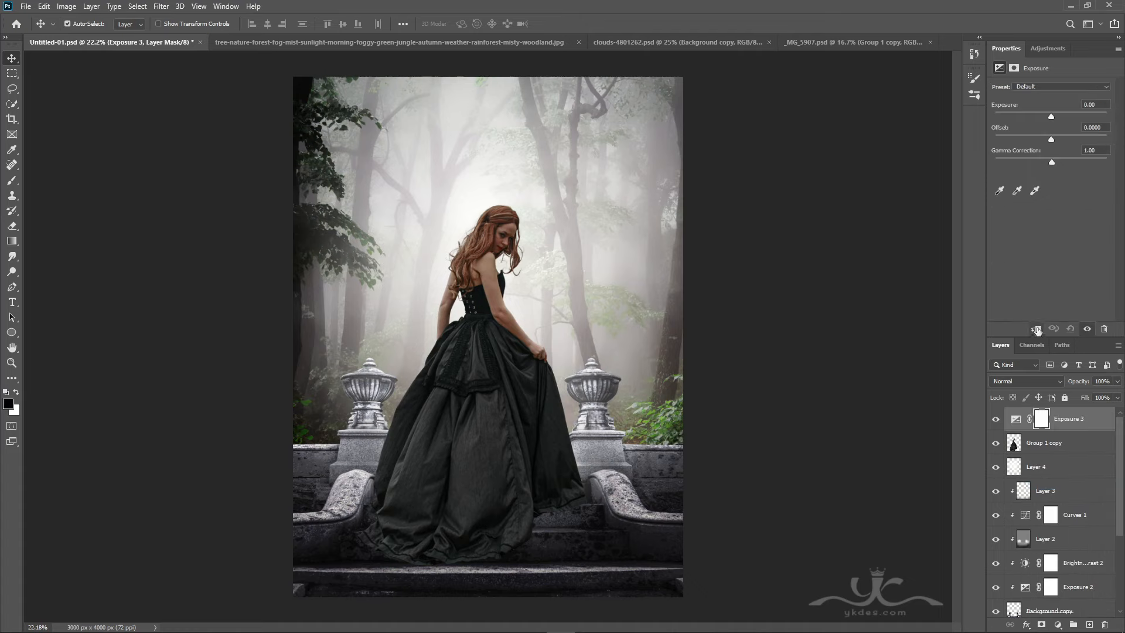
left_click(1036, 330)
left_click_drag(1051, 162, 1059, 163)
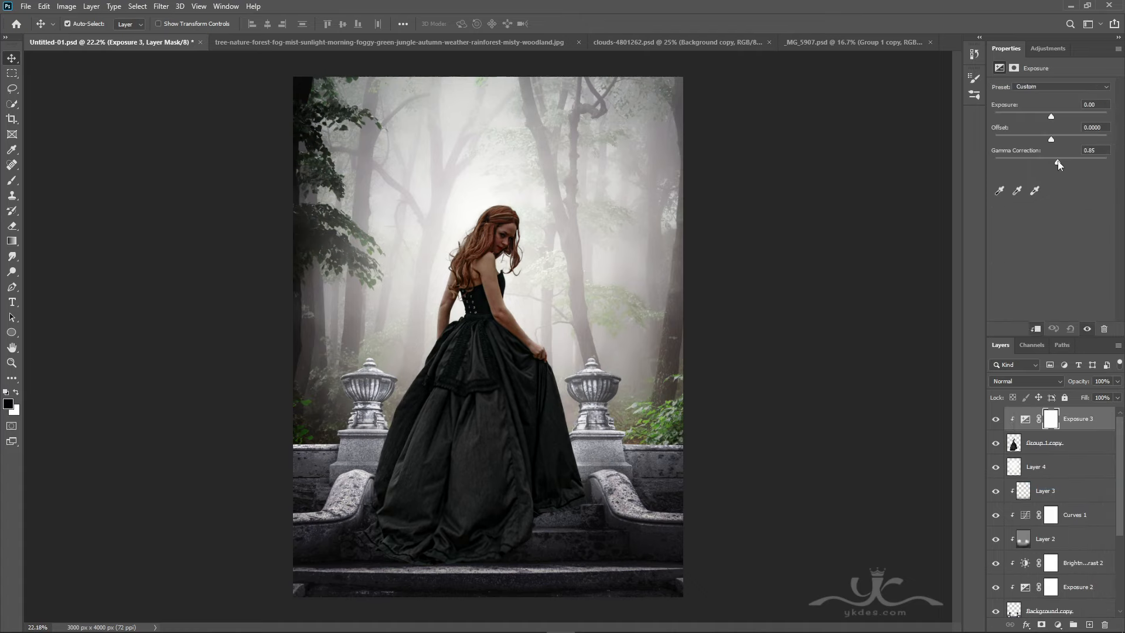
left_click_drag(1051, 117, 1056, 117)
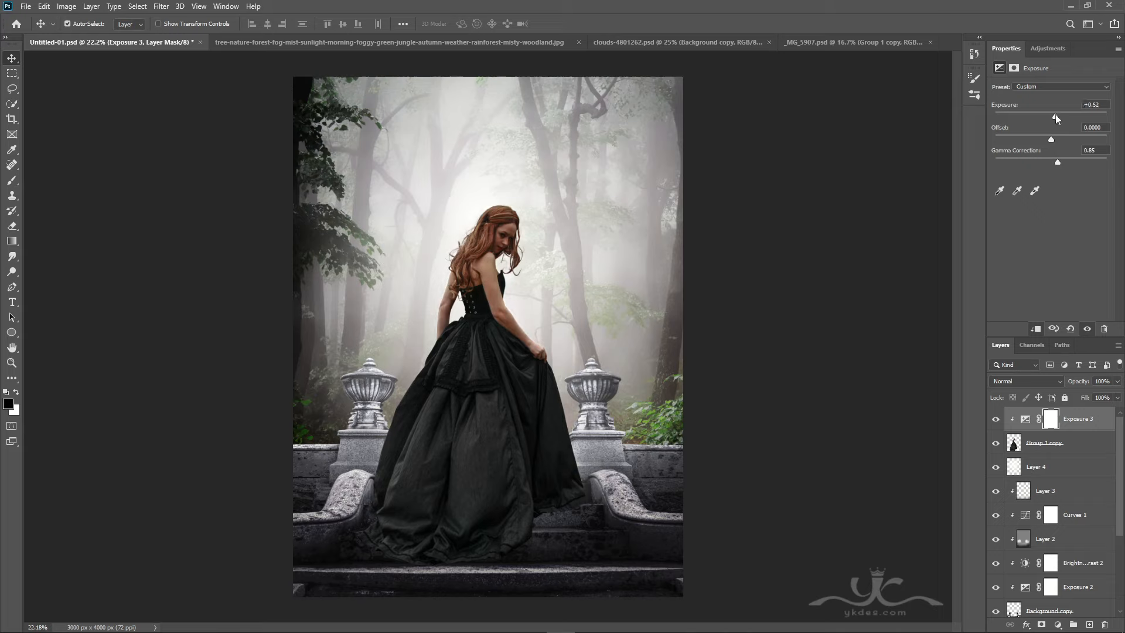
Add a Hue/Saturation adjustment clipped to the woman, setting Saturation to -24 and fine-tuning Lightness
left_click(1057, 625)
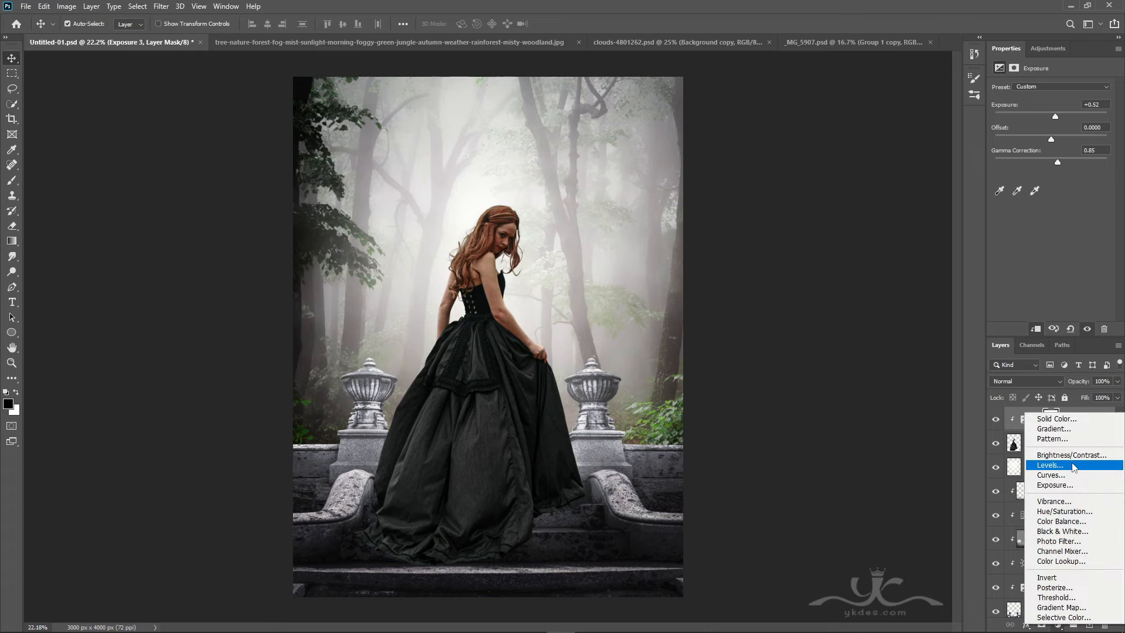
left_click(1065, 511)
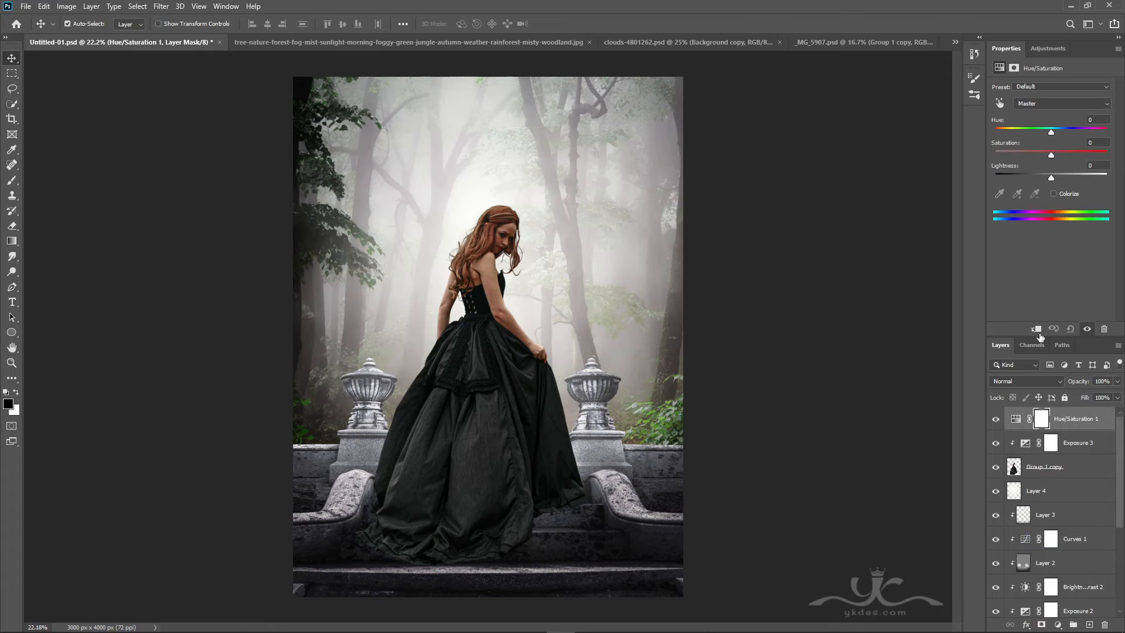
left_click(1037, 329)
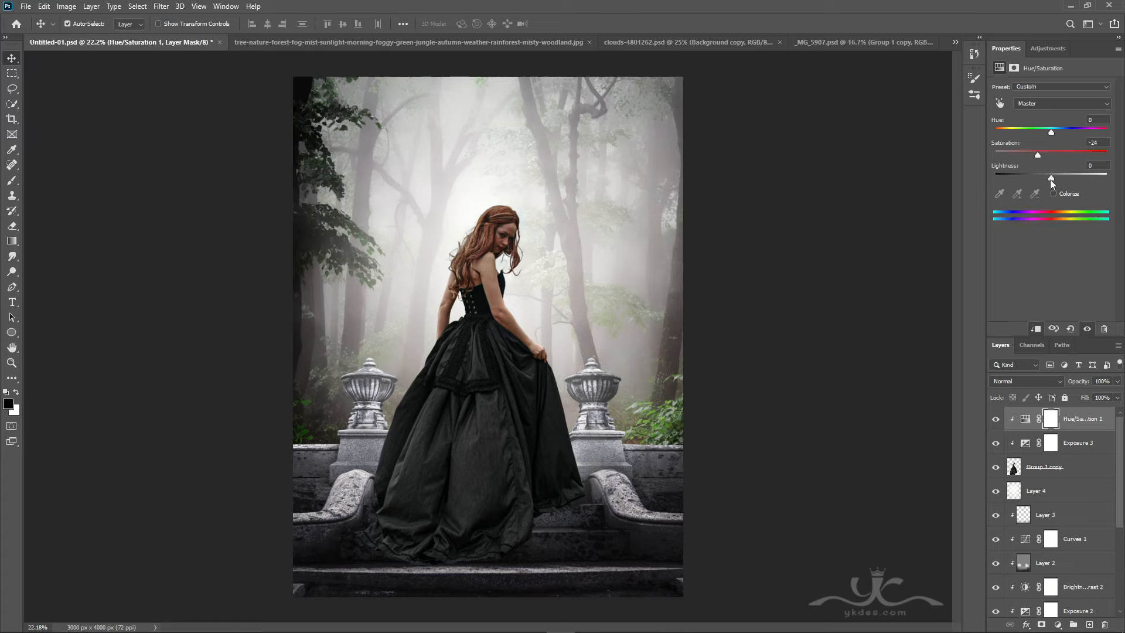
left_click_drag(1050, 176, 1052, 174)
Add a new layer clipped above Hue/Saturation 1, set its blend mode to Overlay and fill it with neutral gray
left_click(1088, 625)
left_click(1094, 430, "alt")
left_click(1037, 382)
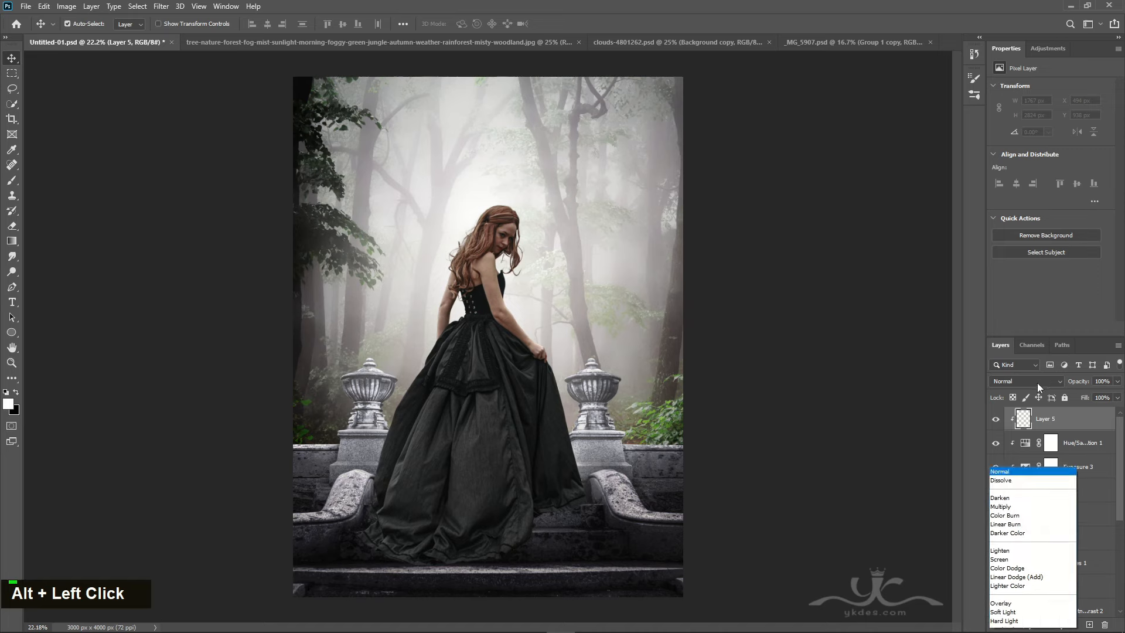
left_click(1032, 482)
left_click(44, 6)
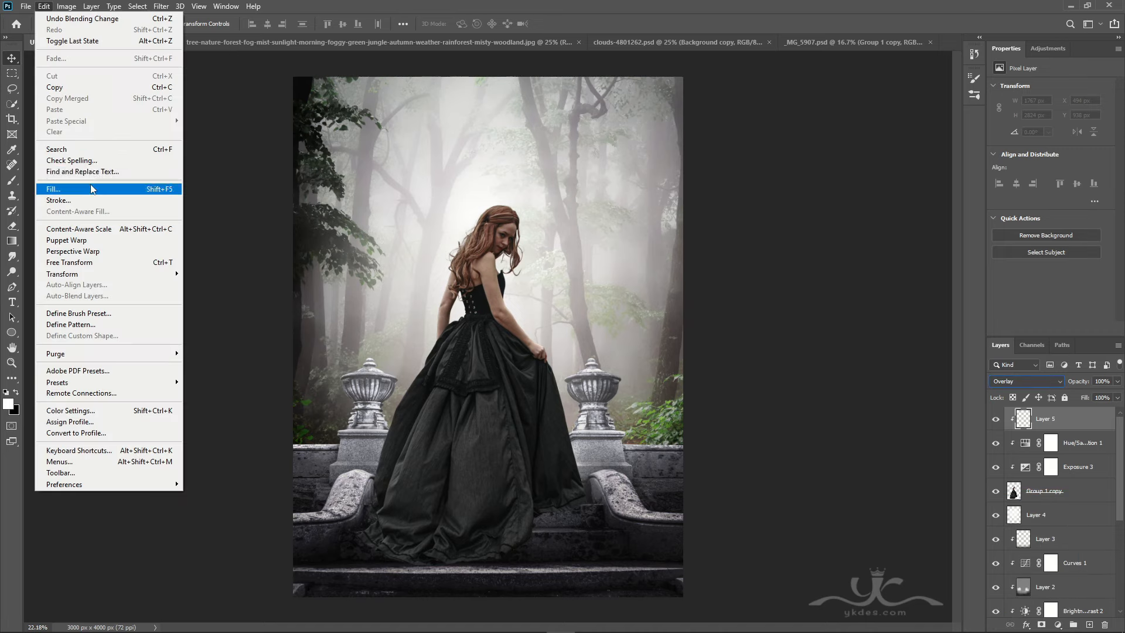
left_click(90, 189)
left_click(424, 203)
key("v")
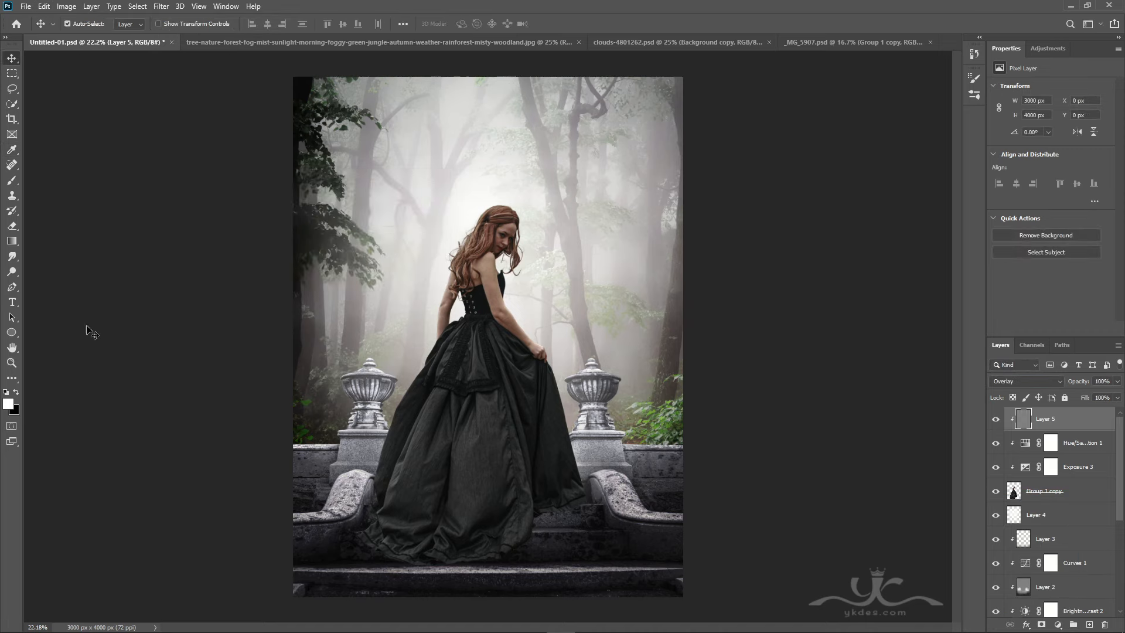
Burn the black dress on the gray layer with an 800 px brush at 19% exposure, Midtones range
right_click(12, 272)
left_click(55, 283)
double_click(371, 557)
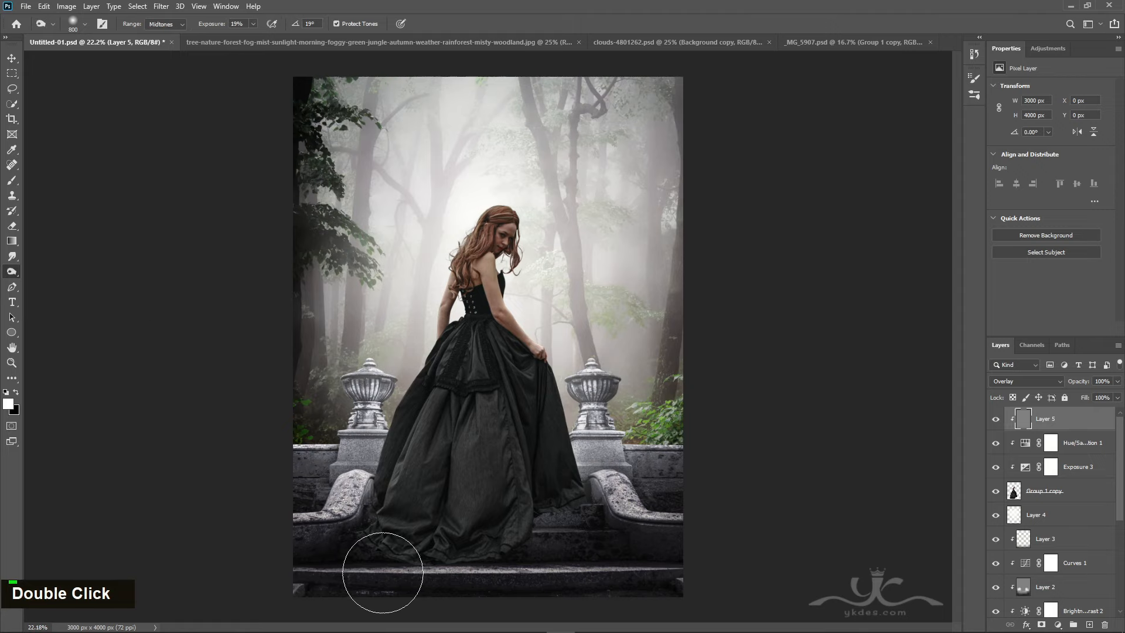
mouse_move(498, 530)
left_mouse_down()
mouse_move(524, 528)
mouse_move(523, 473)
mouse_move(514, 499)
mouse_move(602, 454)
mouse_move(598, 486)
mouse_move(576, 445)
mouse_move(460, 410)
mouse_move(433, 465)
mouse_move(395, 425)
mouse_move(403, 440)
mouse_move(508, 453)
mouse_move(513, 380)
mouse_move(560, 395)
mouse_move(441, 407)
mouse_move(394, 501)
mouse_move(490, 467)
mouse_move(432, 496)
mouse_move(437, 461)
mouse_move(456, 459)
mouse_move(467, 436)
mouse_move(491, 543)
left_mouse_up()
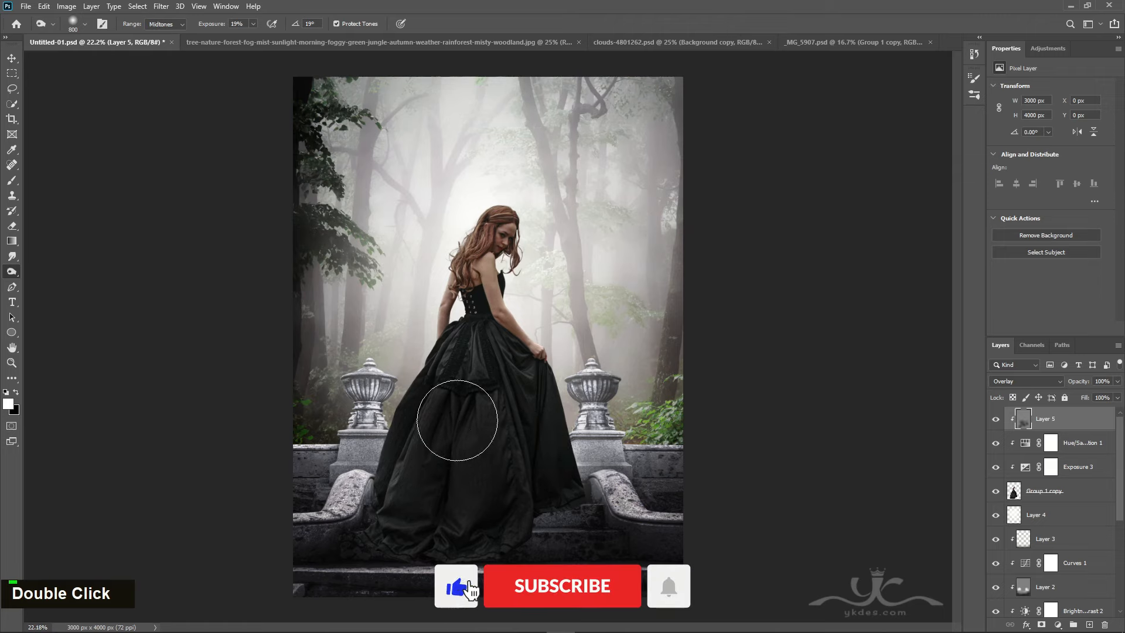
Reduce the Burn brush to 300 px and darken the back of the woman's hair
key("bracketleft")
key("bracketleft")
key("bracketleft")
key("bracketleft")
key("bracketleft")
key("bracketleft")
key("bracketleft")
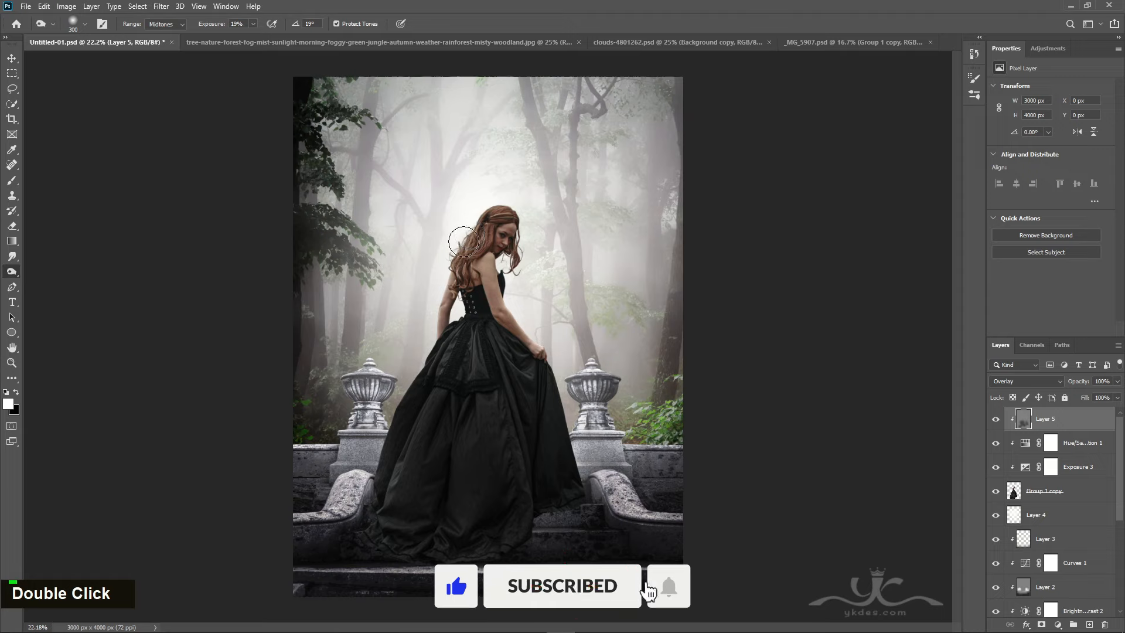
Dodge the woman's hair, arms and face with 300 to 400 px brushes at 25% exposure, Midtones, and hide the gray layer to compare
right_click(12, 272)
double_click(47, 271)
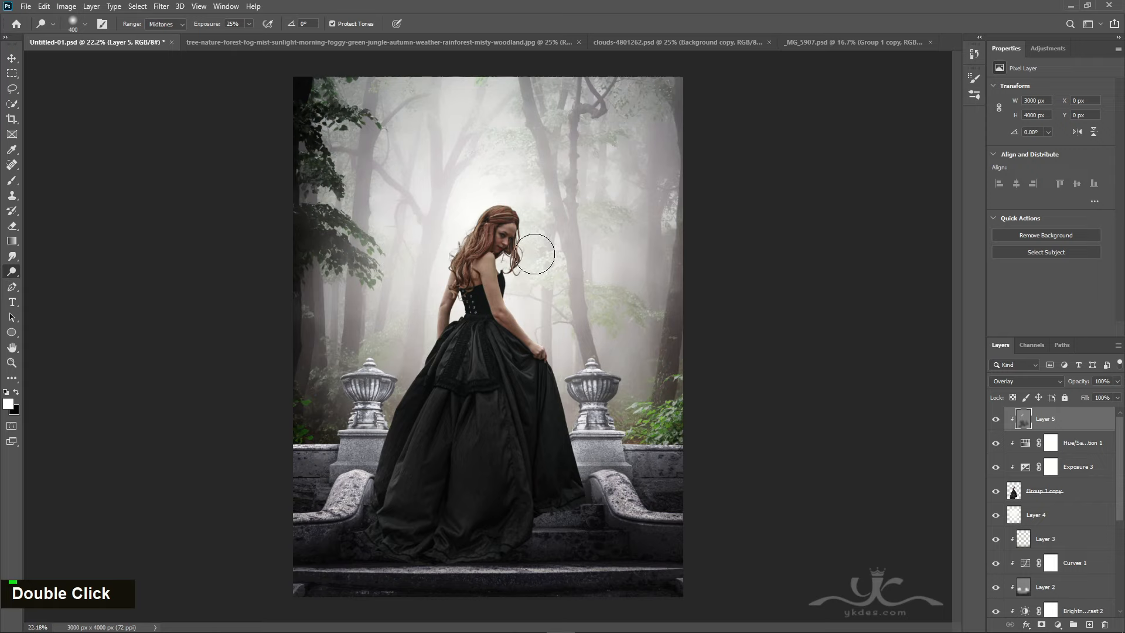
key("bracketleft")
key("bracketleft")
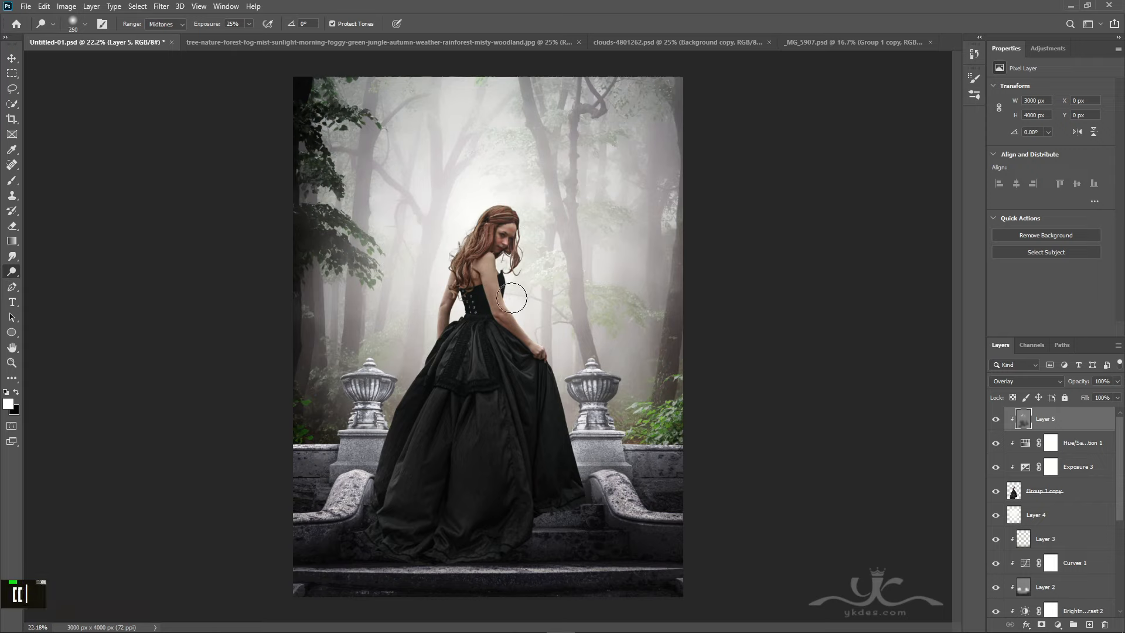
key("bracketright")
key("bracketright")
double_click(536, 327)
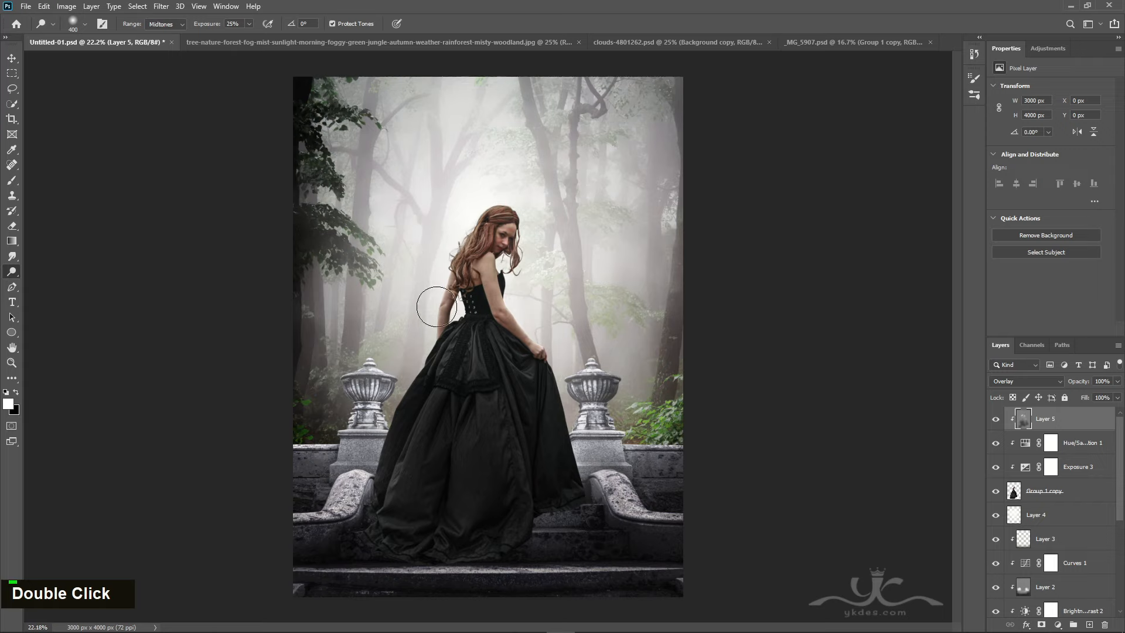
key("bracketleft")
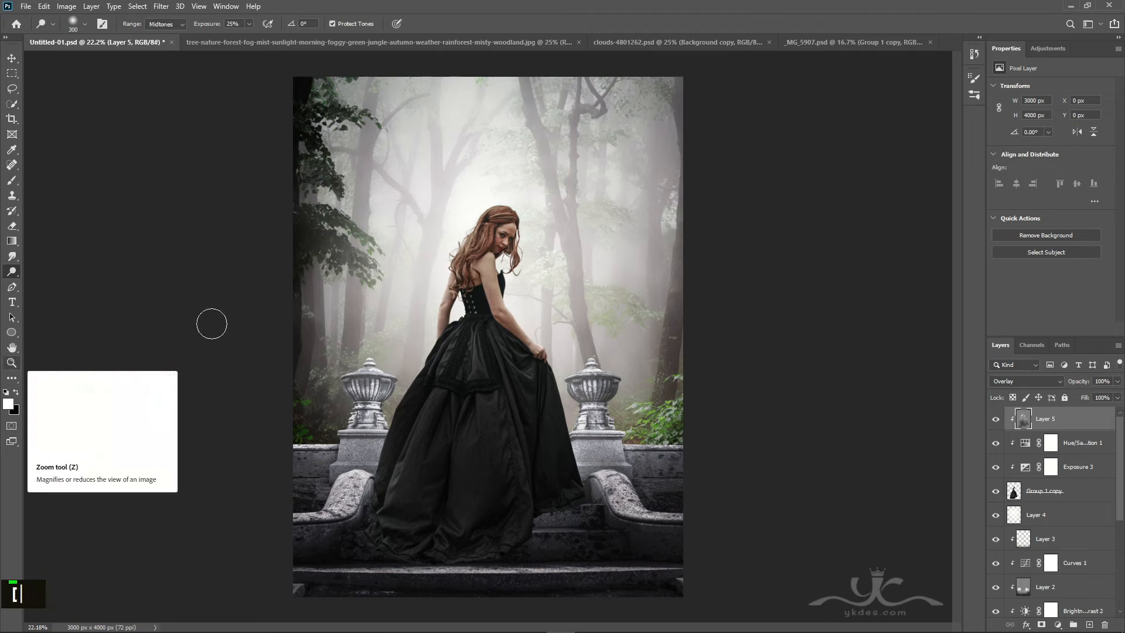
double_click(506, 240)
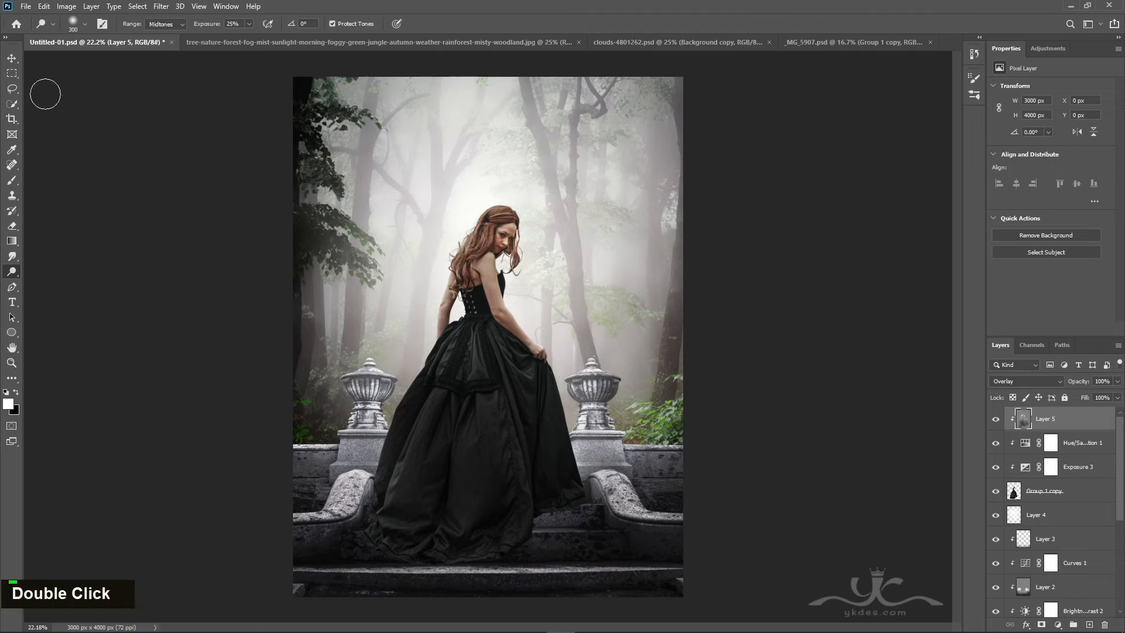
left_click(11, 58)
left_click(994, 421)
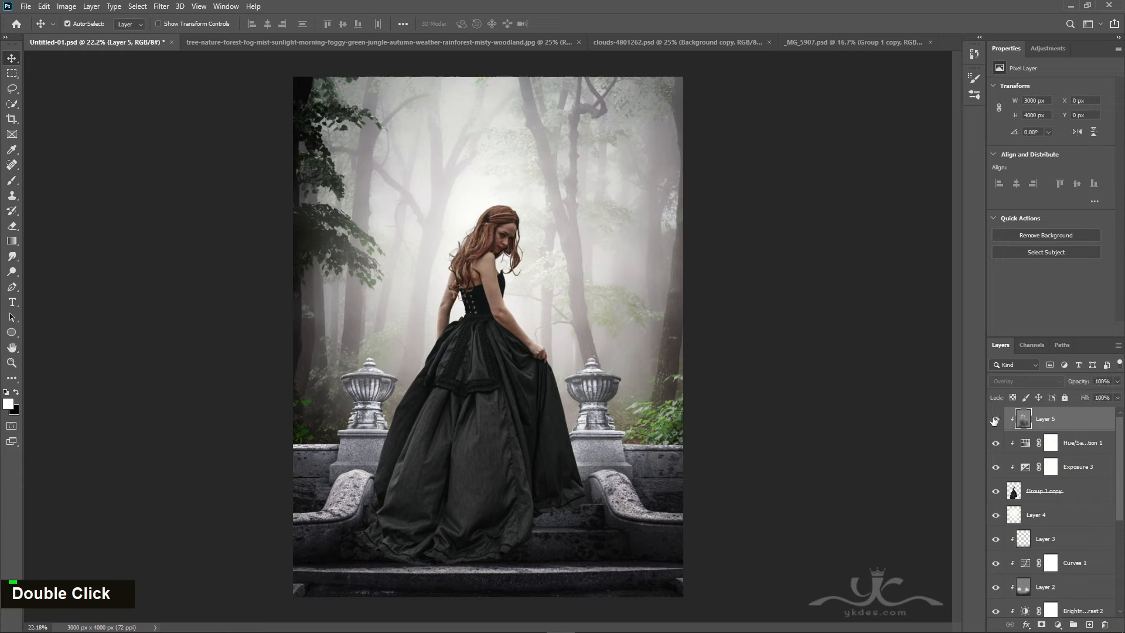
Toggle the gray dodge-and-burn layer's visibility to compare, leave it shown and slightly lower its opacity
left_click(995, 421)
left_click(994, 420)
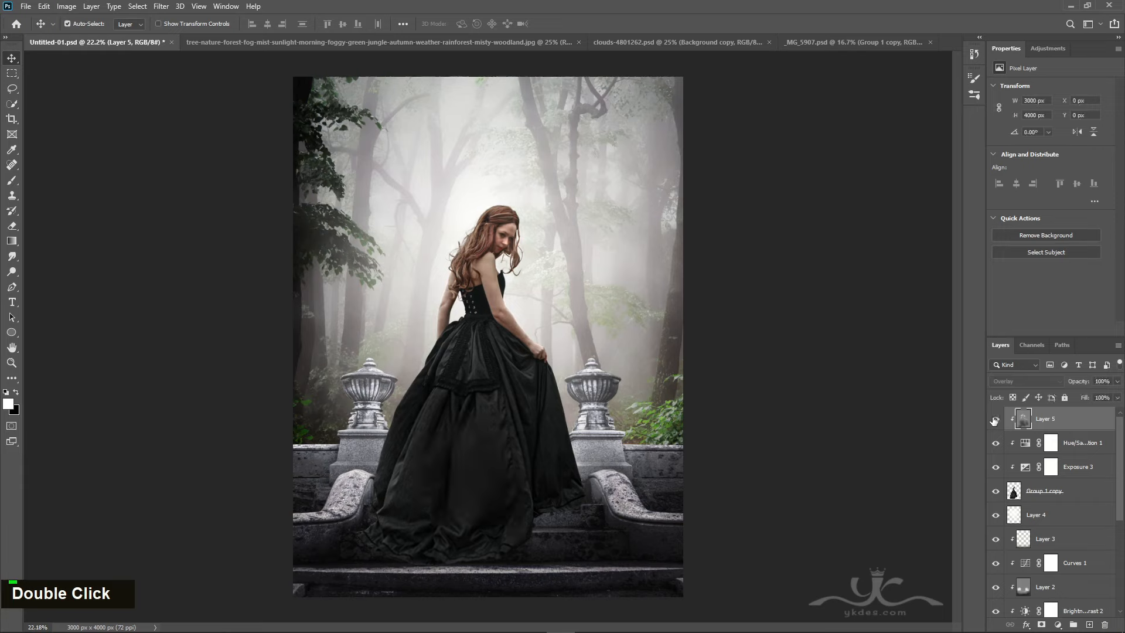
left_click(1118, 382)
left_click_drag(1116, 395, 1106, 397)
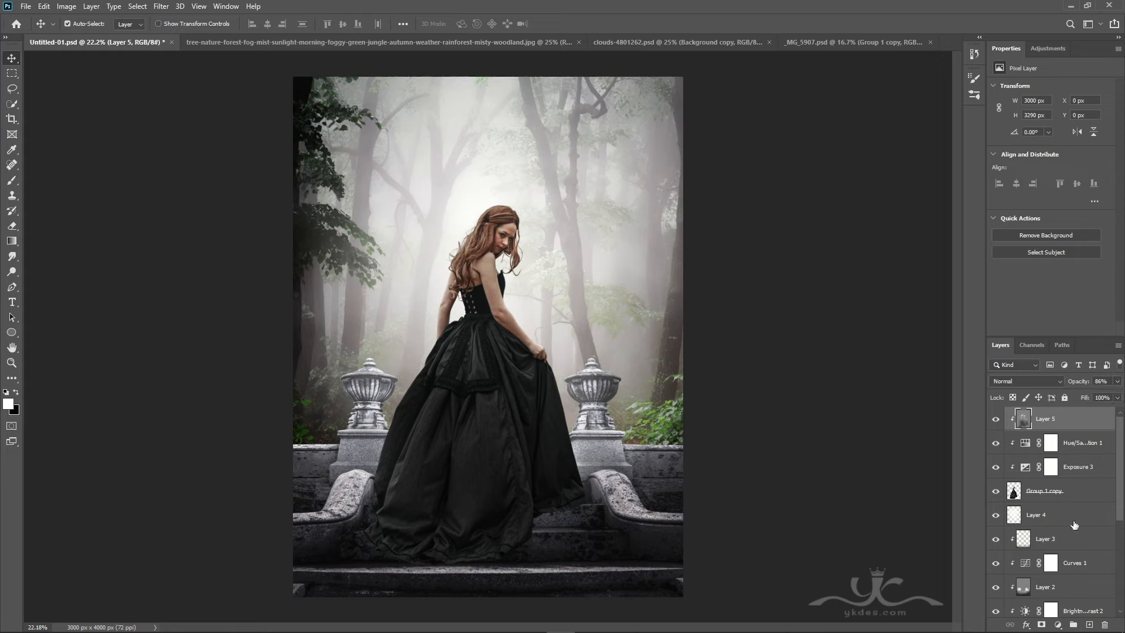
Add a new layer above Layer 4 and set up a soft black brush with 0% hardness and 30% flow
left_click(1049, 514)
left_click(1089, 624)
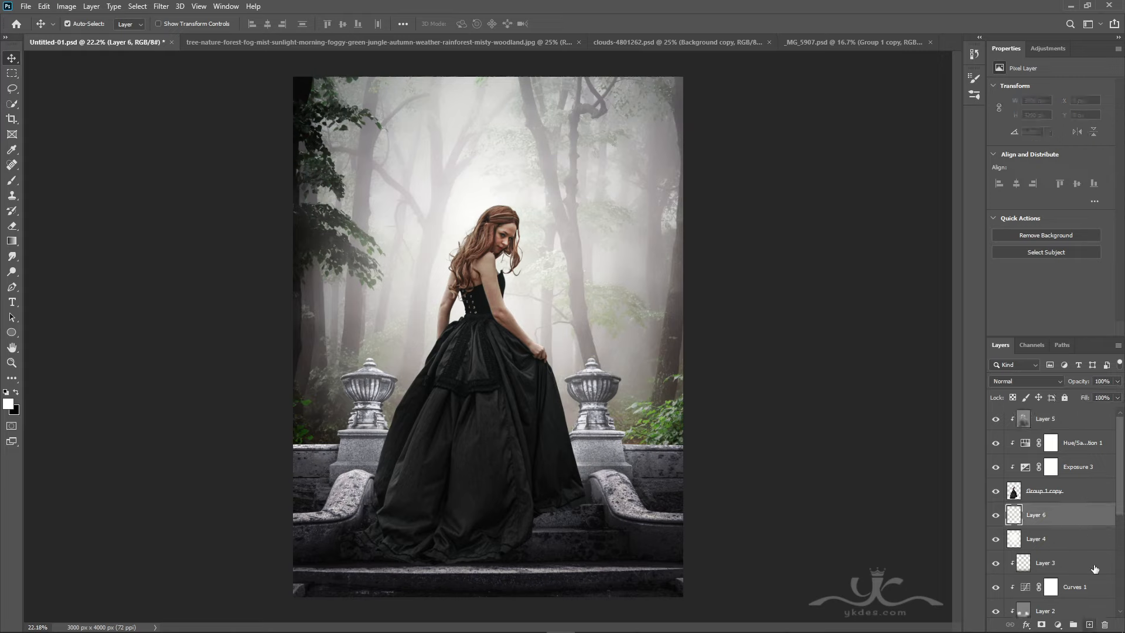
left_click(12, 182)
left_click(16, 392)
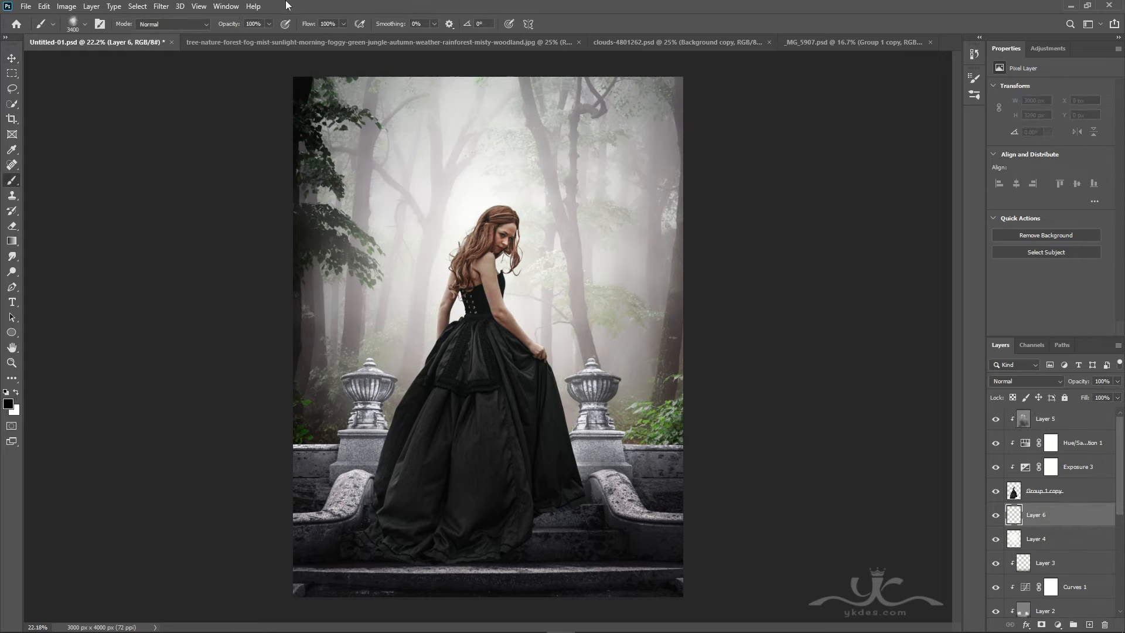
left_click(85, 24)
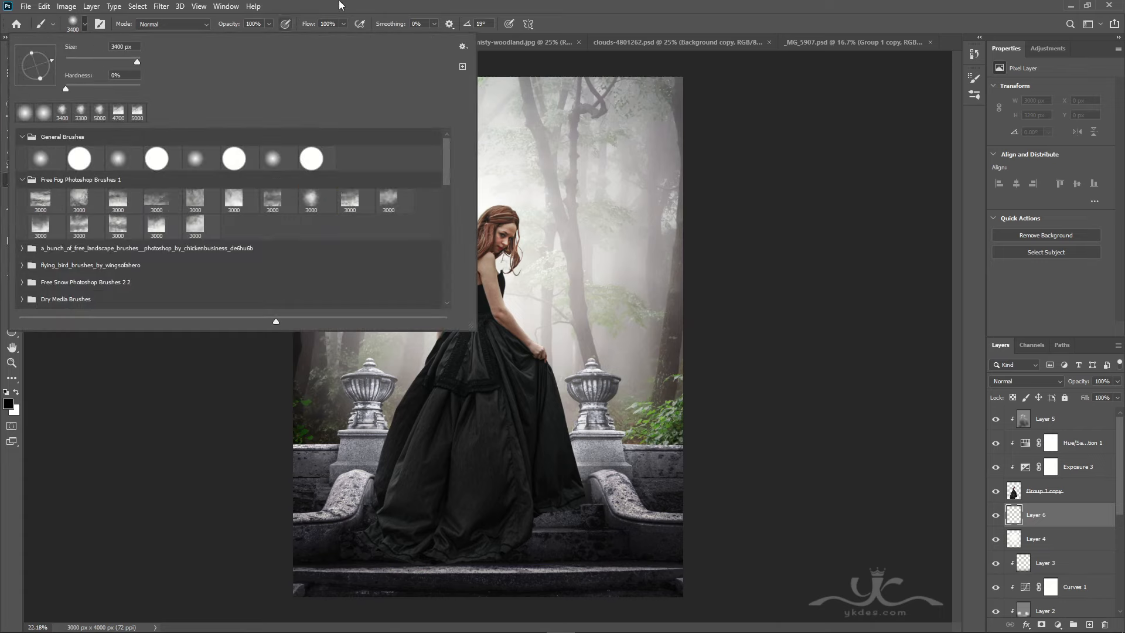
left_click(344, 24)
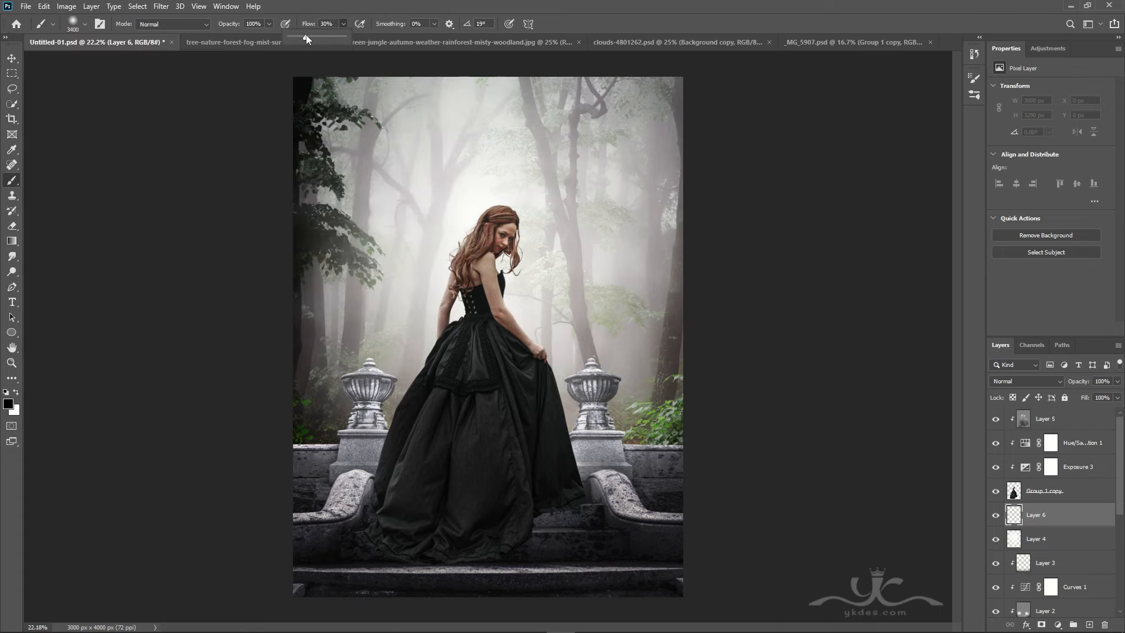
Reduce the brush to about 400 px and paint black shadows on the stairs beneath the dress hem
key("bracketleft")
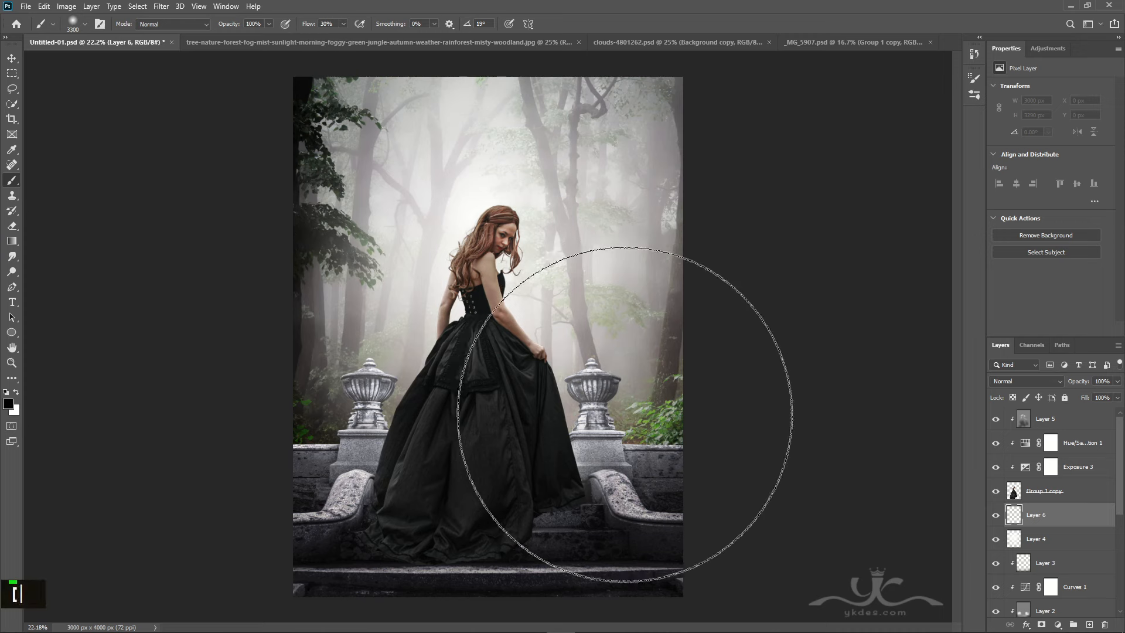
key("bracketleft")
key("bracketleft")
key("bracketleft")
key("bracketleft")
key("bracketleft")
key("bracketleft")
key("bracketleft")
key("bracketleft")
key("bracketleft")
key("bracketleft")
key("bracketleft")
key("bracketleft")
key("bracketleft")
key("bracketleft")
key("bracketleft")
key("bracketleft")
key("bracketleft")
key("bracketleft")
key("bracketleft")
key("bracketleft")
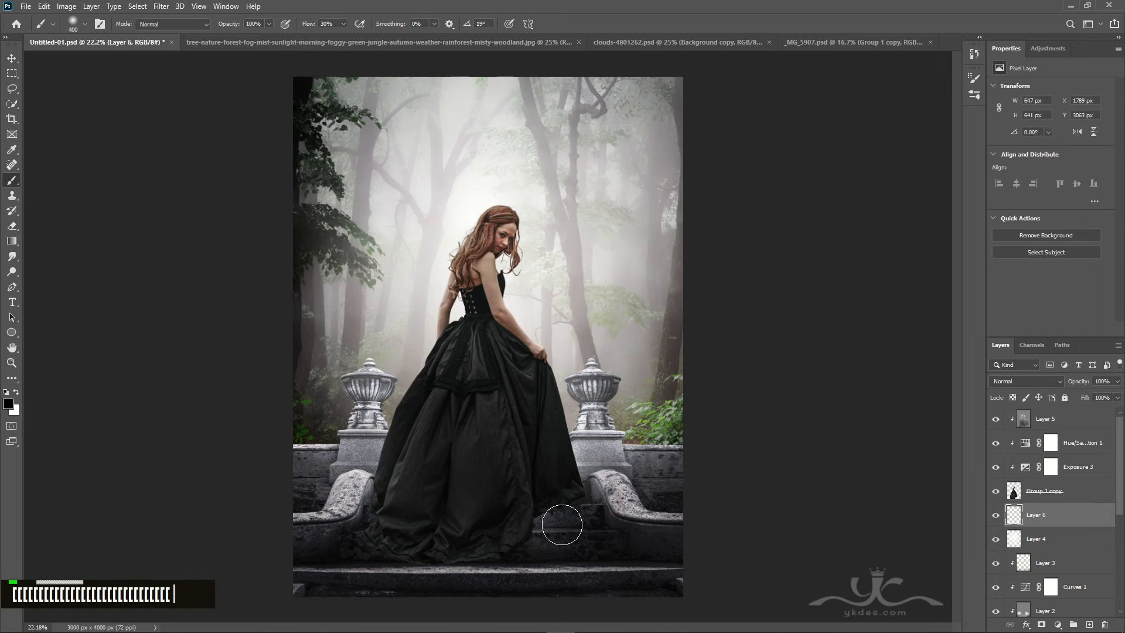
key("bracketleft")
double_click(551, 521)
key("bracketright")
left_click(512, 549)
left_click(488, 549)
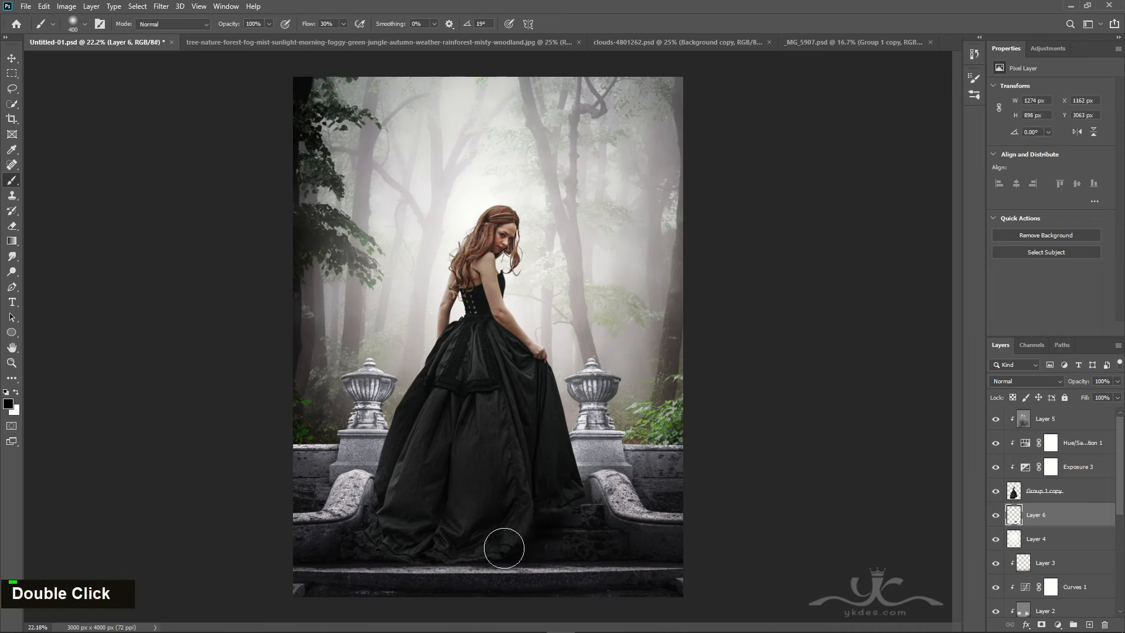
left_click_drag(504, 548, 377, 547)
Deepen the shadow along the hem with a 250 px brush, and darken the steps below it at 400 px
key("bracketleft")
key("bracketleft")
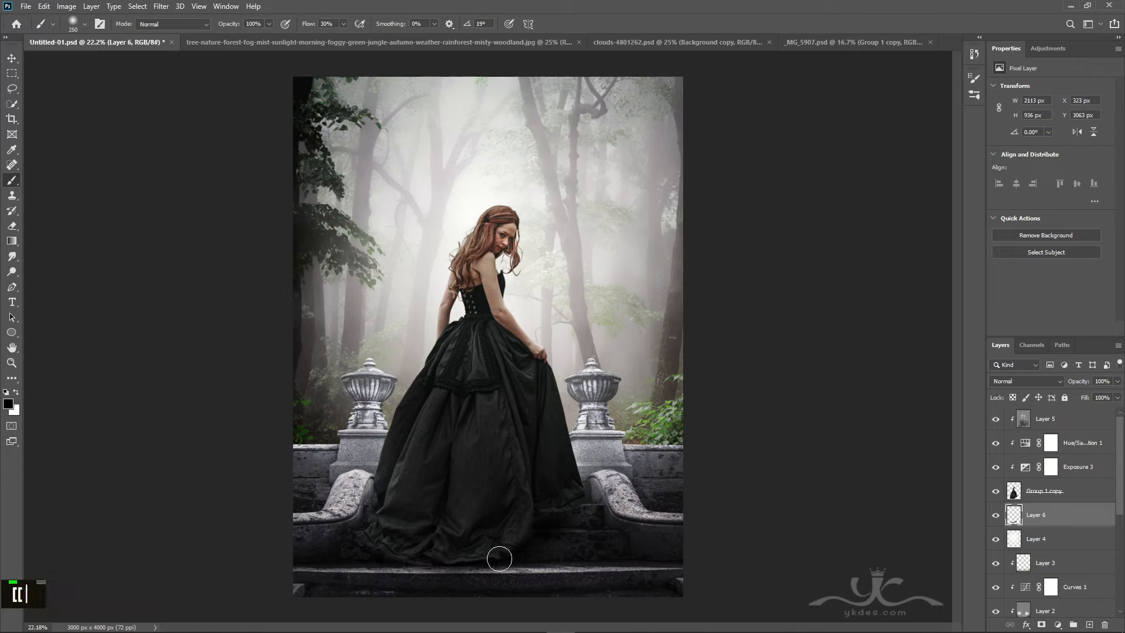
mouse_move(499, 559)
left_mouse_down()
mouse_move(371, 557)
mouse_move(515, 557)
mouse_move(417, 574)
mouse_move(415, 594)
mouse_move(578, 596)
mouse_move(577, 511)
left_mouse_up()
key("bracketright")
key("bracketright")
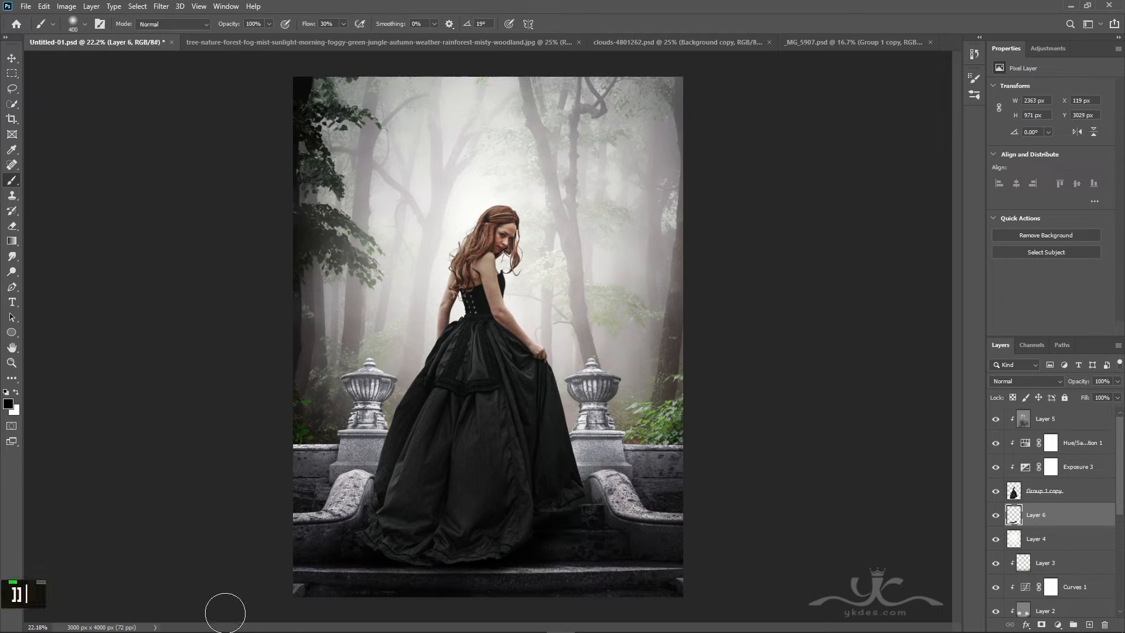
mouse_move(403, 562)
left_mouse_down()
mouse_move(376, 547)
mouse_move(329, 563)
mouse_move(322, 554)
mouse_move(381, 532)
mouse_move(395, 550)
mouse_move(344, 533)
mouse_move(222, 588)
mouse_move(435, 571)
mouse_move(426, 583)
left_mouse_up()
Add a new layer clipped to the woman, darken the lower edge of the dress with black and reduce that layer's opacity
left_click(1084, 495)
left_click(1088, 624)
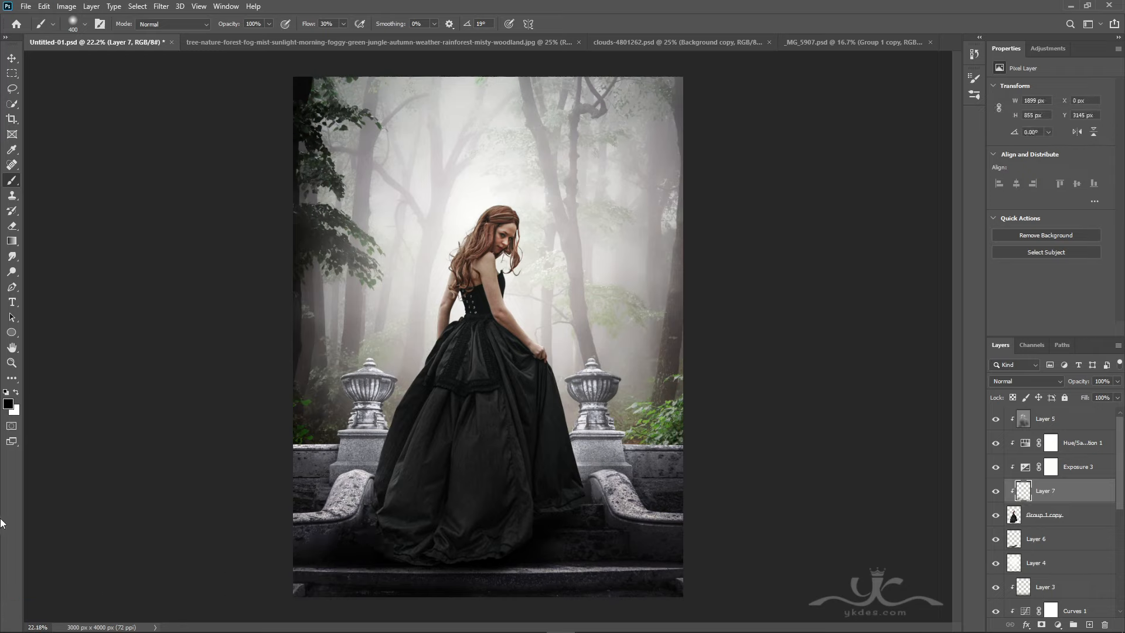
left_click_drag(549, 514, 735, 566)
left_click(1119, 382)
left_click_drag(1117, 398, 1101, 398)
Set the opacity of the stair shadow layer, Layer 6, to 82% and switch to the Move tool
left_click(1075, 540)
left_click(1117, 382)
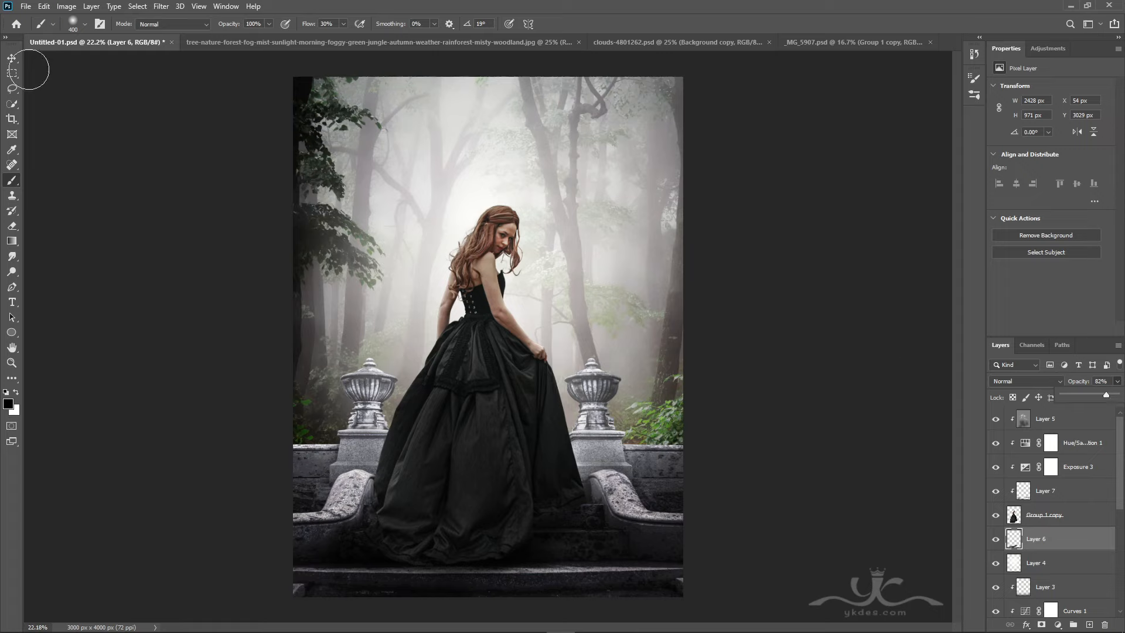
left_click(12, 58)
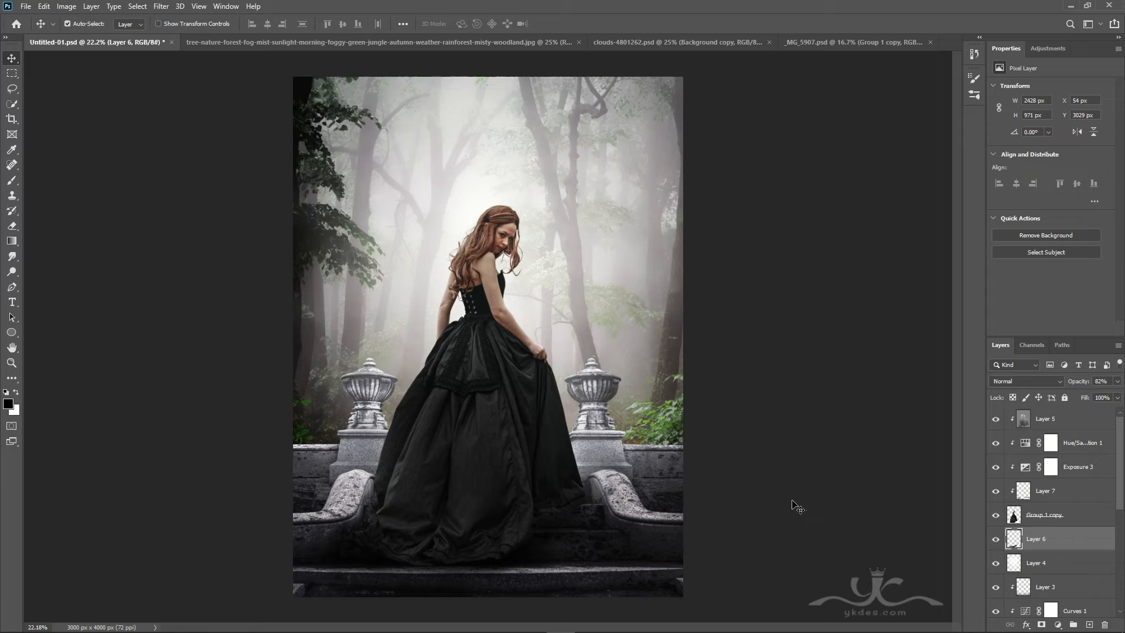
Add a clipped Exposure adjustment above Layer 3 with Exposure -0.59 and Gamma Correction 0.88, and compare with it hidden
scroll(1091, 544, "down", 6)
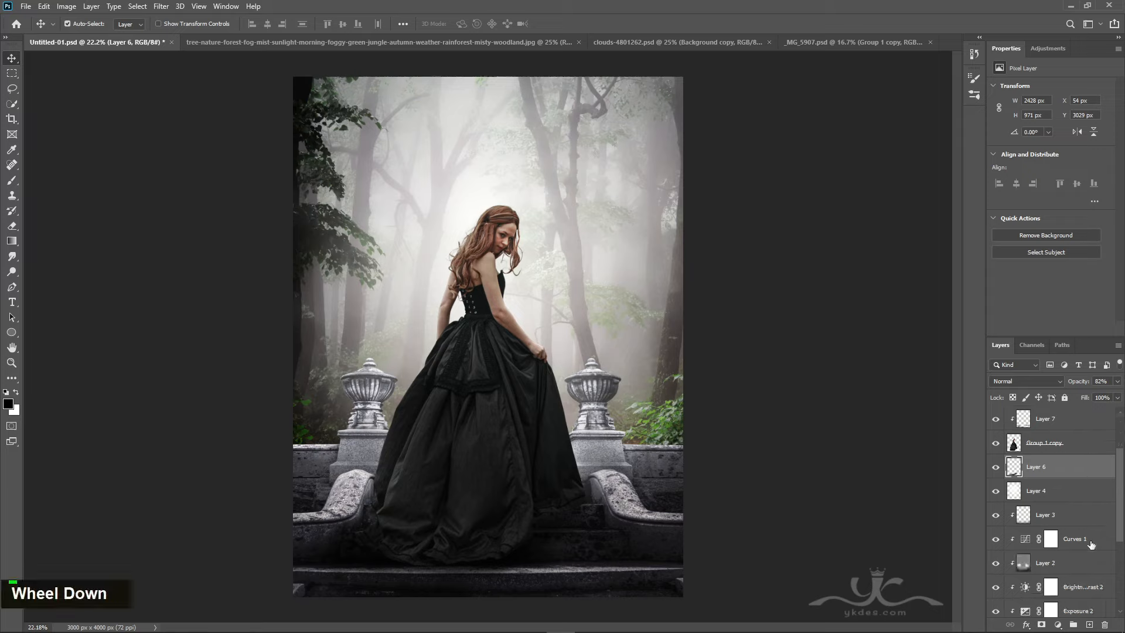
scroll(1084, 518, "up", 1)
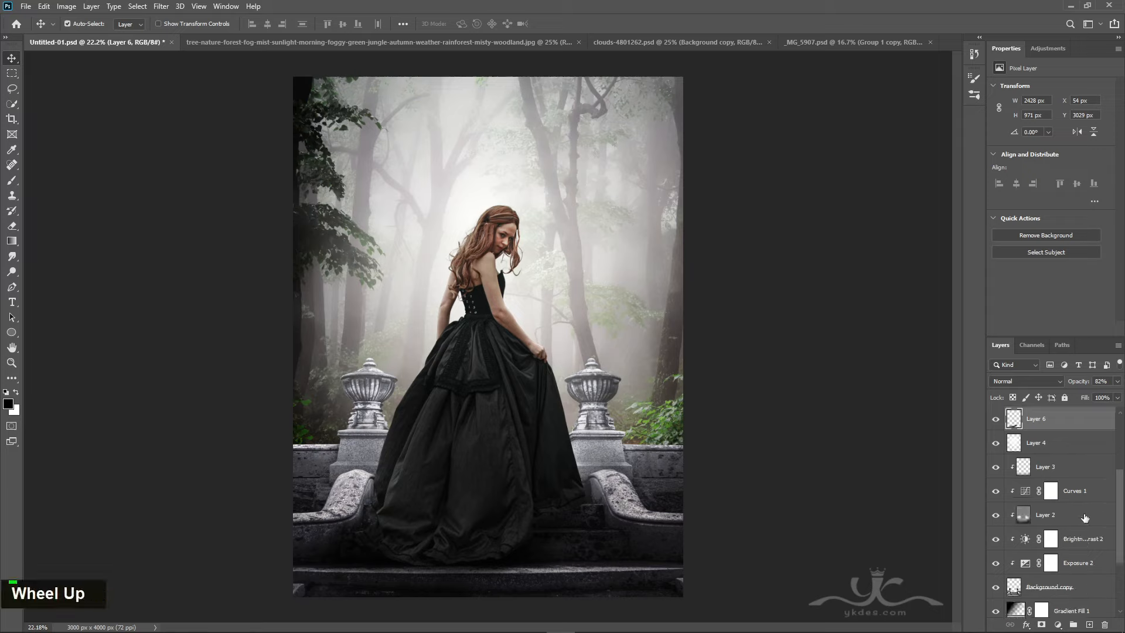
left_click(1093, 546)
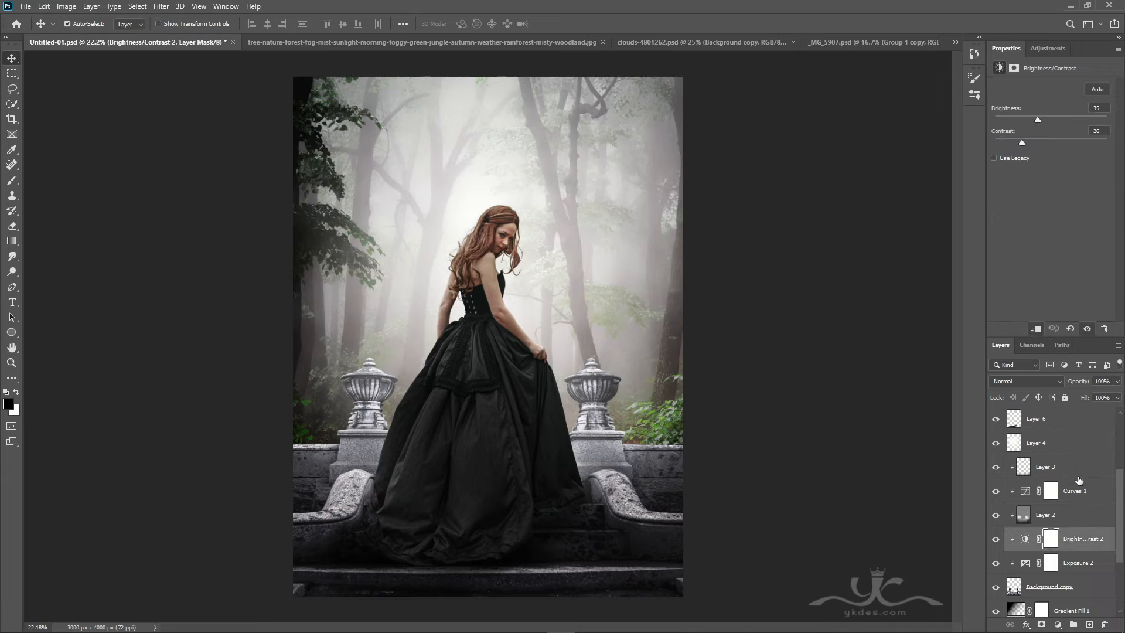
left_click(1078, 475)
left_click(1058, 624)
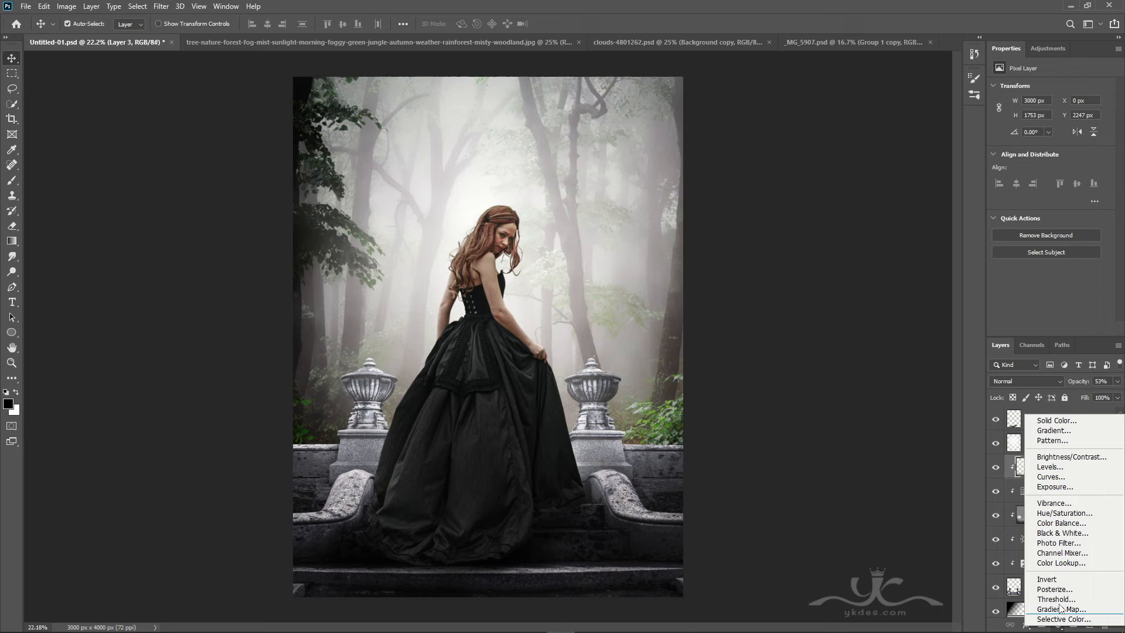
left_click(1063, 487)
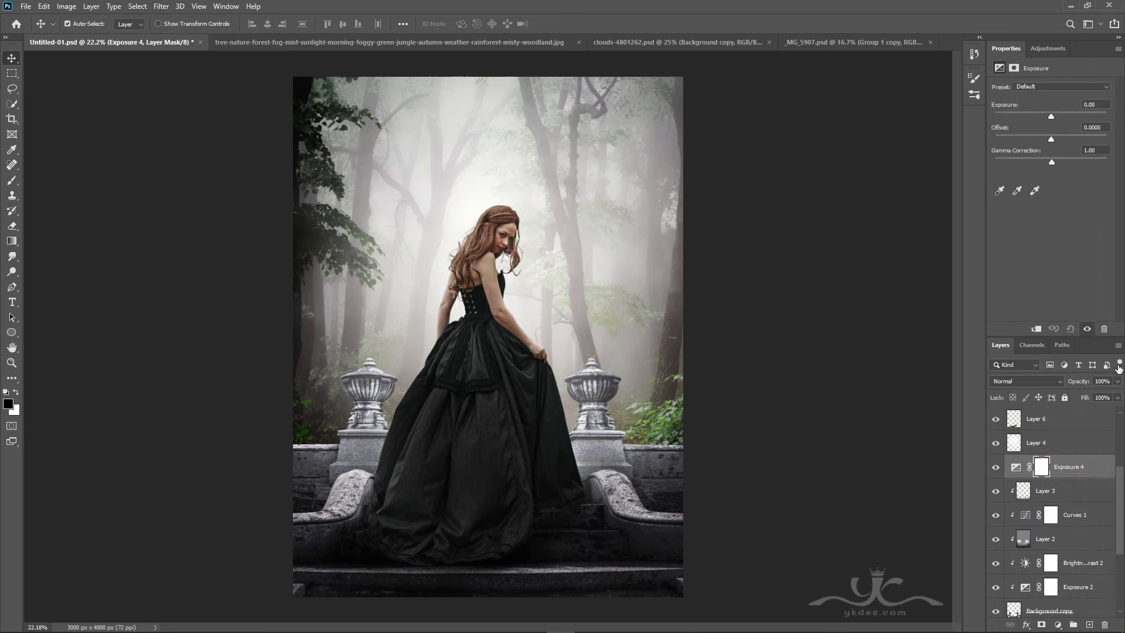
left_click(1036, 329)
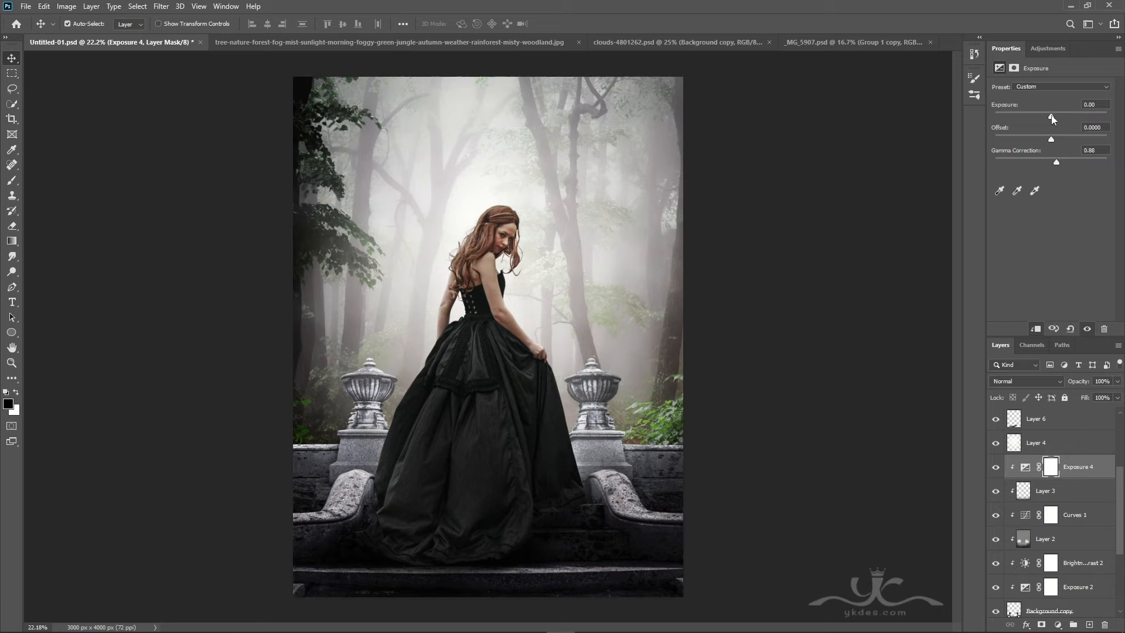
left_click_drag(1051, 117, 1047, 119)
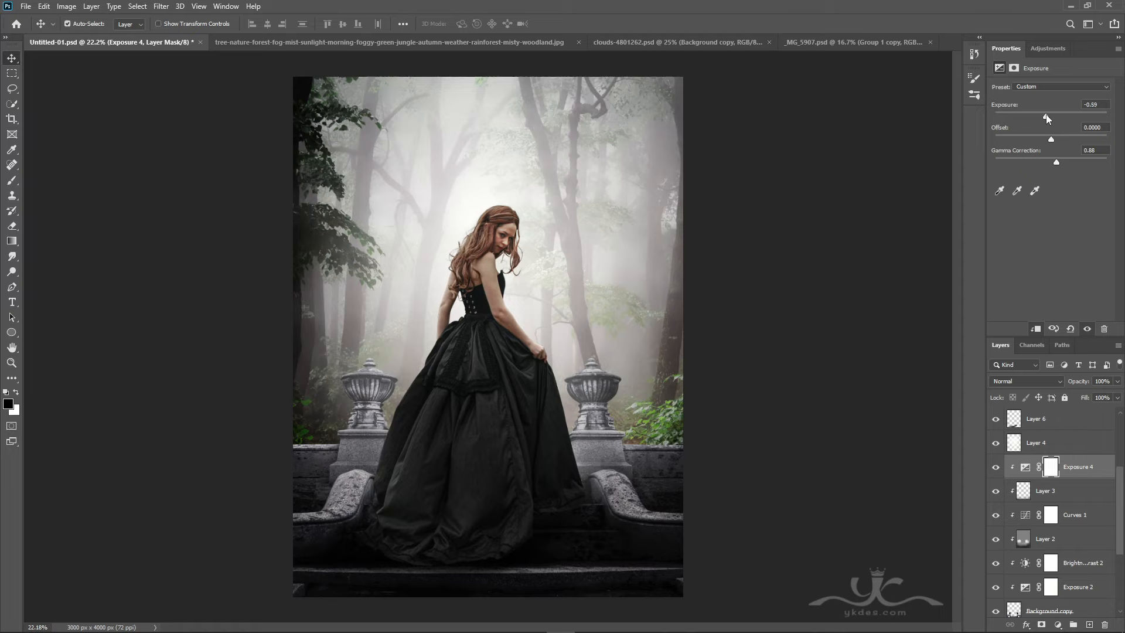
left_click(995, 467)
left_click(996, 467)
left_click(995, 468)
left_click(996, 467)
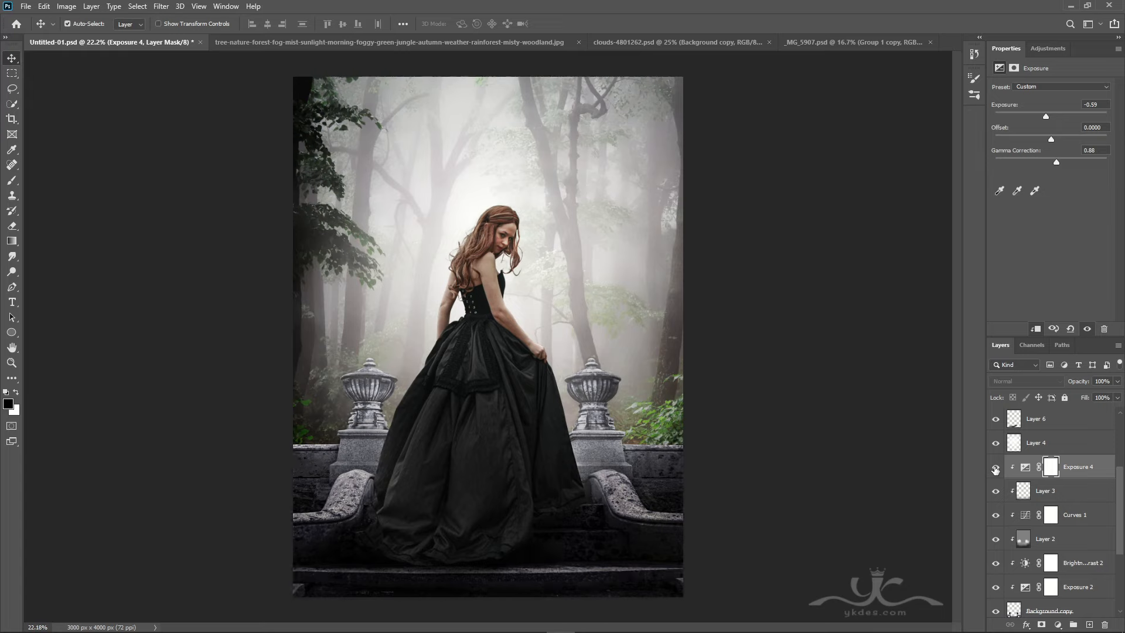
Paint black on the Exposure 4 mask over both stone urns with the 400 px brush at 30% flow
left_click(1051, 468)
left_click(12, 181)
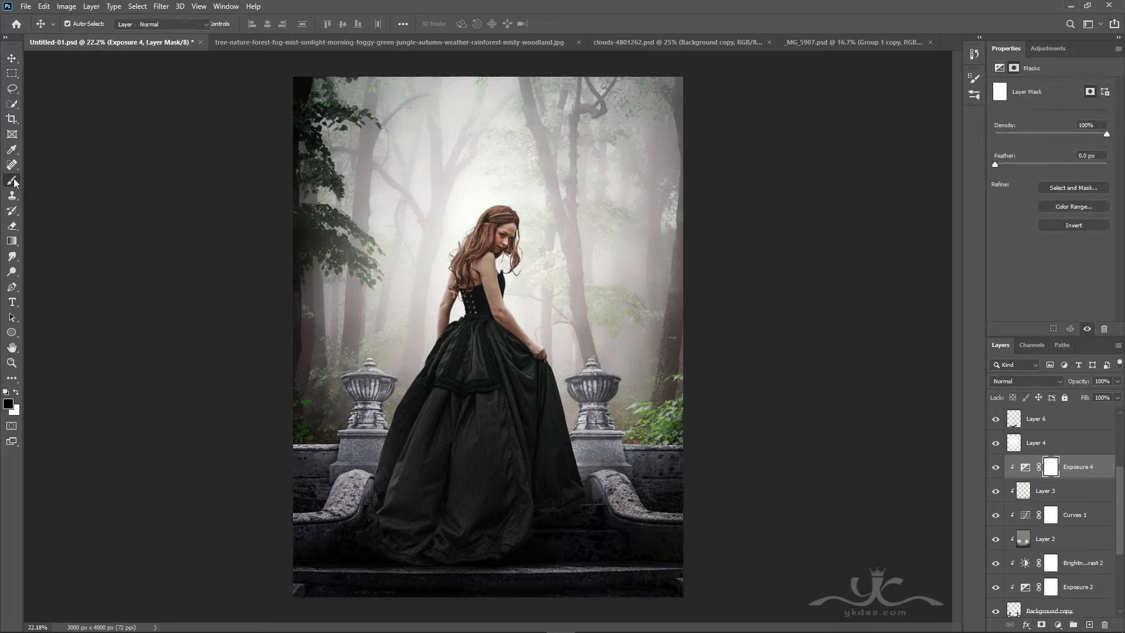
double_click(364, 374)
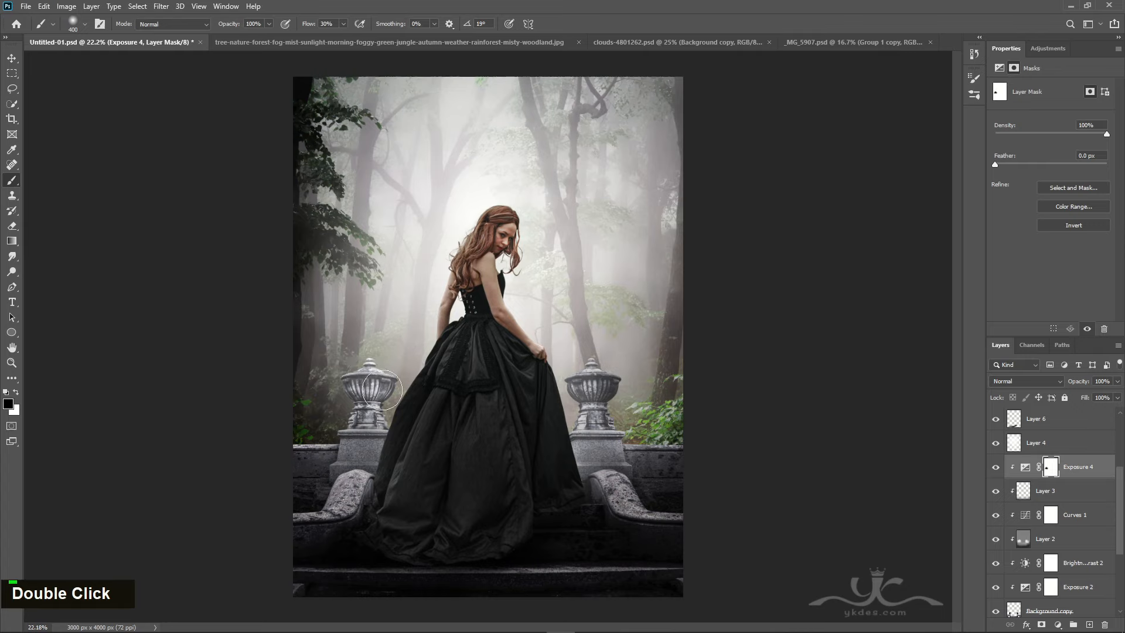
double_click(593, 387)
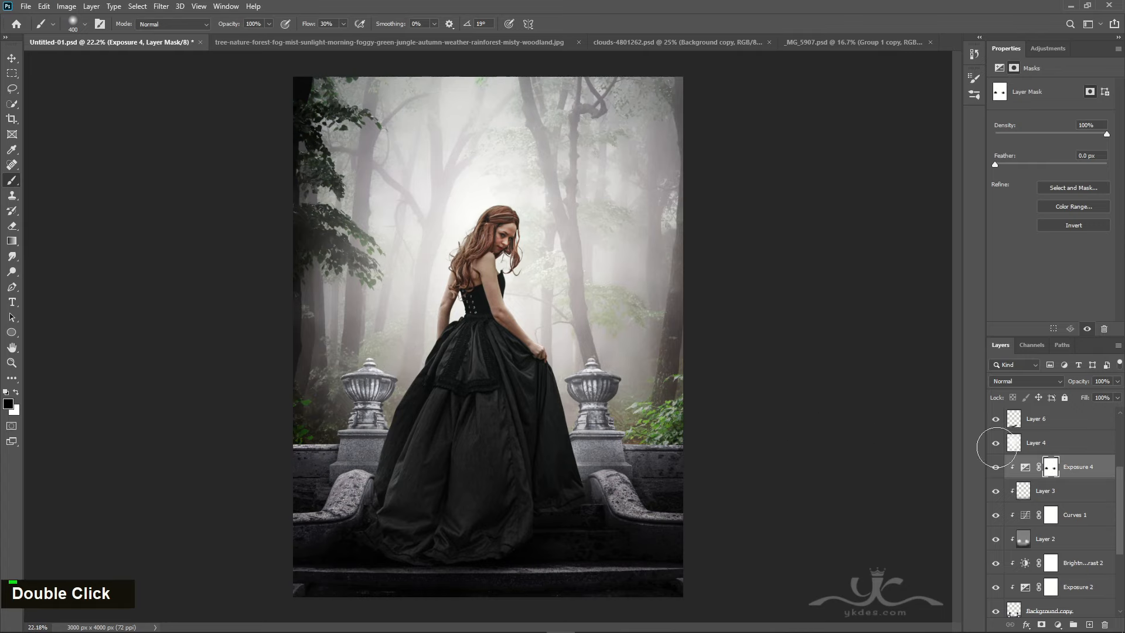
Add a new layer clipped above Exposure 4 and darken both outer ends of the stone wall with a 700 px black brush
left_click(1089, 625)
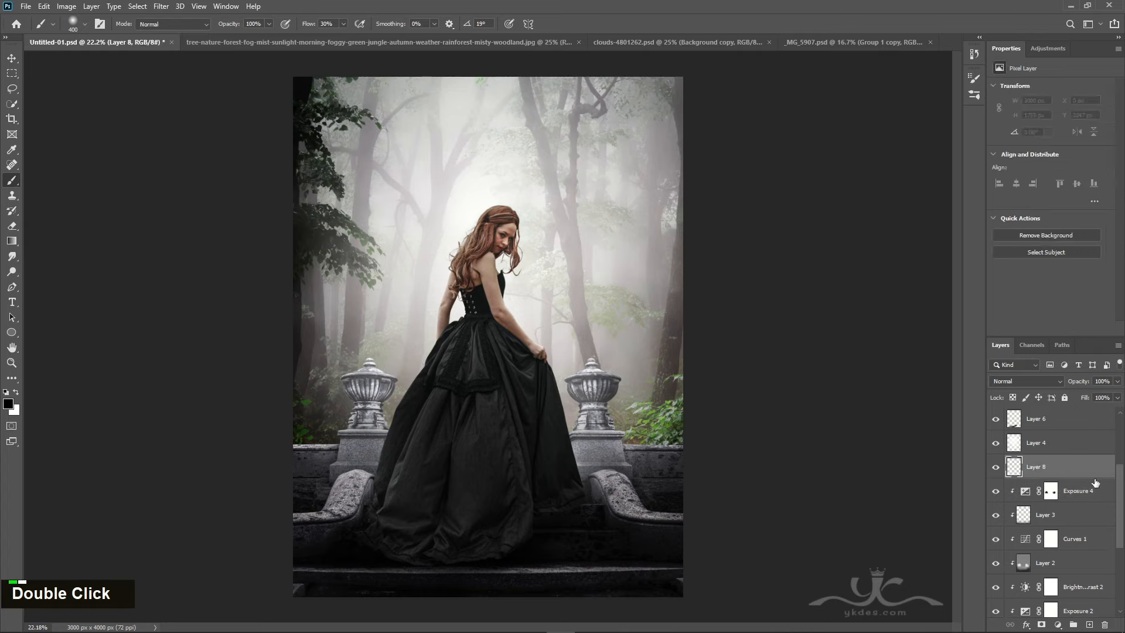
left_click(1095, 479, "alt")
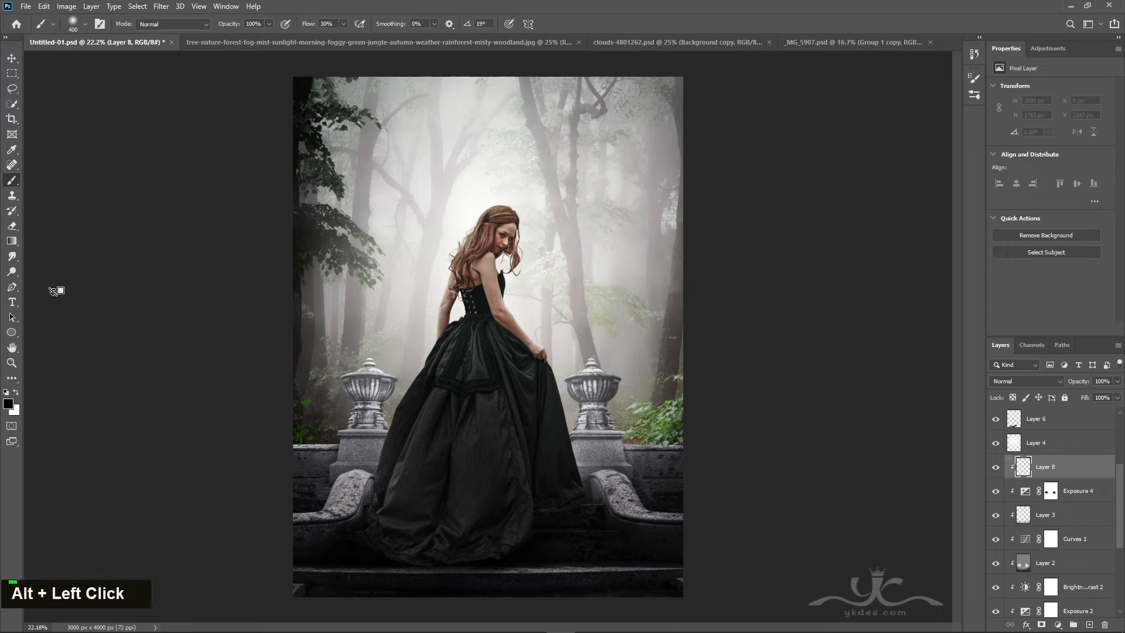
key("bracketright")
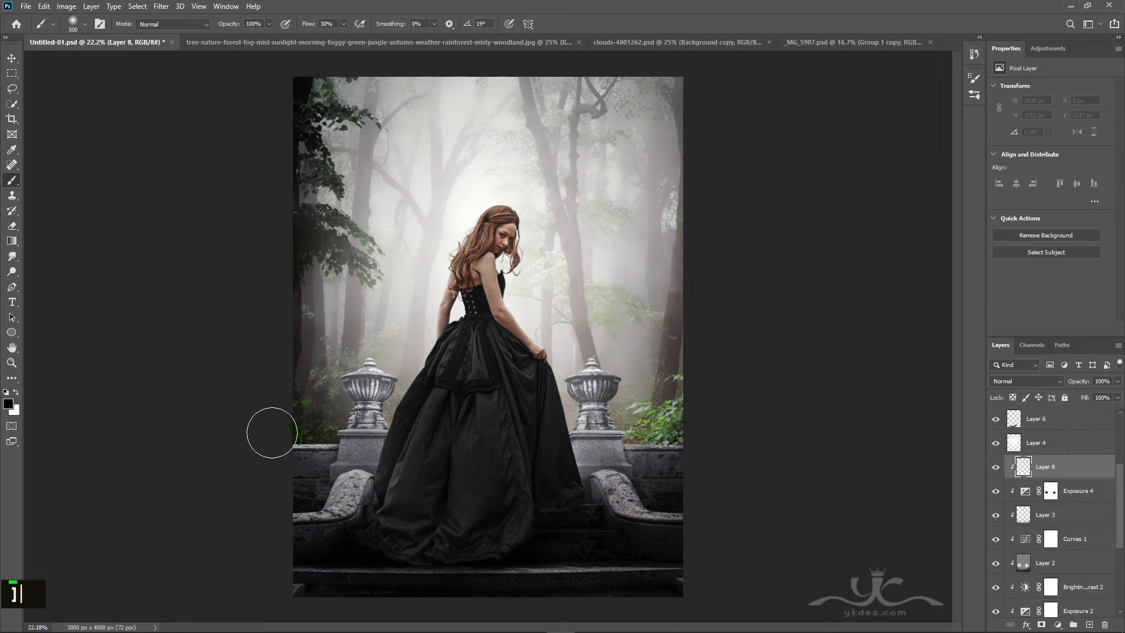
key("bracketright")
key("bracketright")
left_click(301, 437)
left_click(695, 453)
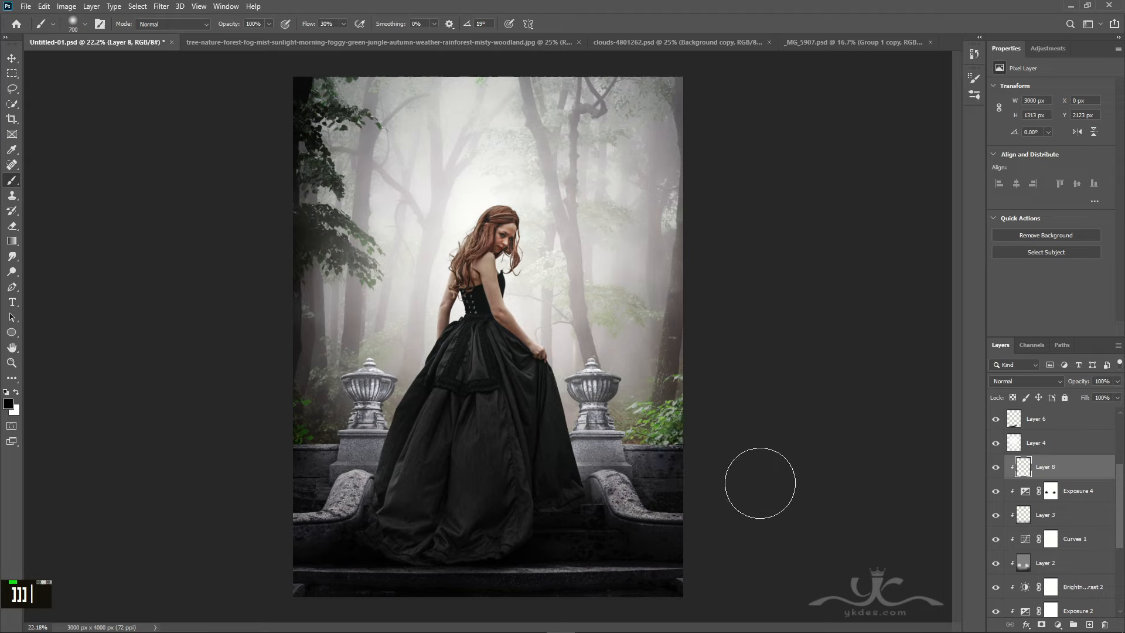
double_click(262, 452)
left_click(700, 486)
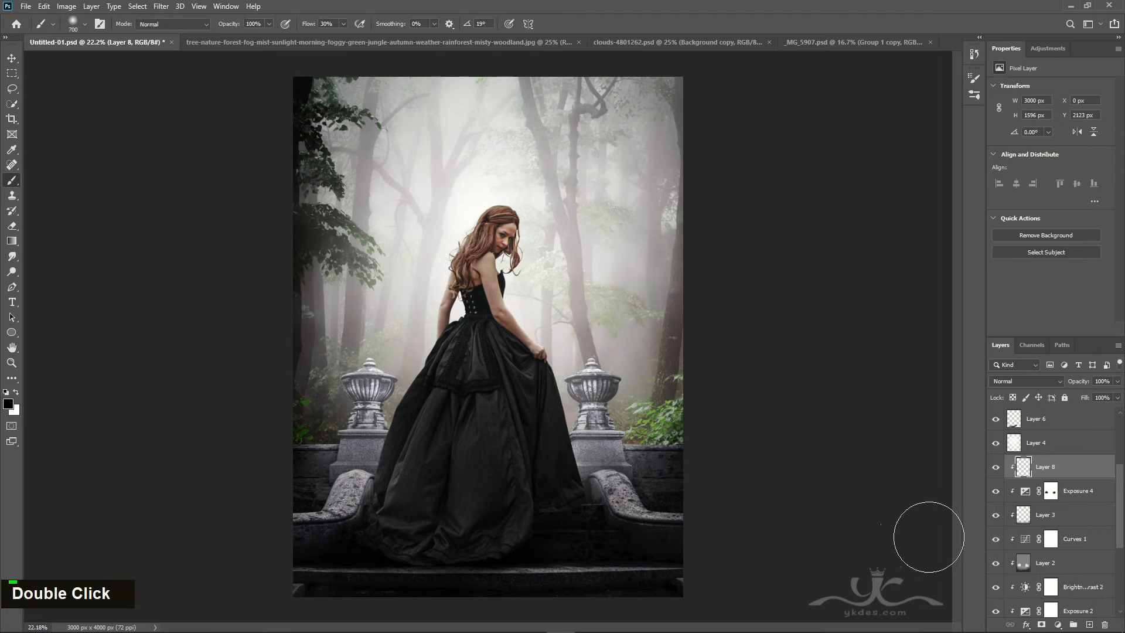
Lower the opacity of the wall shadow layer, Layer 8, to 58% and switch to the Move tool
left_click(1117, 381)
left_click_drag(1116, 397, 1106, 397)
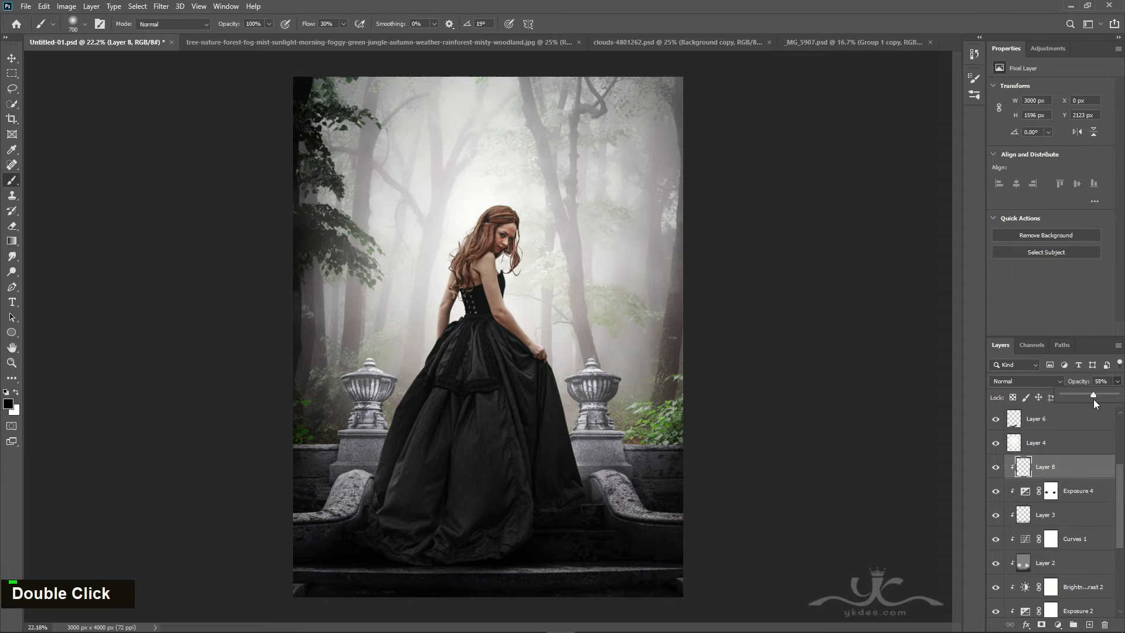
left_click(11, 58)
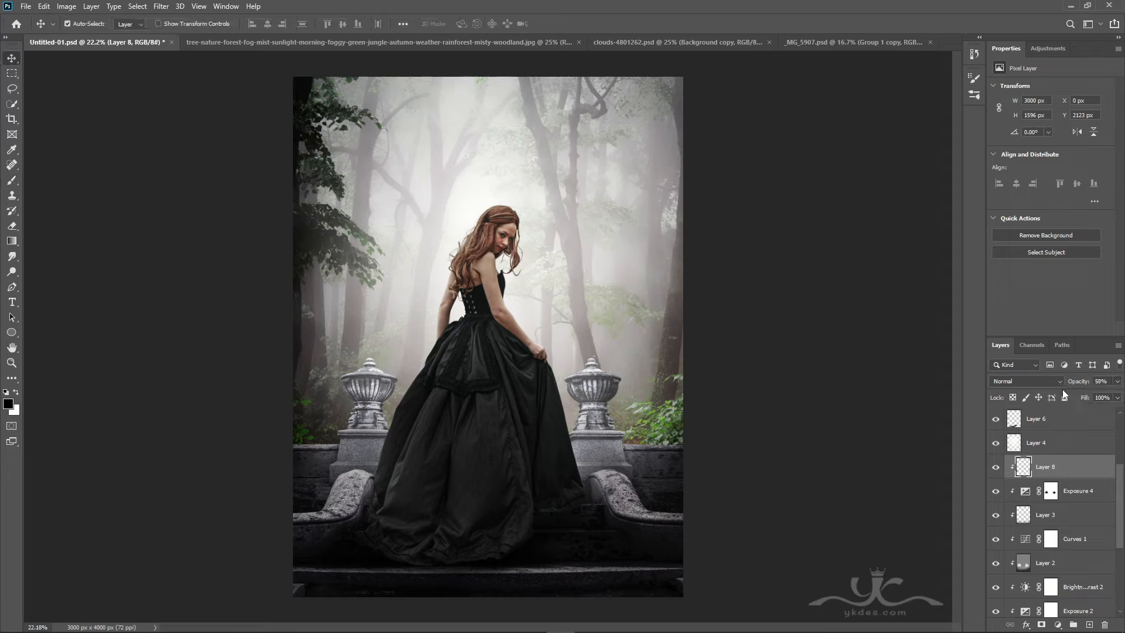
Add a reversed radial black-to-transparent Gradient Fill above Layer 6 with angle 90° and scale 374%, and lower its opacity to 45%
left_click(1076, 420)
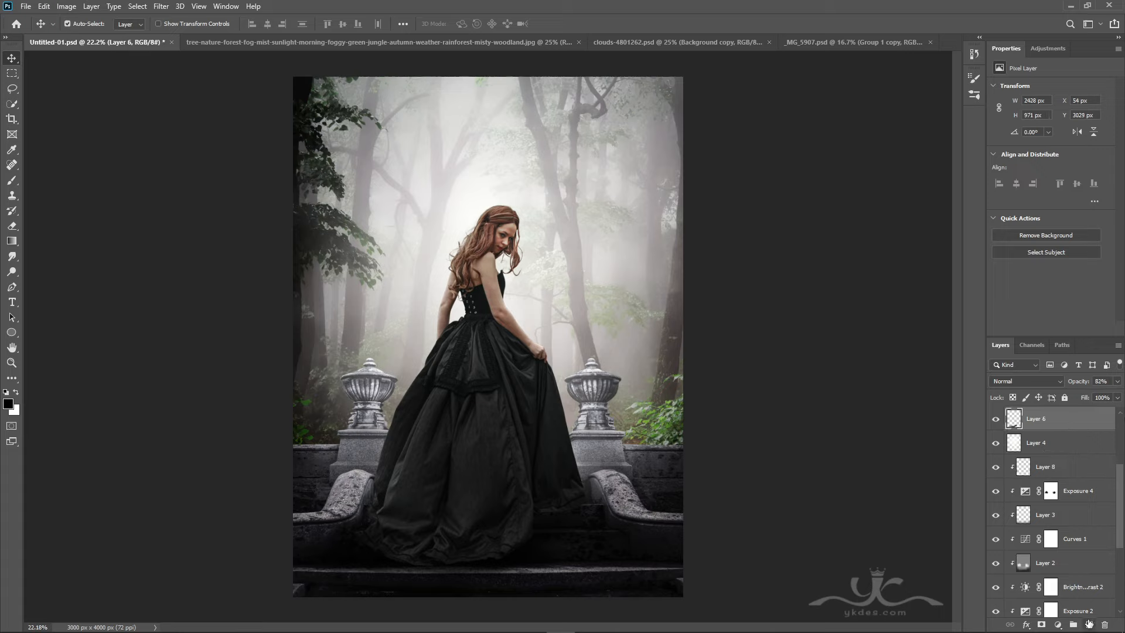
left_click(1089, 626)
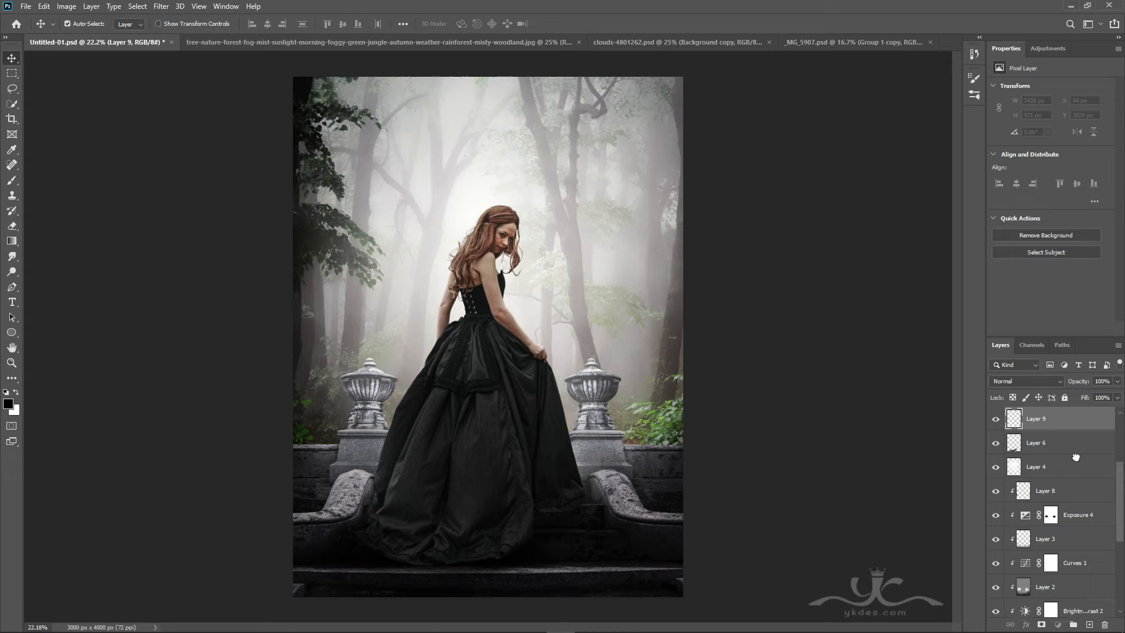
left_click(1058, 625)
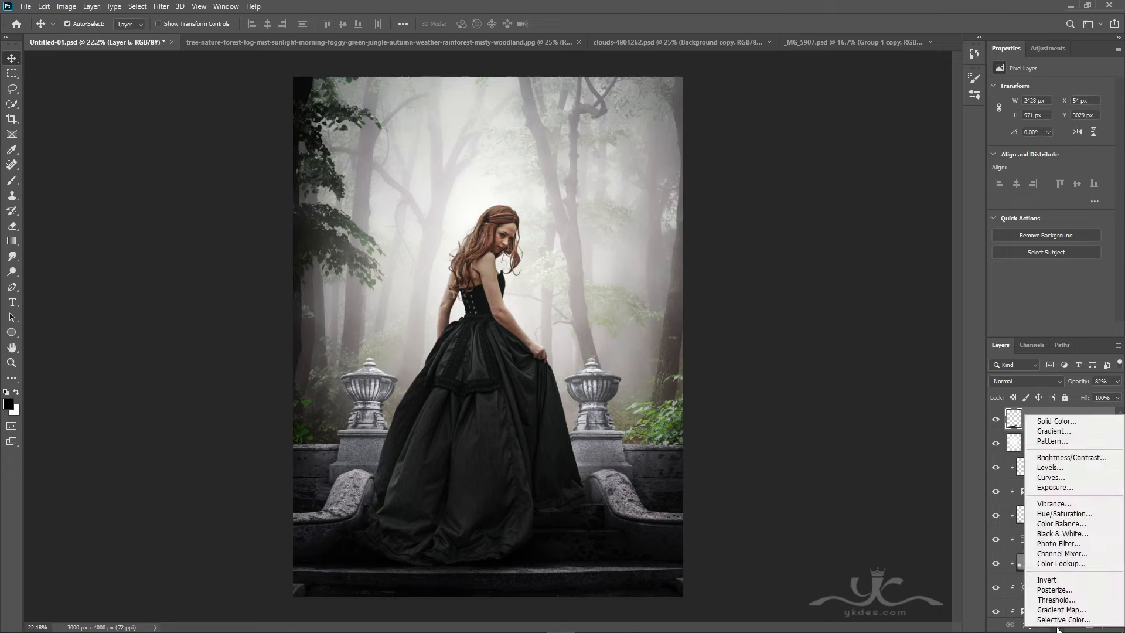
left_click(1063, 434)
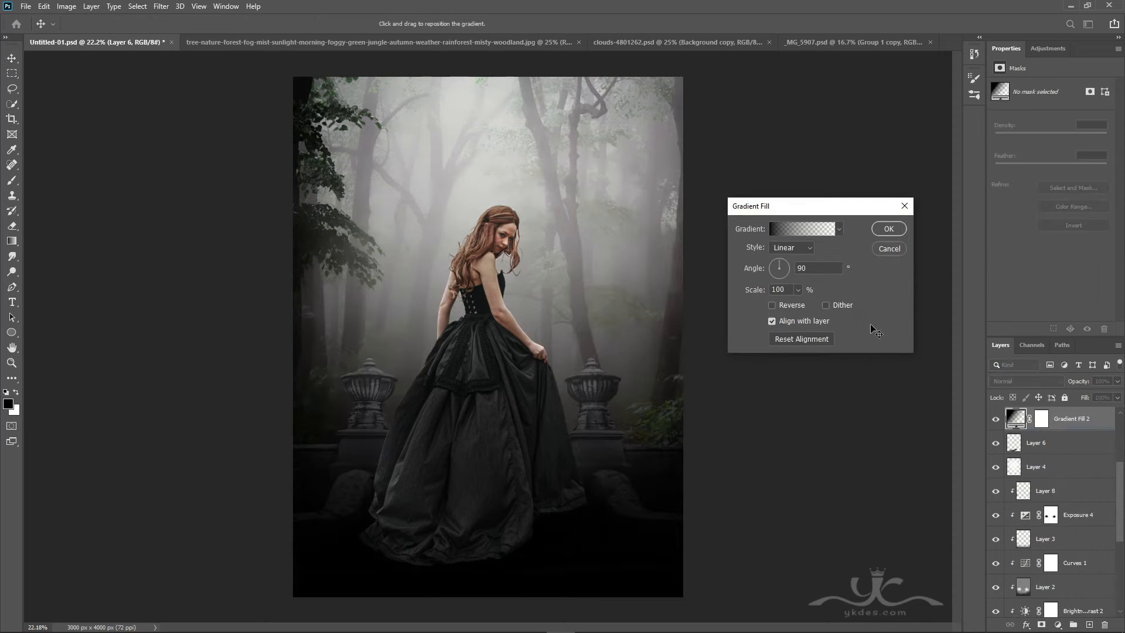
left_click(791, 248)
left_click(781, 269)
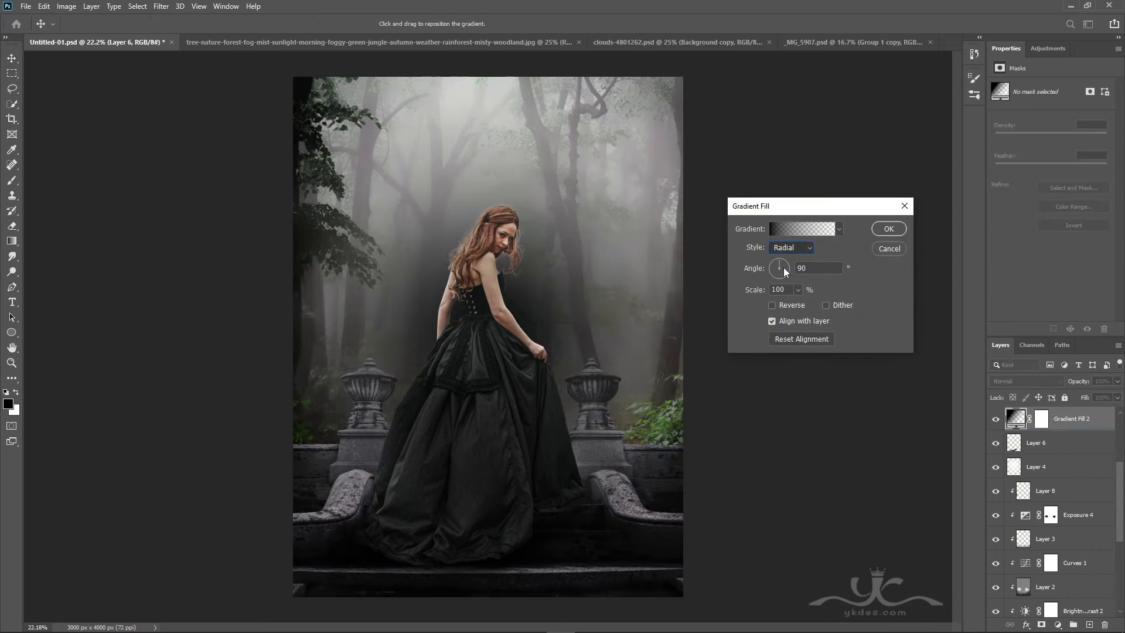
left_click(772, 305)
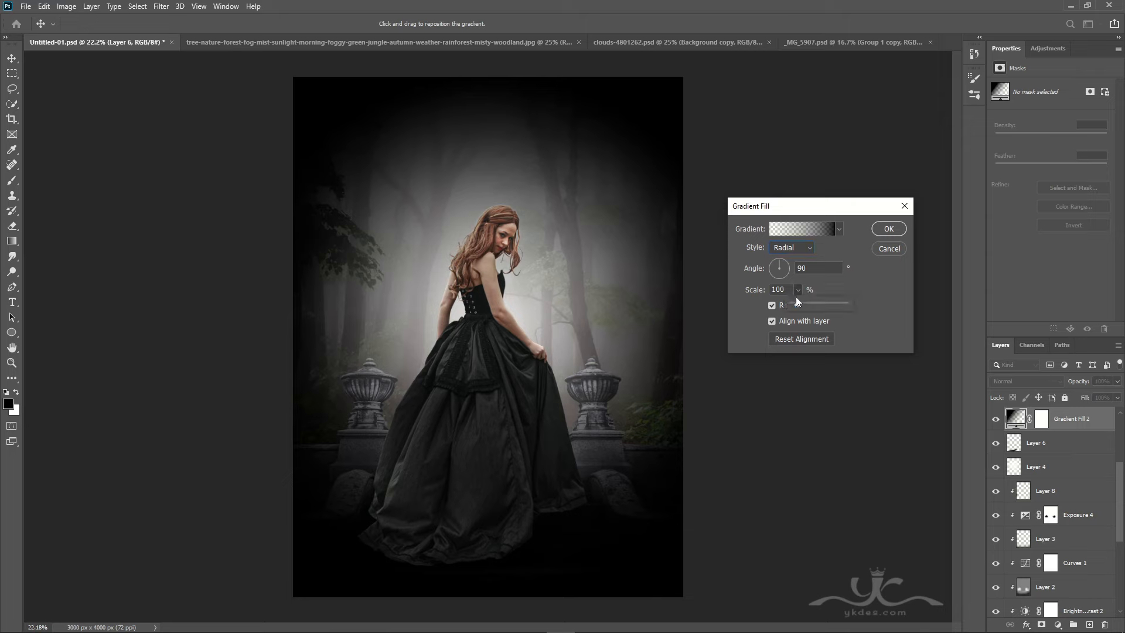
left_click_drag(807, 302, 812, 301)
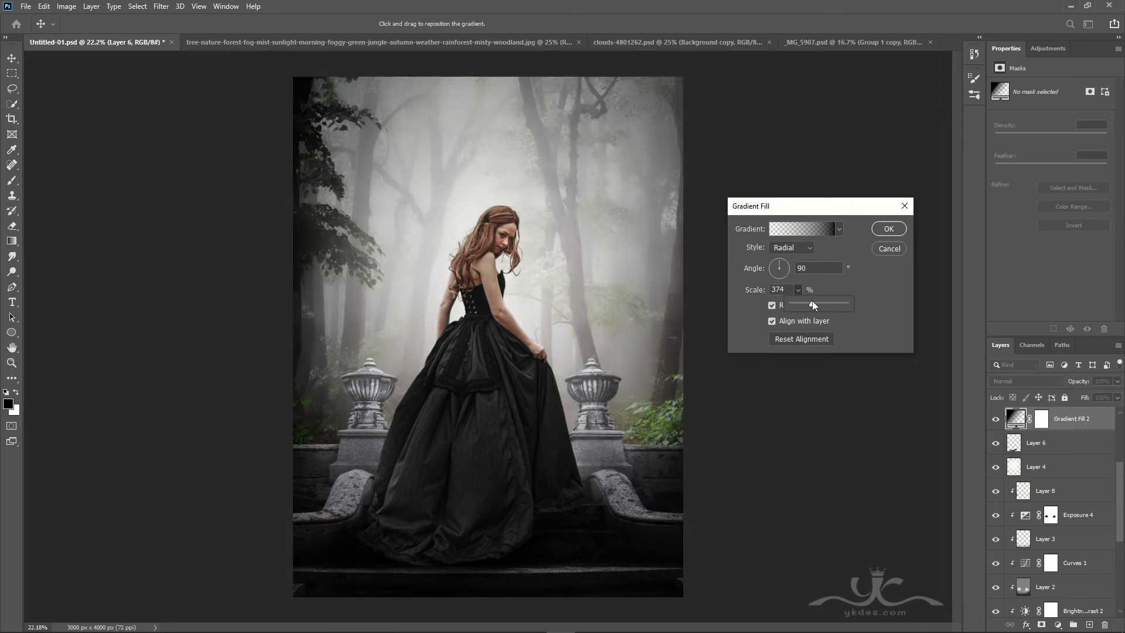
left_click(888, 229)
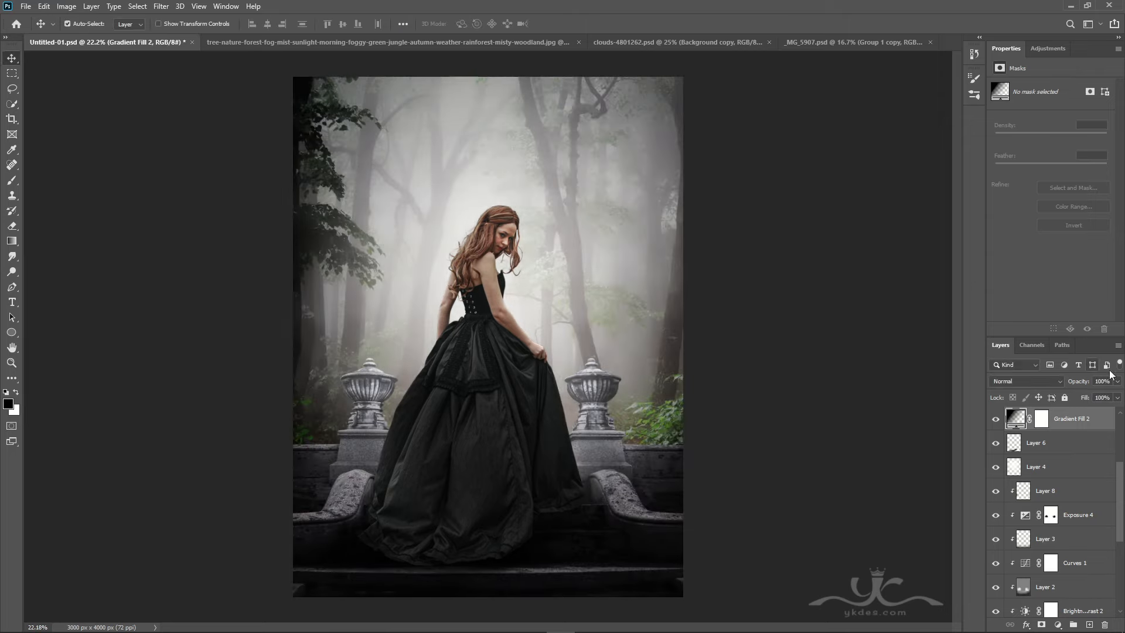
left_click(1117, 380)
left_click_drag(1117, 394, 1091, 399)
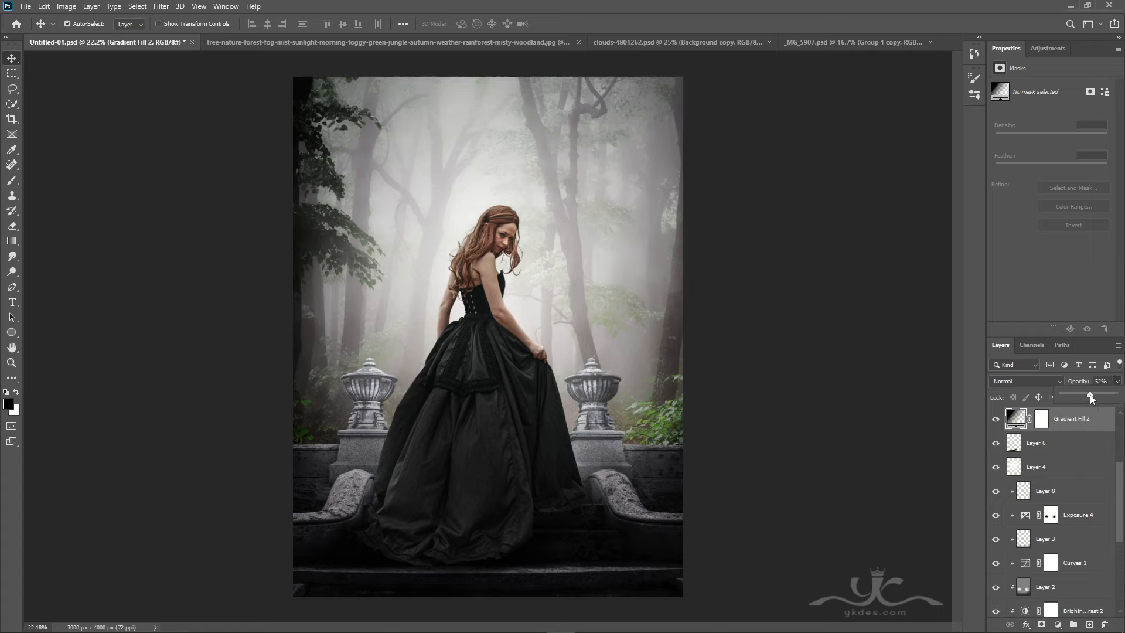
Paint black on the Gradient Fill 2 mask over the fog above the woman with the 700 px brush at 30% flow, and compare with it hidden
left_click(1041, 419)
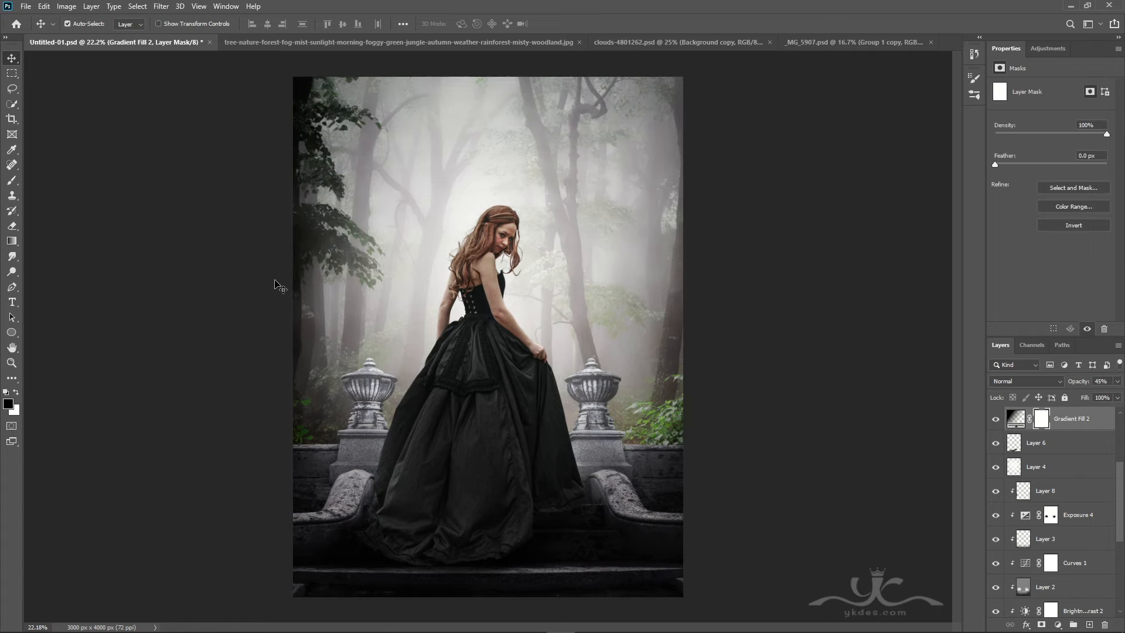
left_click(12, 180)
mouse_move(446, 122)
left_mouse_down()
mouse_move(450, 77)
mouse_move(438, 114)
left_mouse_up()
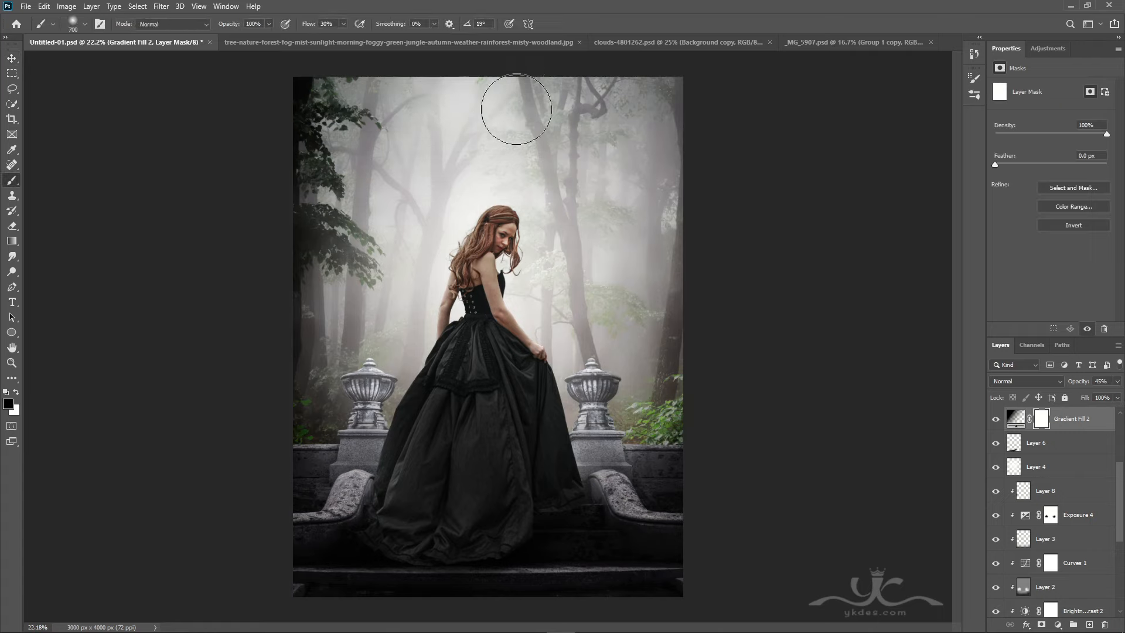
mouse_move(516, 110)
left_mouse_down()
mouse_move(538, 136)
mouse_move(557, 120)
left_mouse_up()
left_click(559, 126)
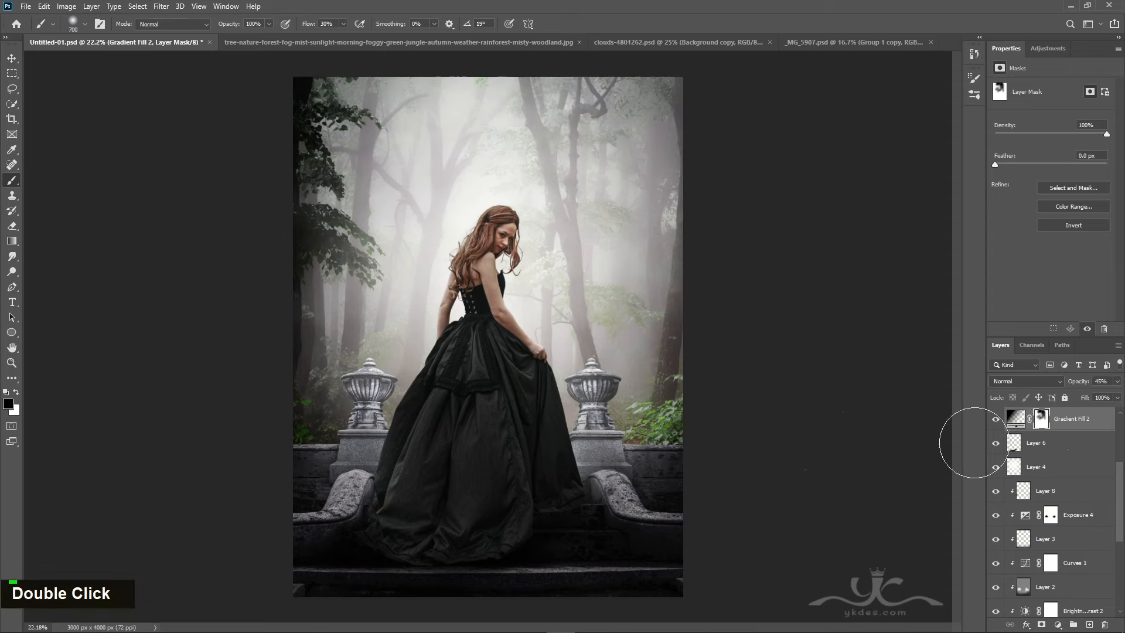
left_click(996, 418)
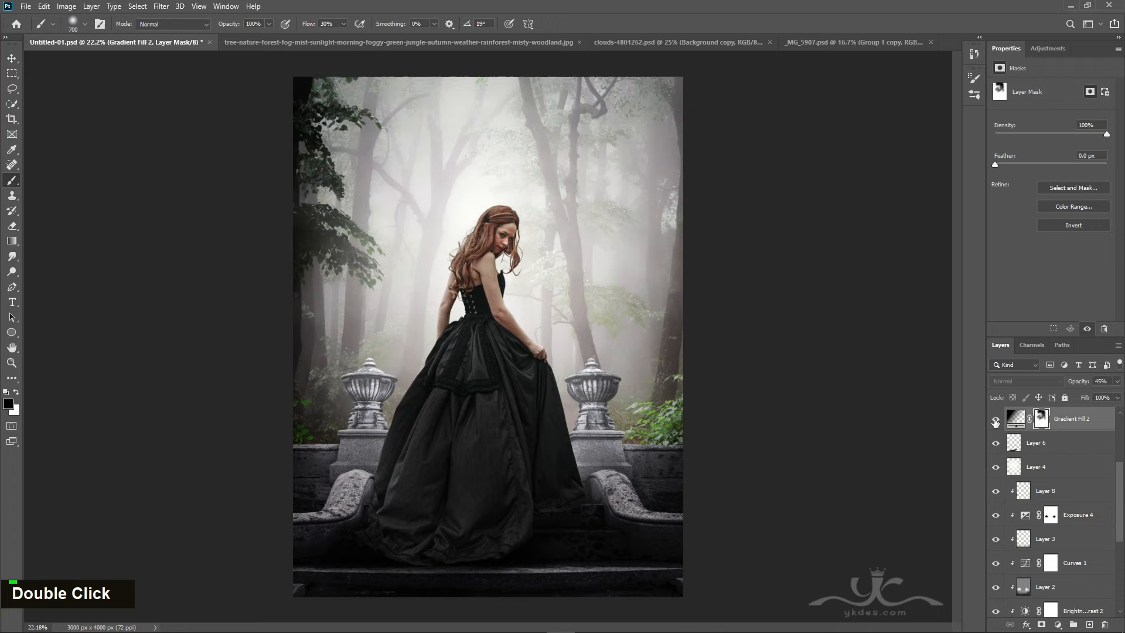
left_click(996, 418)
Move Gradient Fill 2 to the front of the layer stack and stamp all visible layers into a new layer above it
key("ctrl+shift+bracketright")
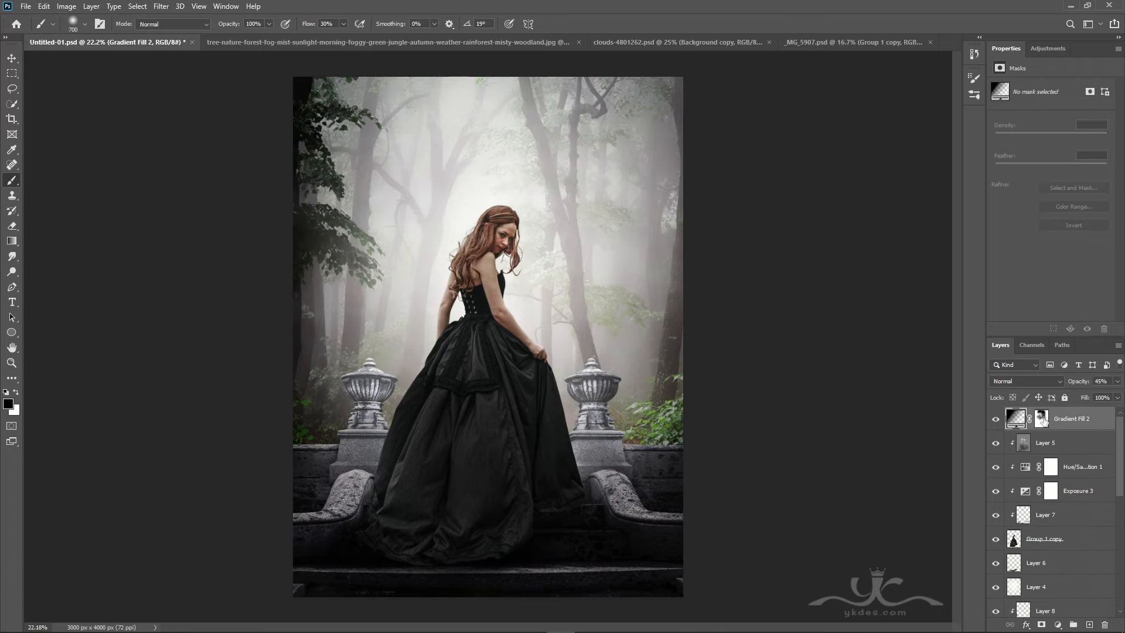
left_click(1090, 626)
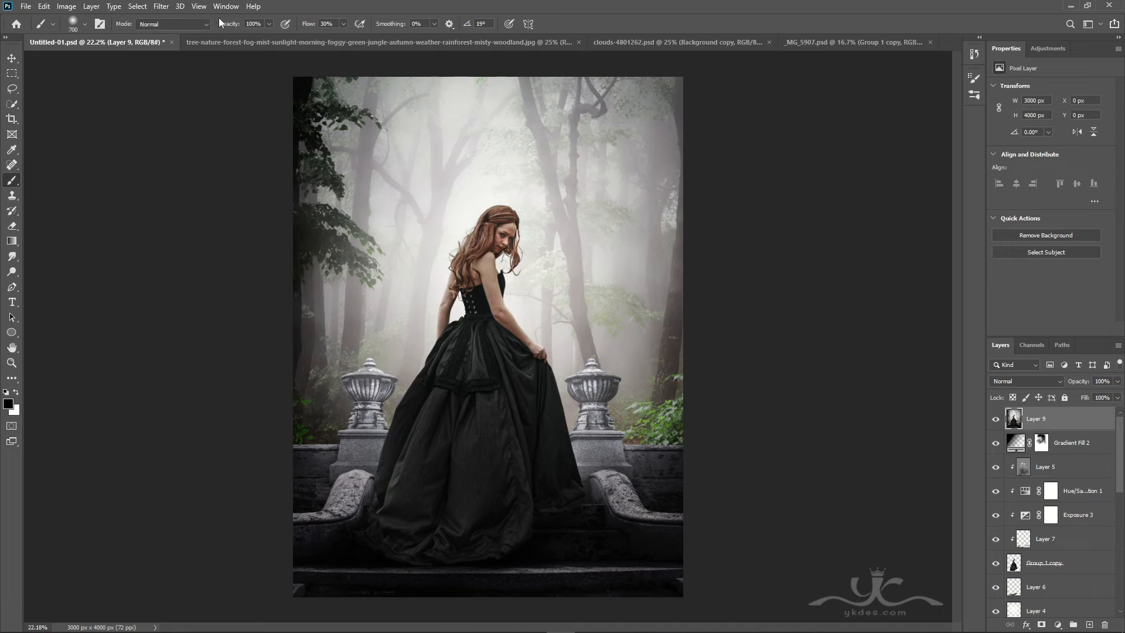
Apply the Topaz Detail 3 preset Highlight Detail Strong I to the stamped Layer 9 and lower the layer's opacity to 87%
left_click(162, 7)
mouse_move(212, 271)
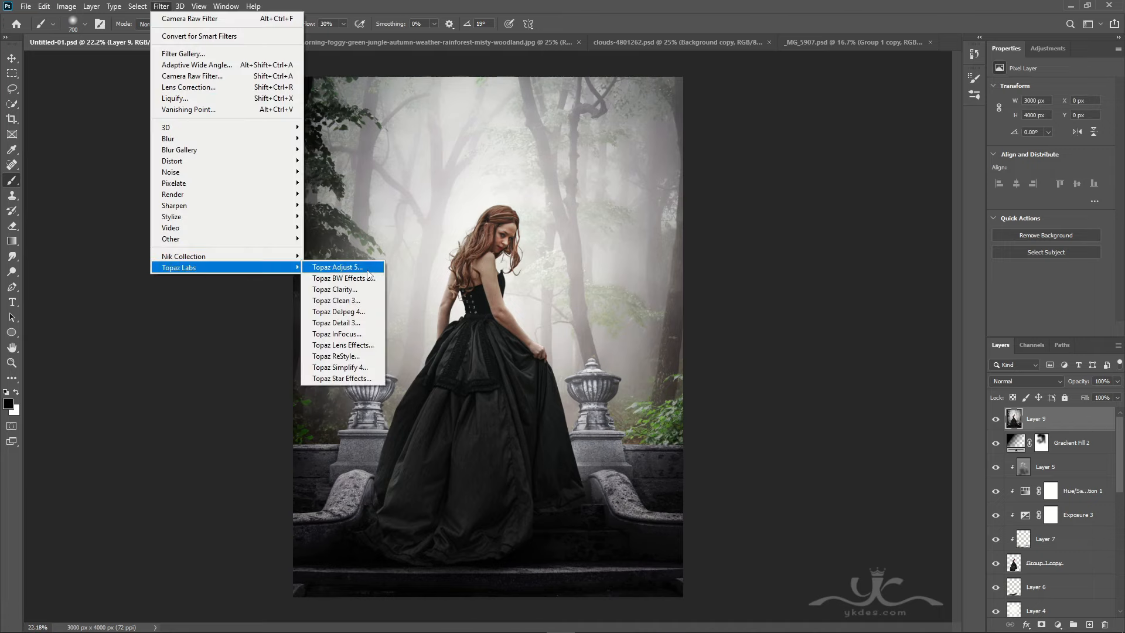
left_click(346, 323)
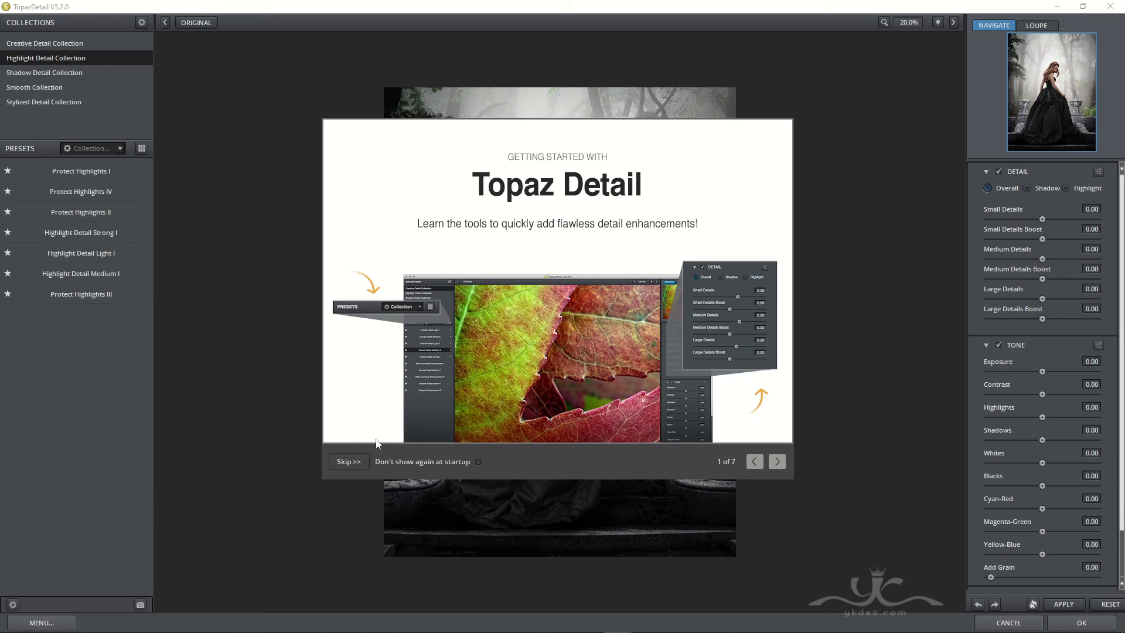
left_click(351, 444)
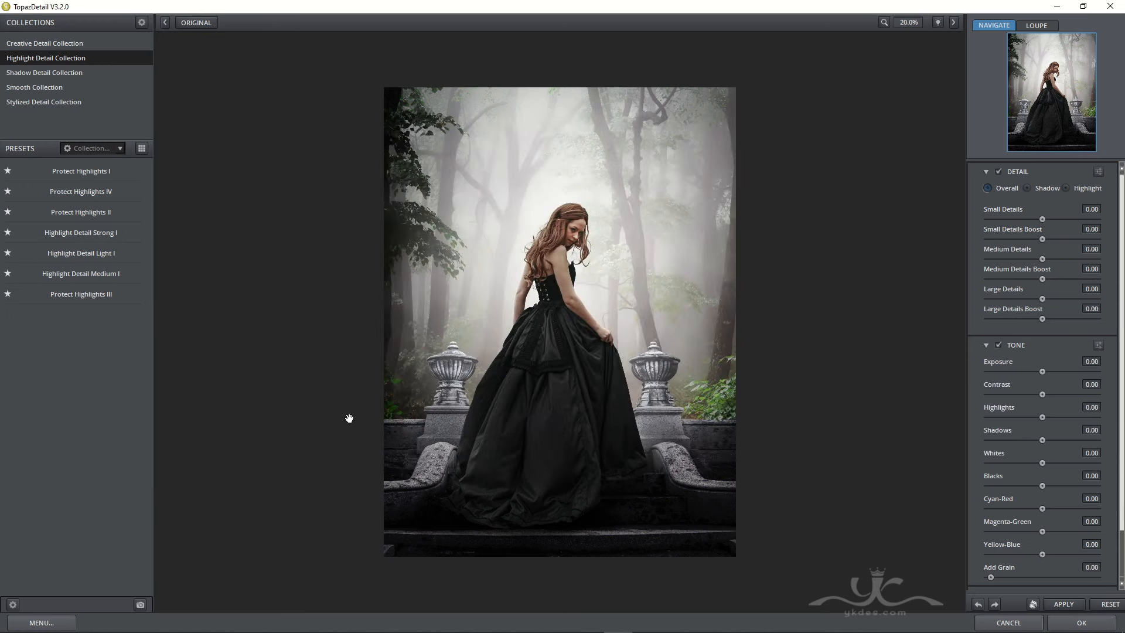
left_click(103, 233)
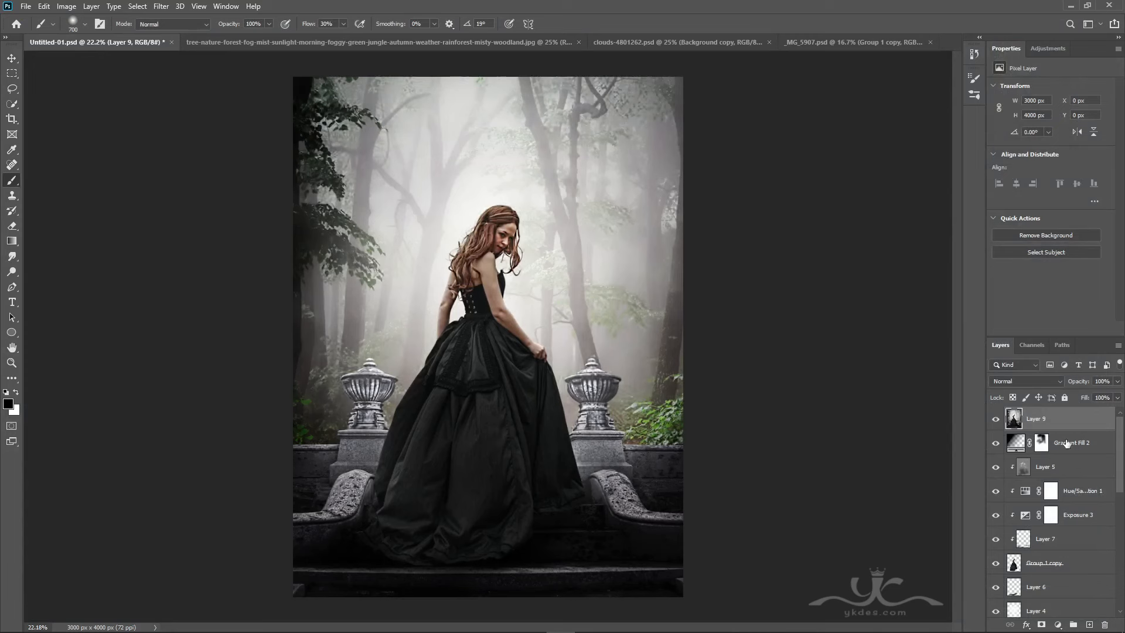
left_click(1118, 382)
left_click_drag(1116, 394, 1113, 398)
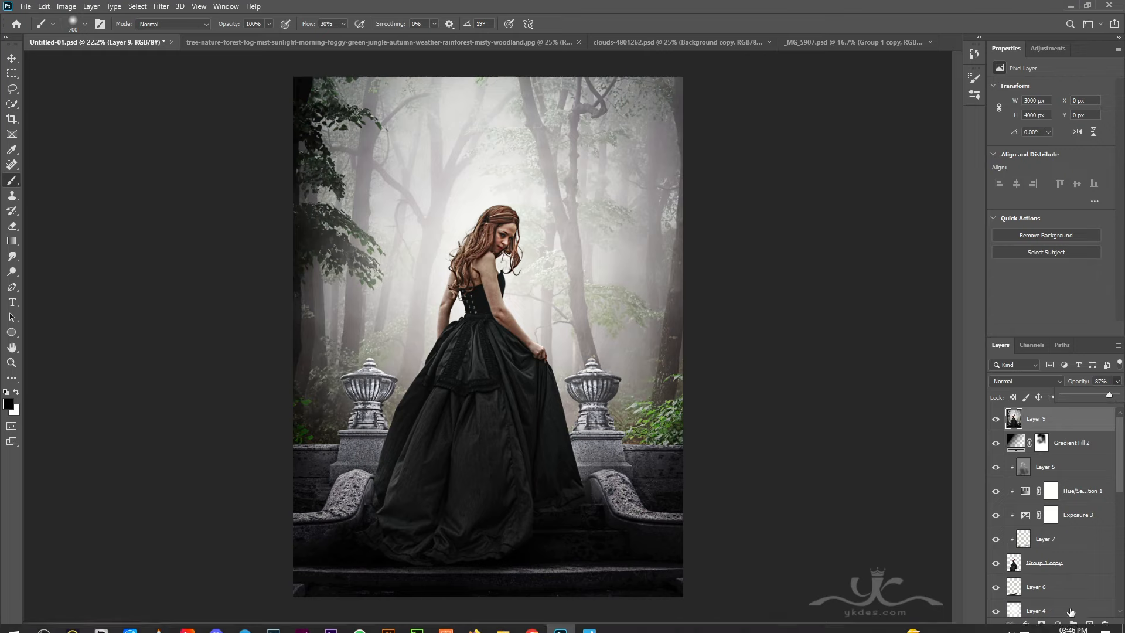
Add an Exposure adjustment above Layer 9 with Exposure +0.31 and Gamma Correction 1.00, trying a brighter gamma of 1.19 first
left_click(1058, 625)
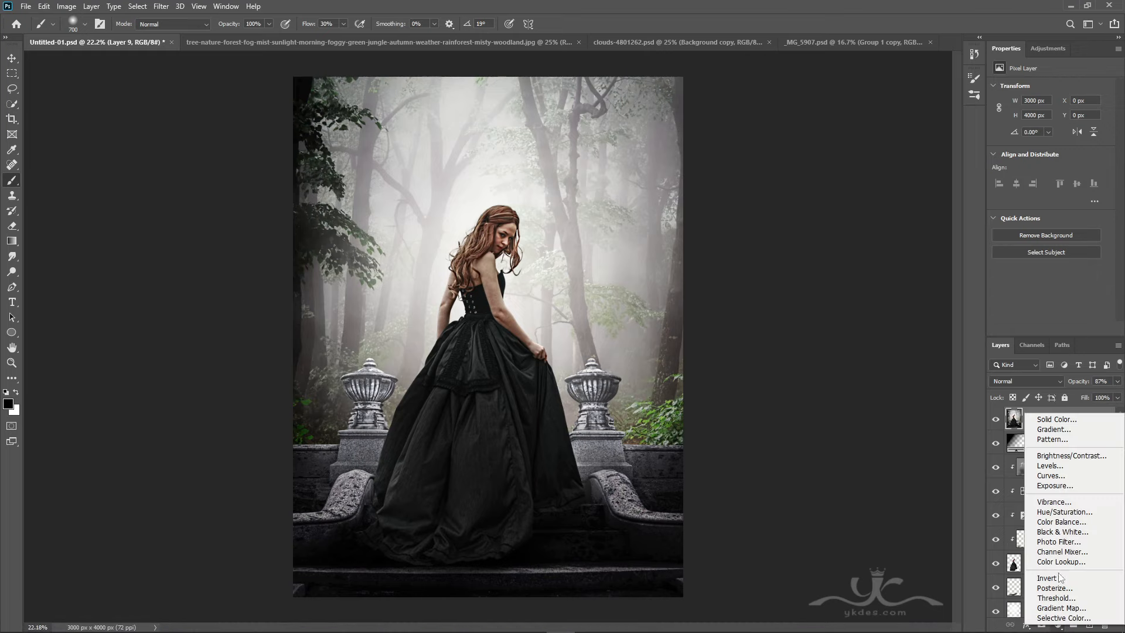
left_click(1054, 486)
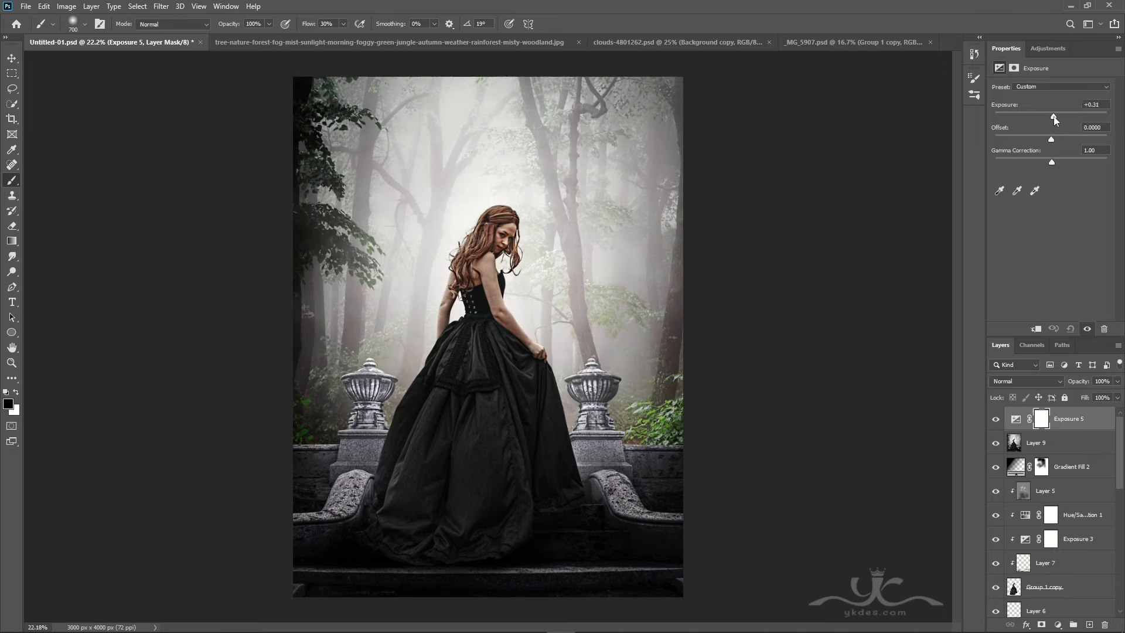
left_click_drag(1054, 116, 1054, 116)
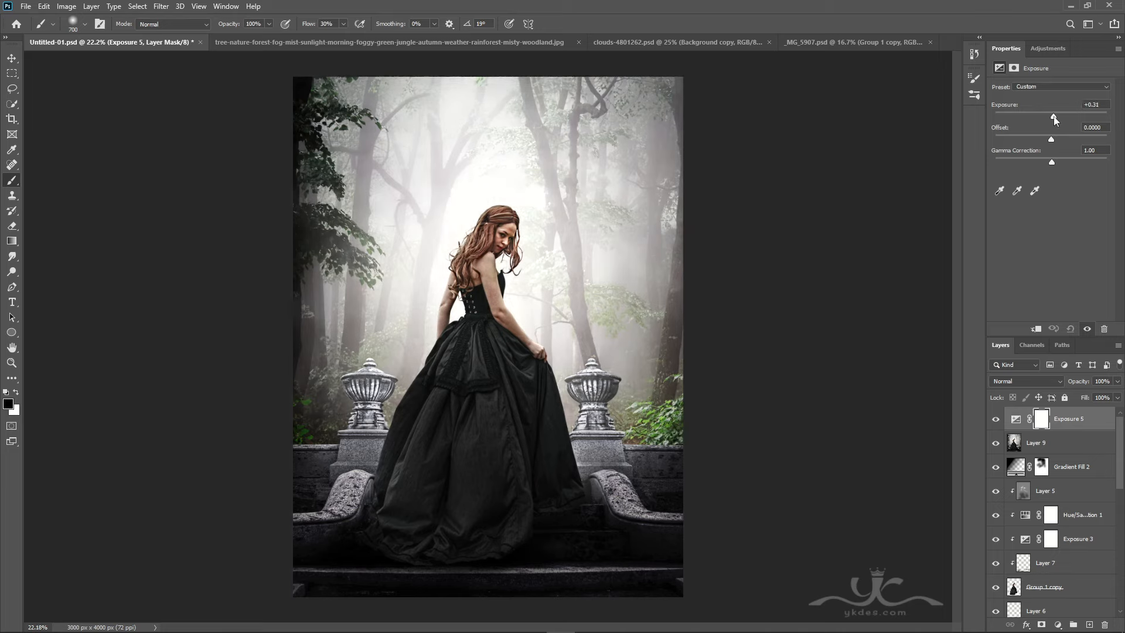
left_click_drag(1053, 161, 1044, 160)
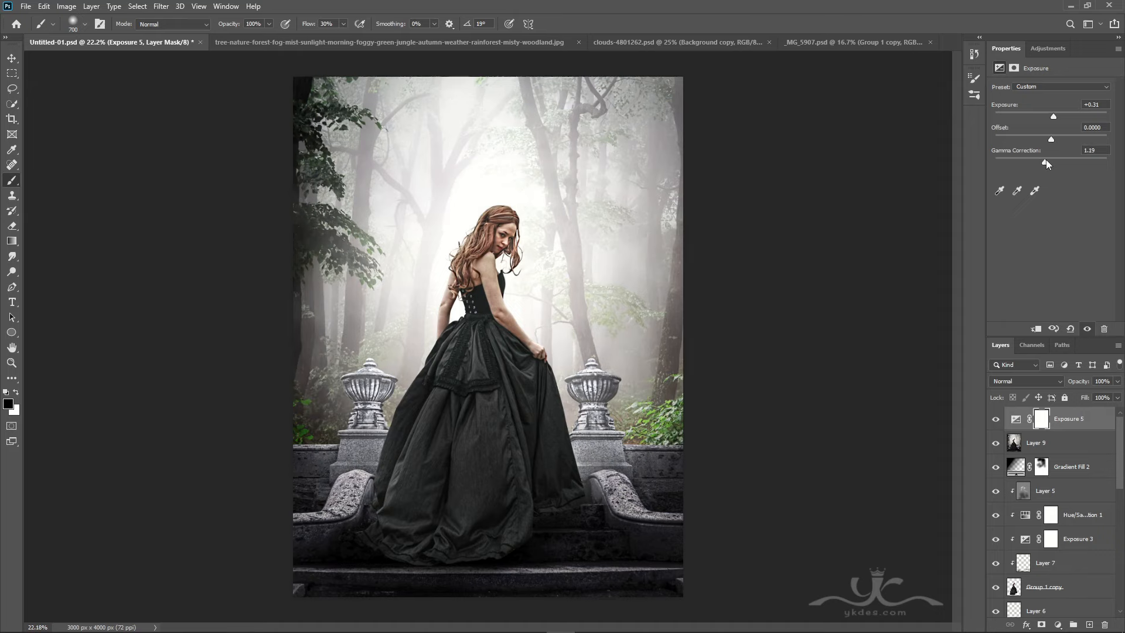
left_click_drag(1047, 160, 1052, 160)
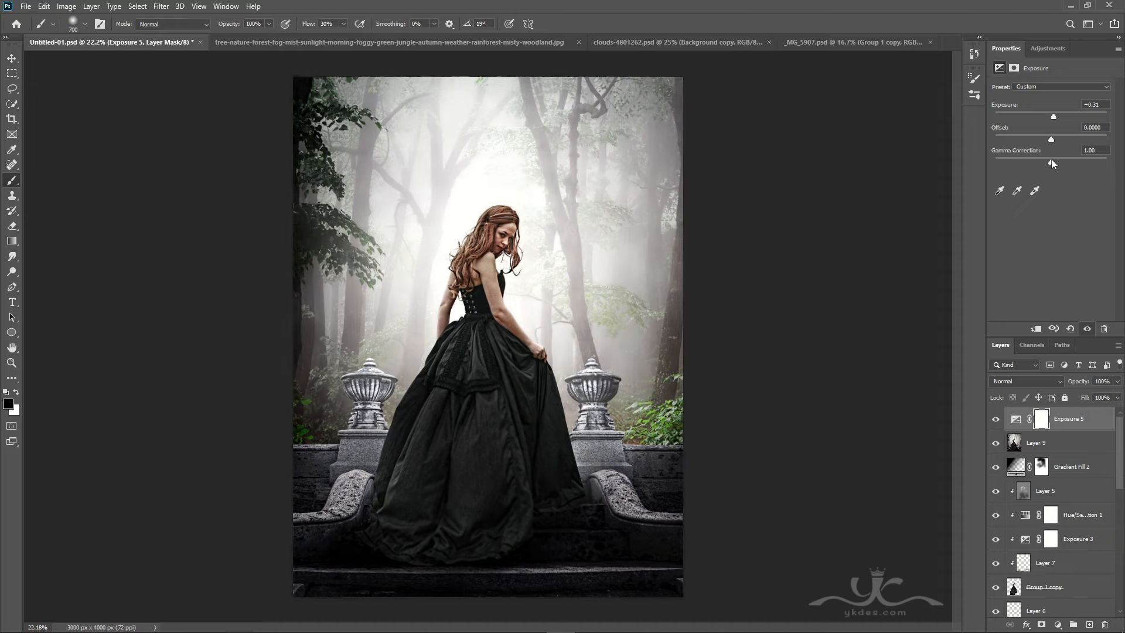
Add a Hue/Saturation adjustment above Exposure 5 with Saturation -18
left_click(1059, 624)
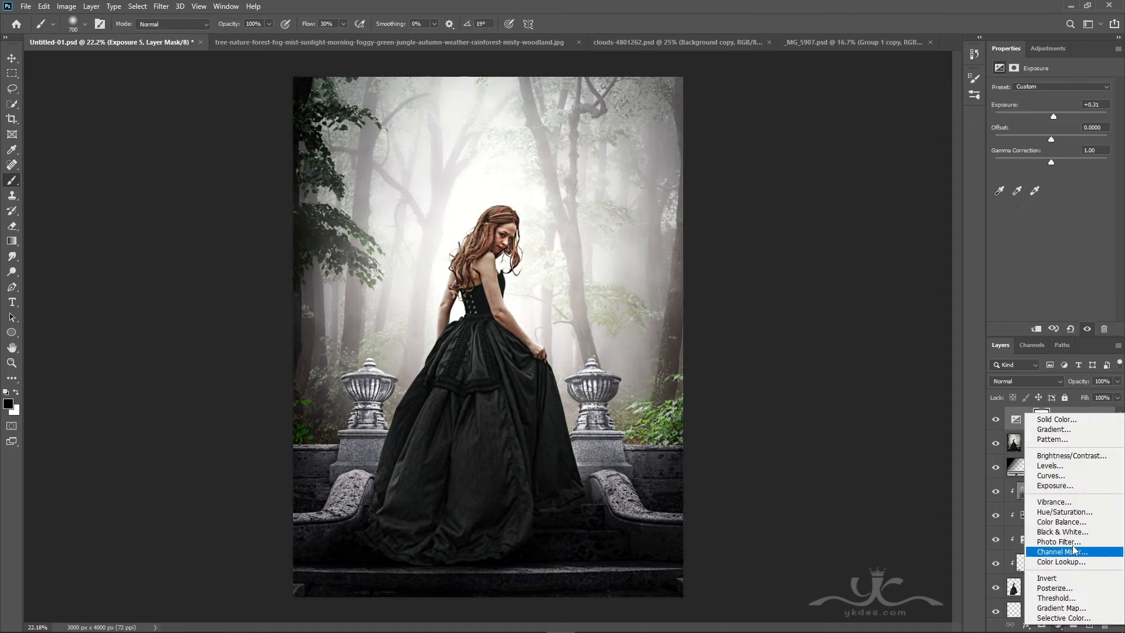
left_click(1067, 513)
mouse_move(1052, 156)
left_mouse_down()
mouse_move(1025, 156)
mouse_move(1042, 159)
left_mouse_up()
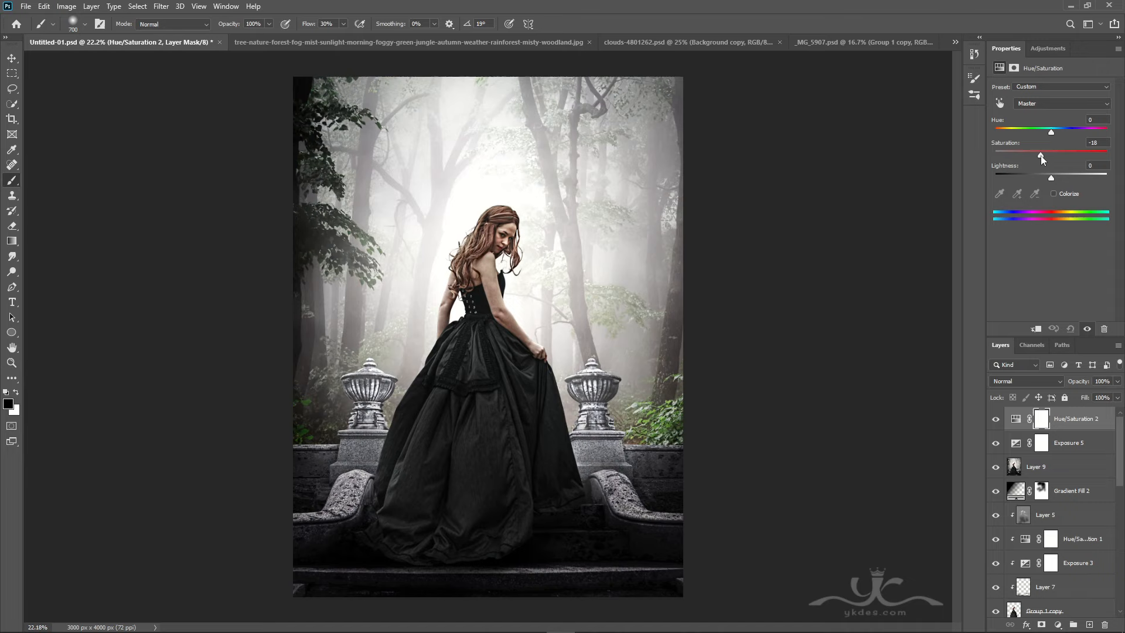
left_click(1057, 626)
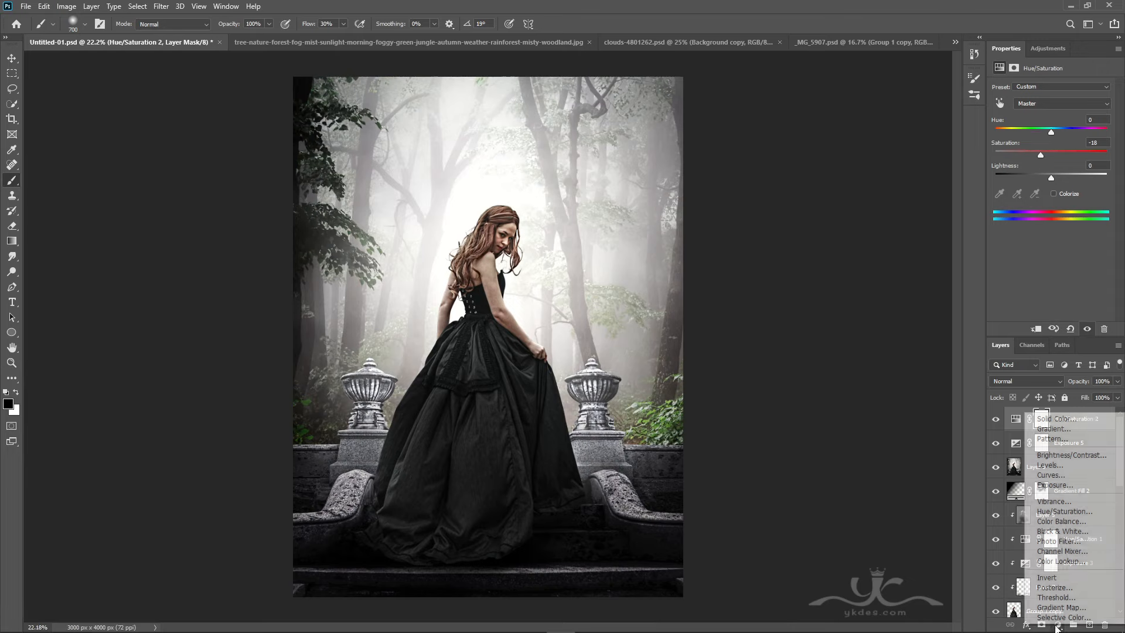
left_click(1064, 485)
left_click_drag(1089, 417, 1105, 625)
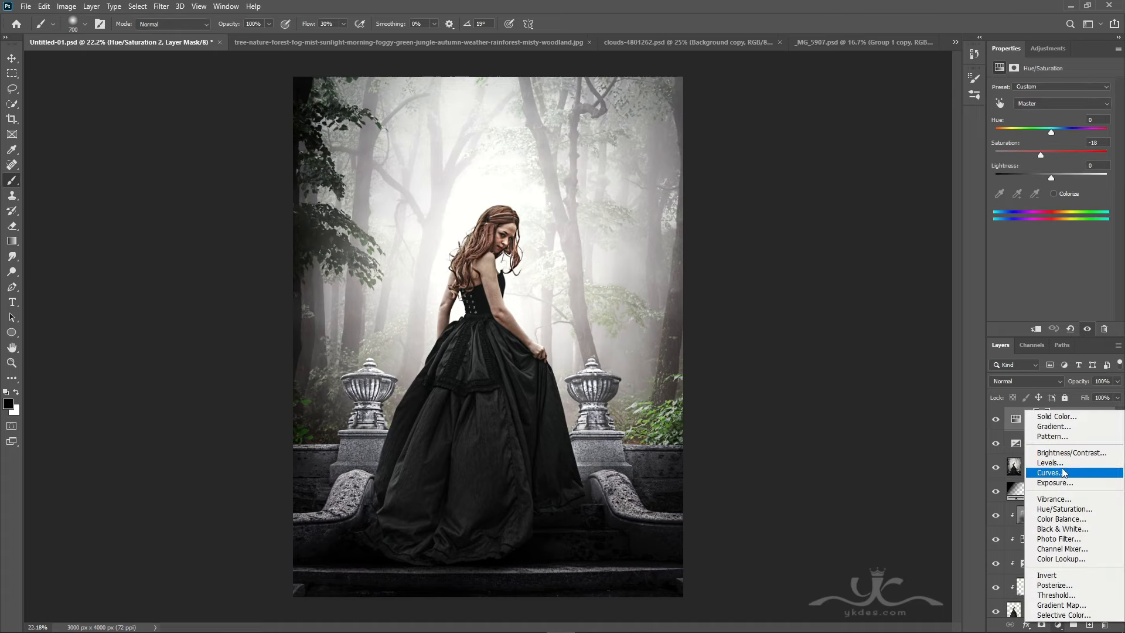
Add a Curves adjustment with the black point output at 18 and a midpoint at input 133, output 117, and set its opacity to 86%
left_click(1049, 471)
left_click_drag(1021, 200, 1020, 195)
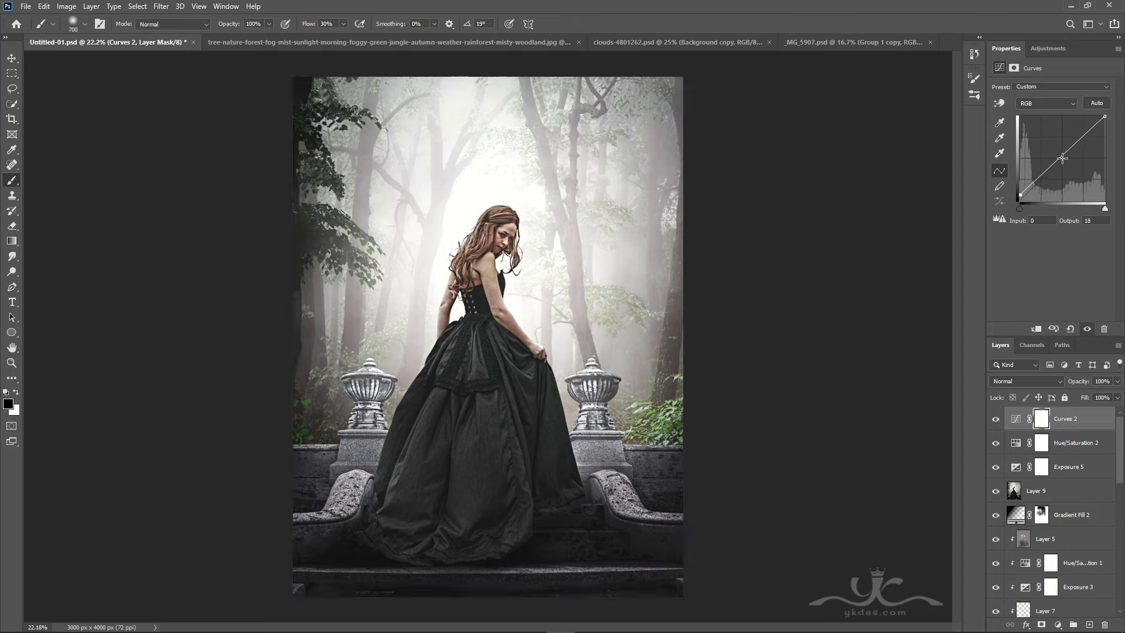
left_click_drag(1062, 158, 1064, 162)
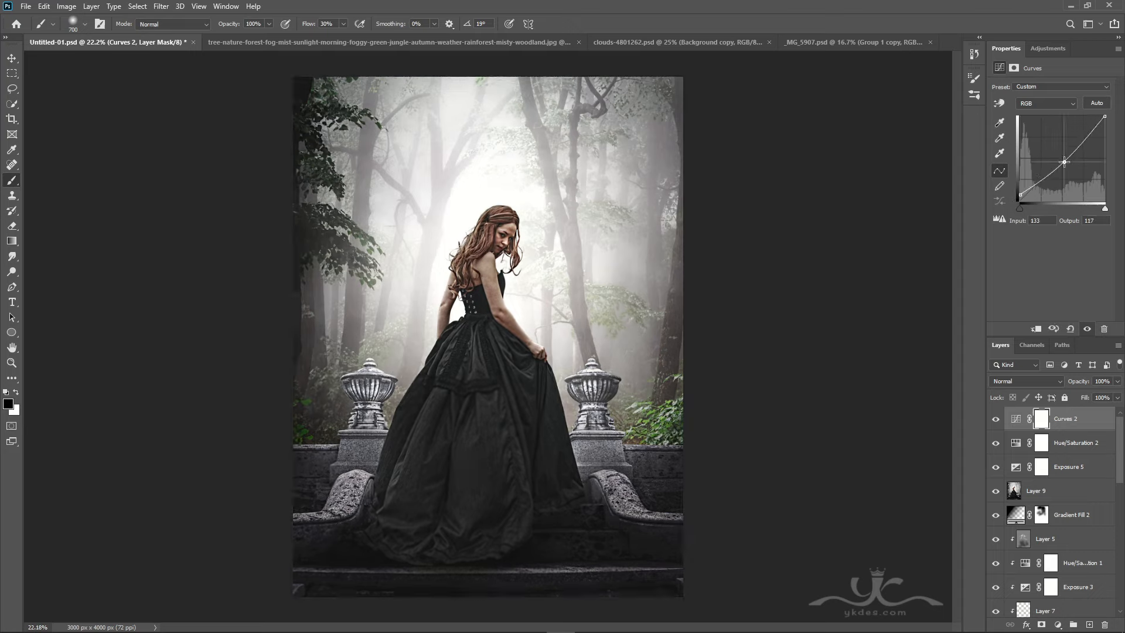
left_click(1116, 382)
left_click_drag(1111, 397, 1107, 396)
Check the opacity of Hue/Saturation 2 and slightly lower the fill of the Exposure 5 adjustment
left_click(1106, 450)
left_click(1118, 382)
left_click(1090, 473)
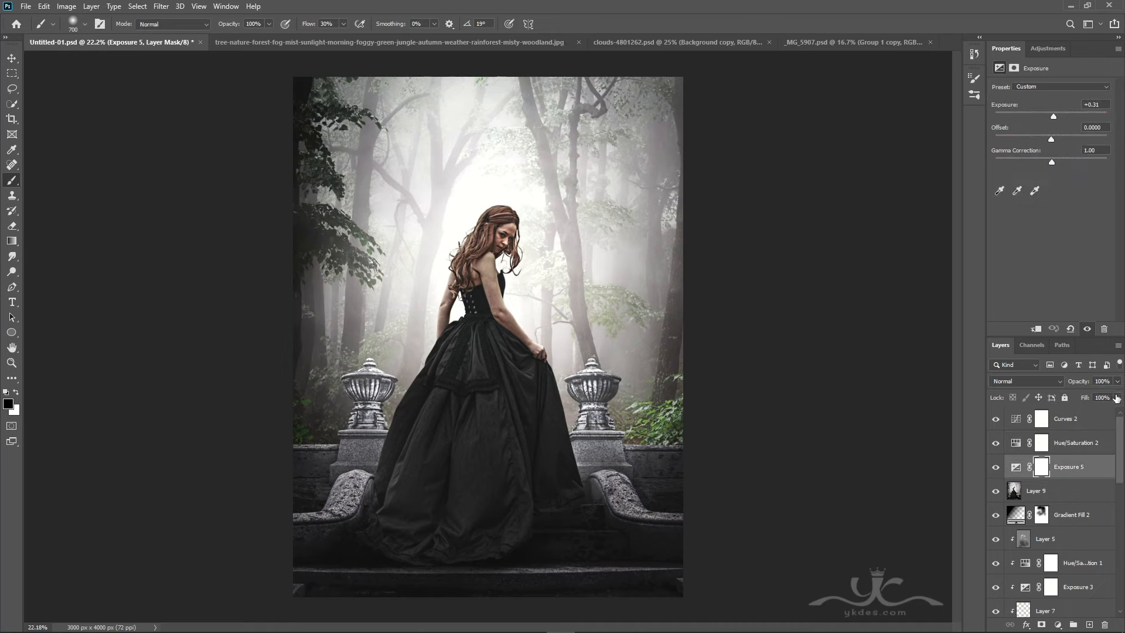
left_click(1116, 398)
left_click_drag(1108, 400, 1107, 399)
Stamp all visible layers into a new layer above Curves 2
left_click(1097, 423)
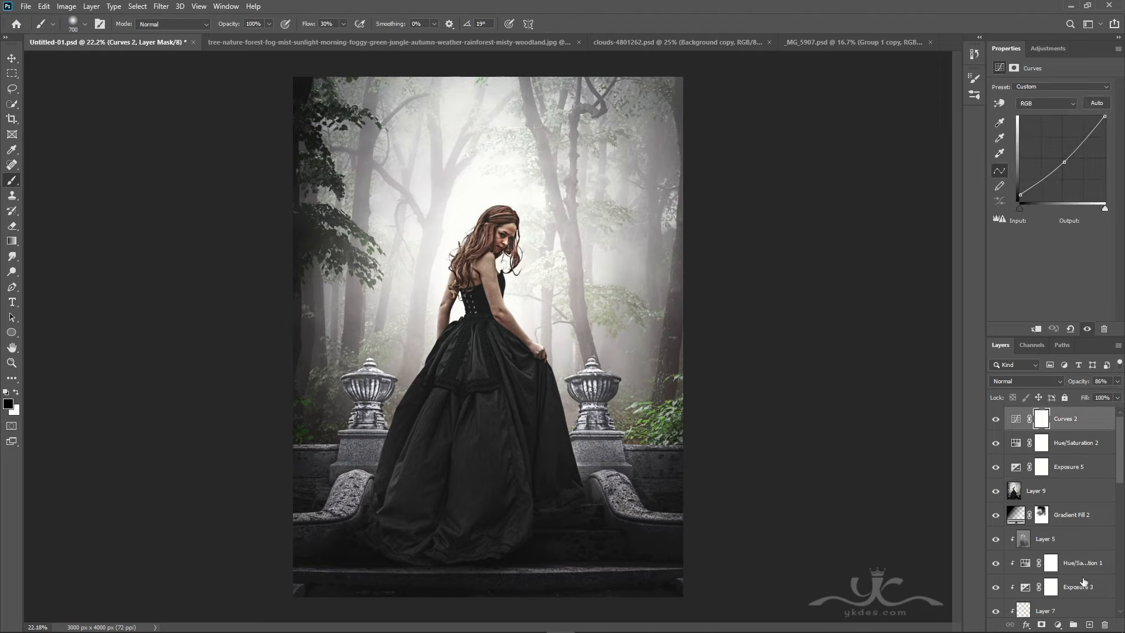
left_click(1089, 624)
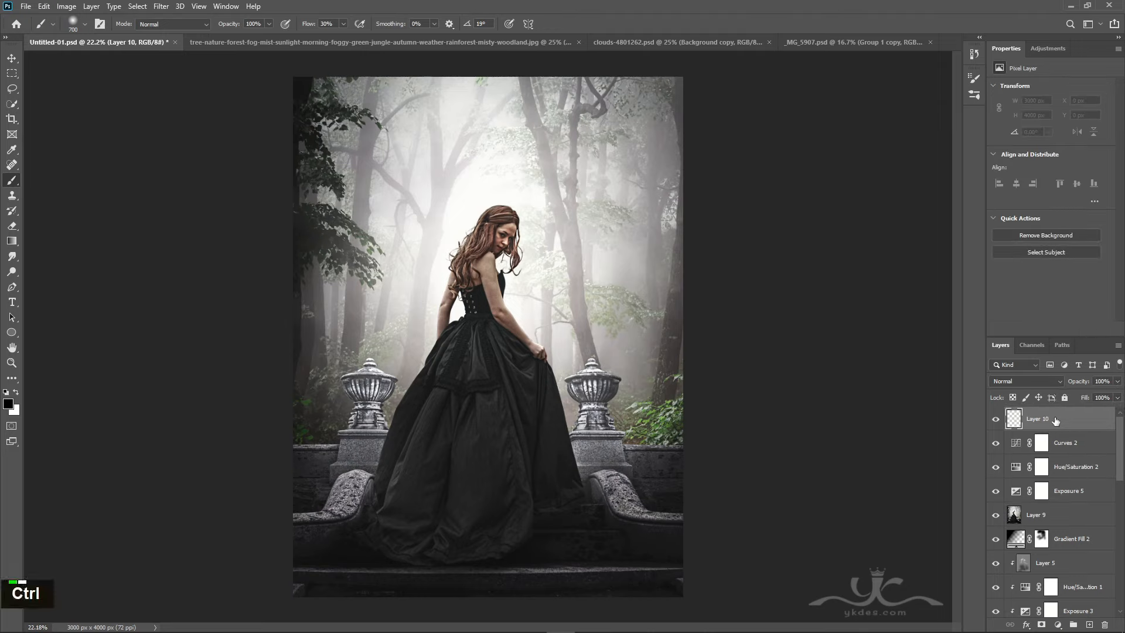
key("ctrl+alt+shift+e")
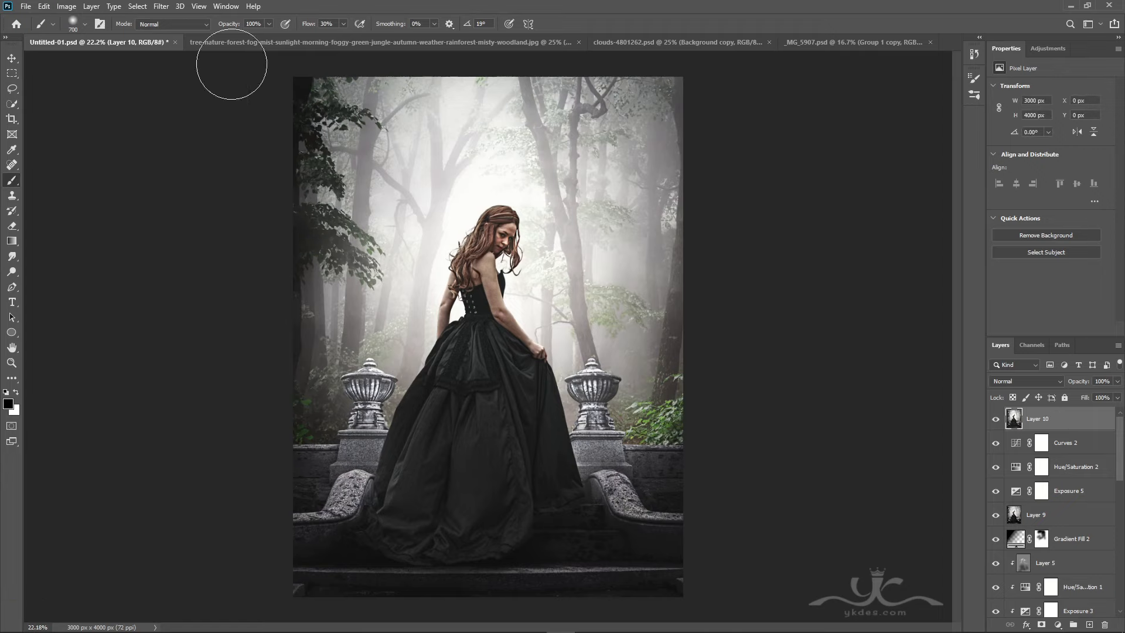
Open the stamped layer in Color Efex Pro 4 and set the Cross Processing filter's method to Y06
left_click(162, 7)
mouse_move(206, 256)
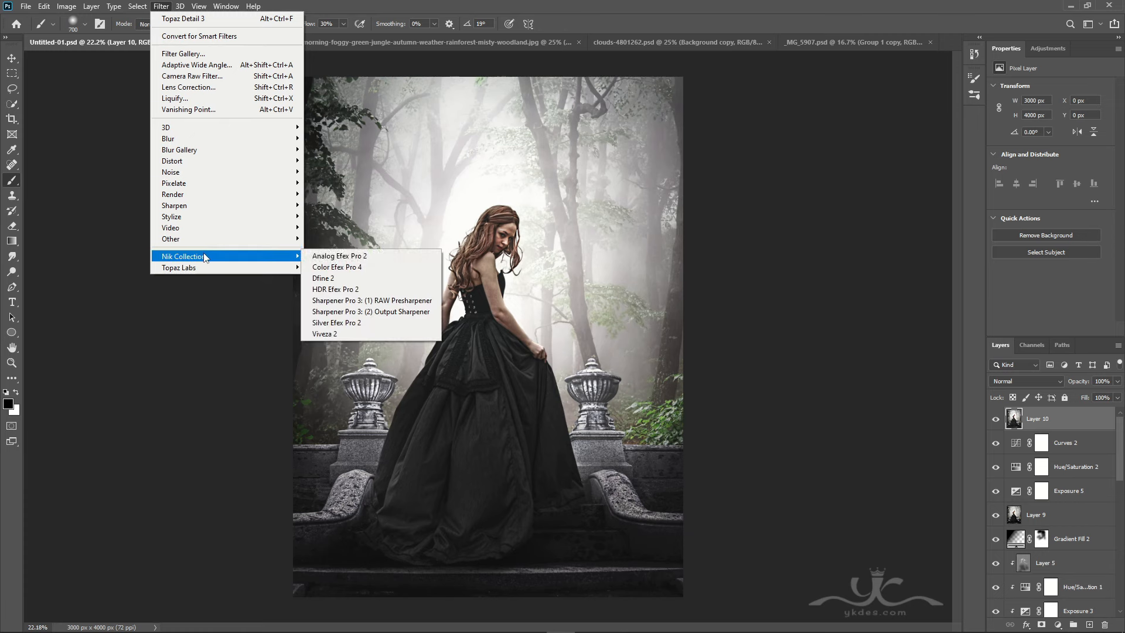
left_click(364, 266)
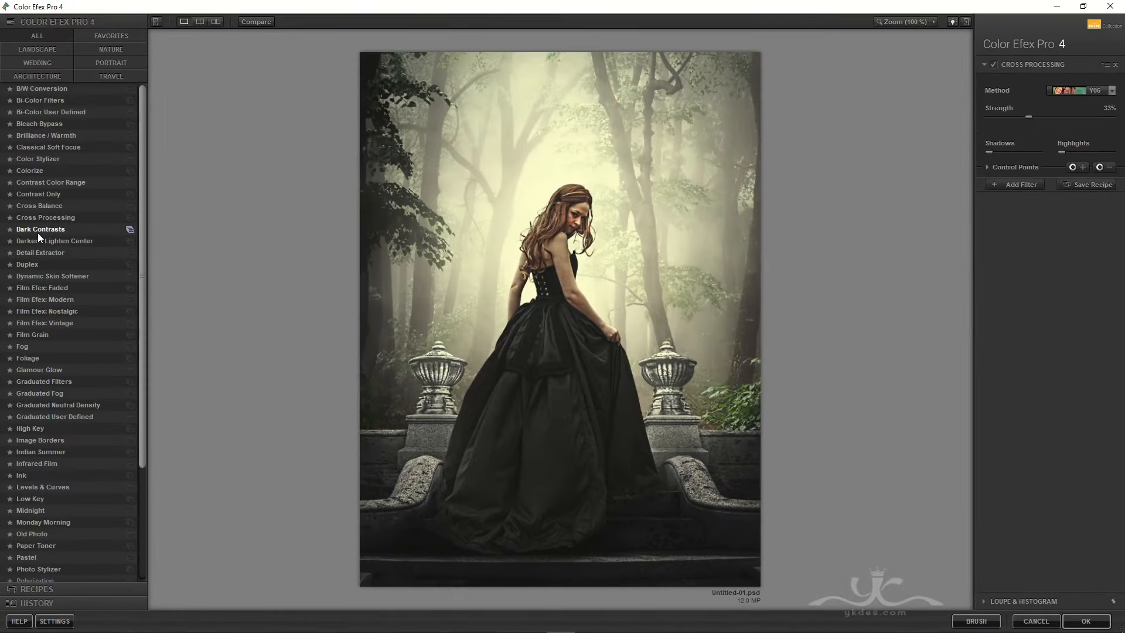
left_click(1071, 89)
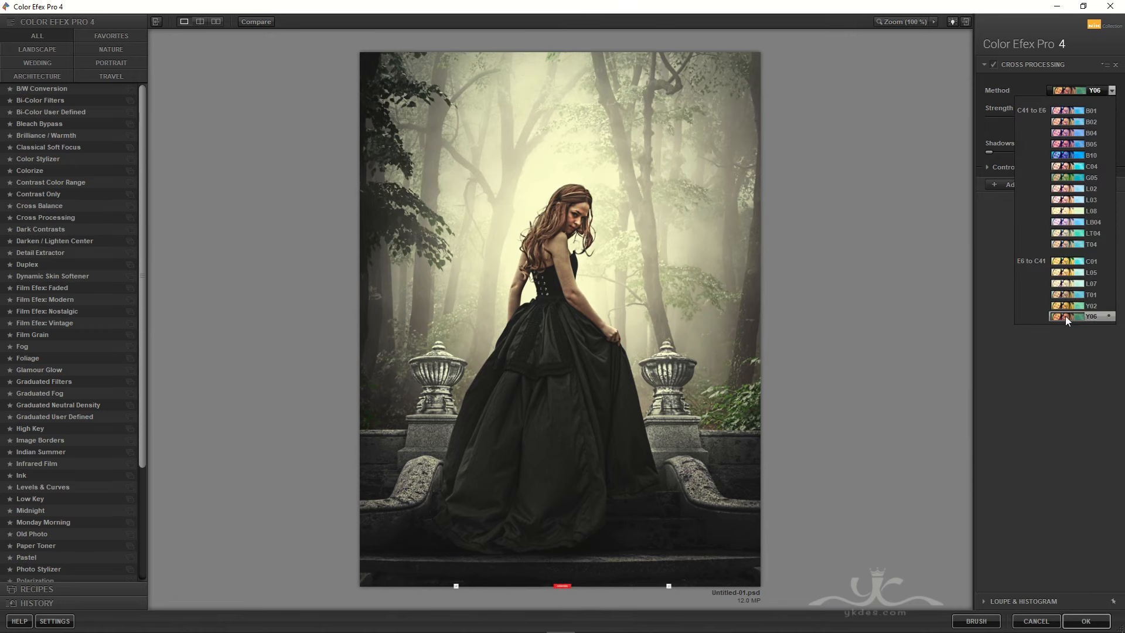
left_click(1065, 317)
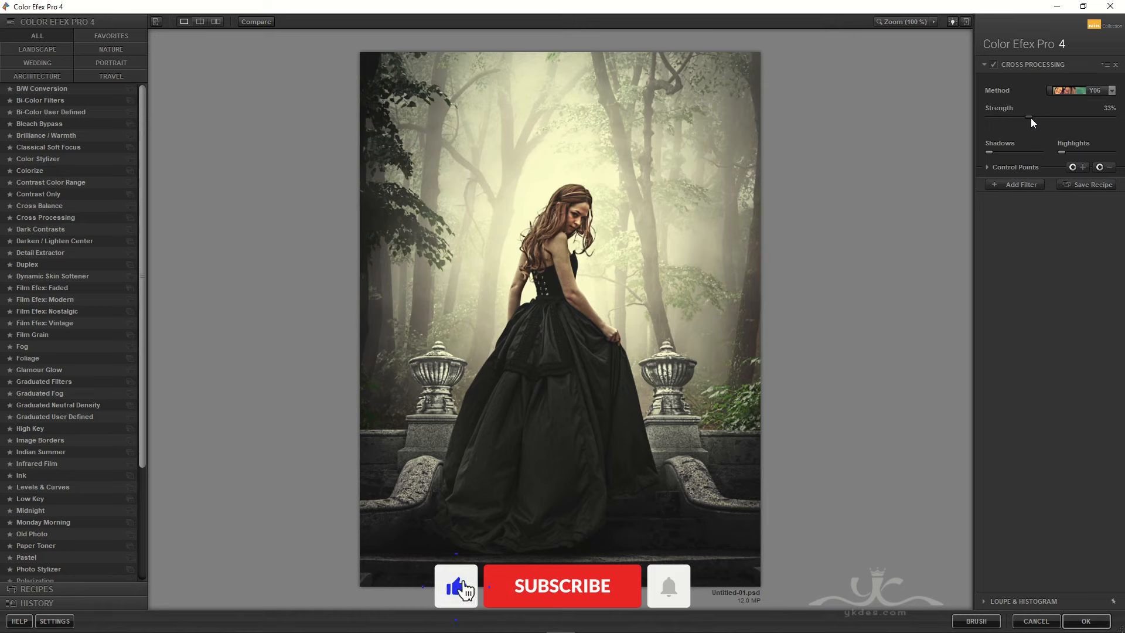
Add a Glamour Glow filter with Glow 15%, Saturation -3% and Glow Warmth -67%, and apply both filters to the image
left_click(1018, 184)
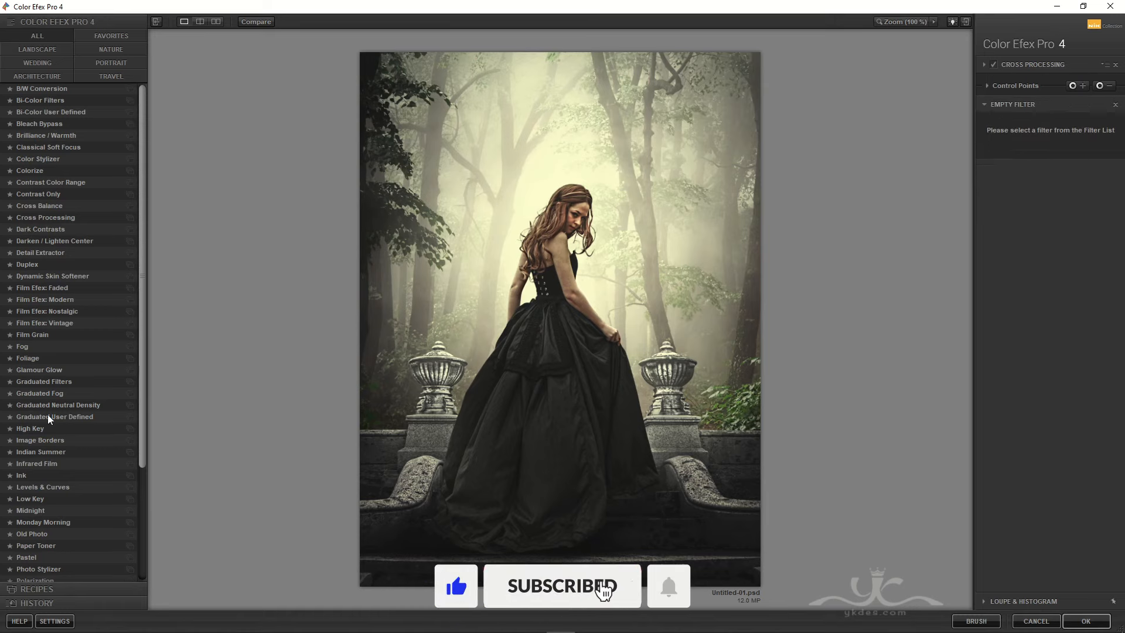
left_click(23, 369)
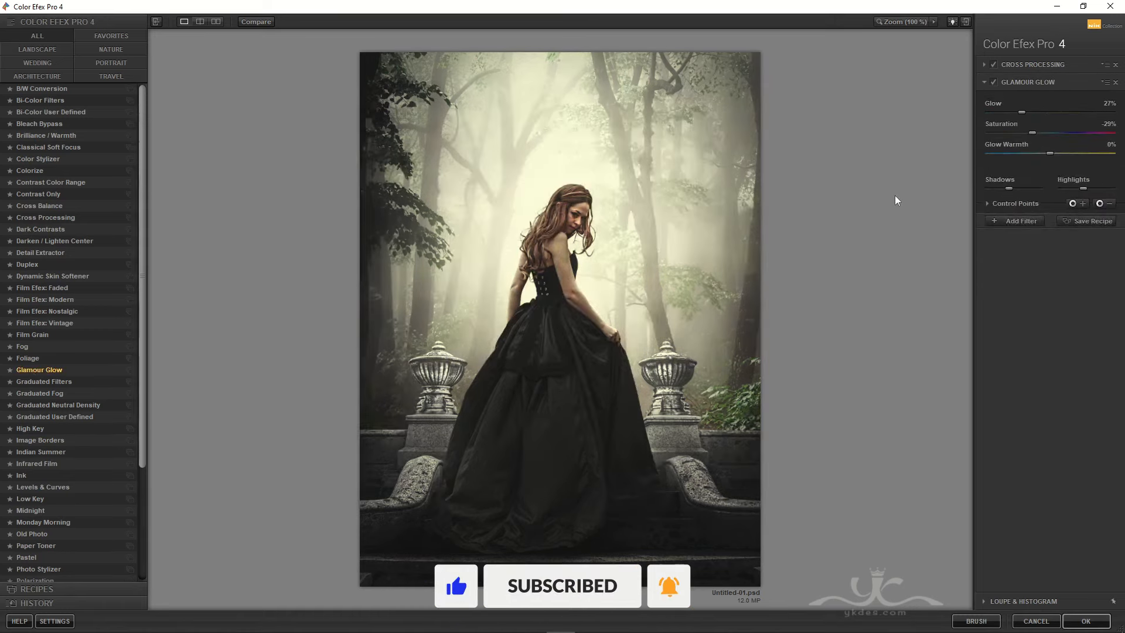
left_click_drag(1050, 152, 1010, 154)
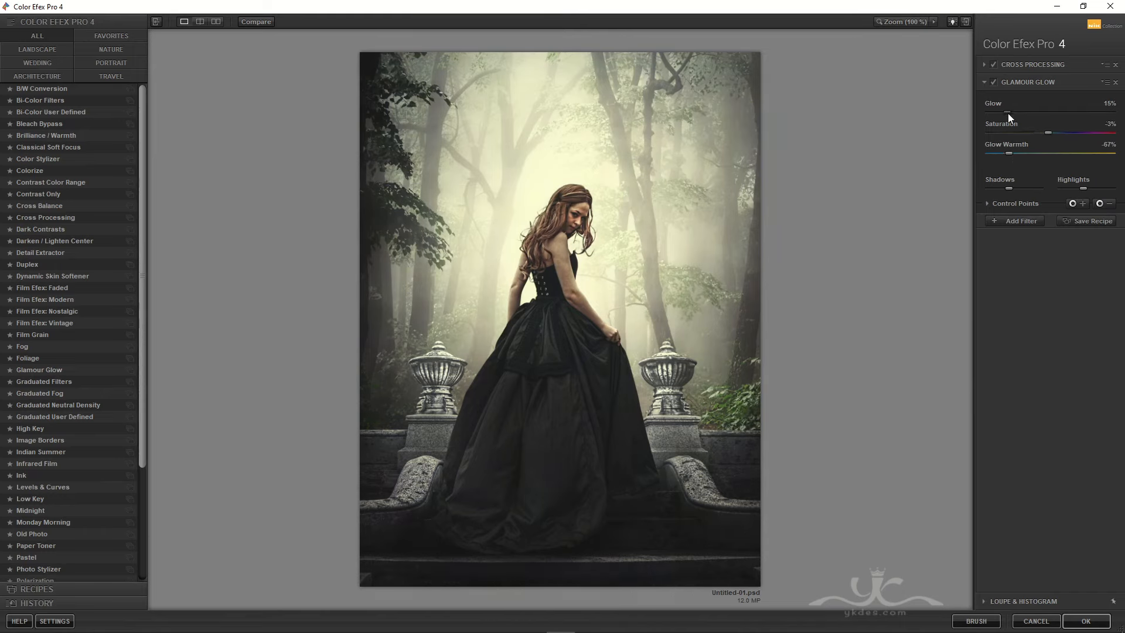
left_click(1086, 621)
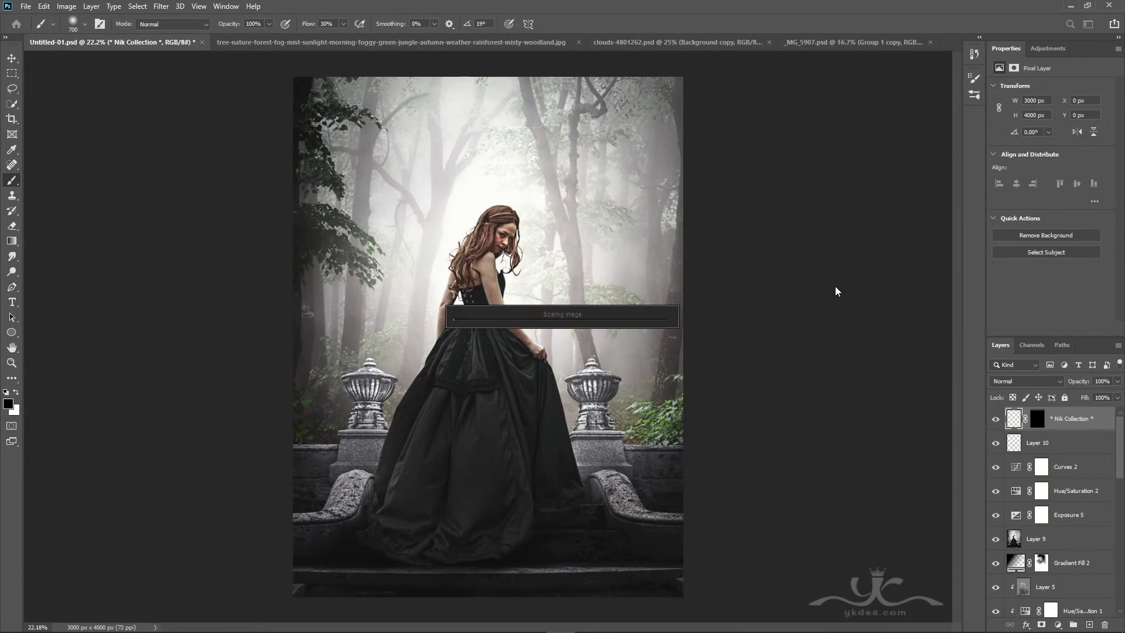
Switch to the Move tool and toggle the Color Efex Pro 4 layer's visibility to compare the image with and without it
left_click(13, 58)
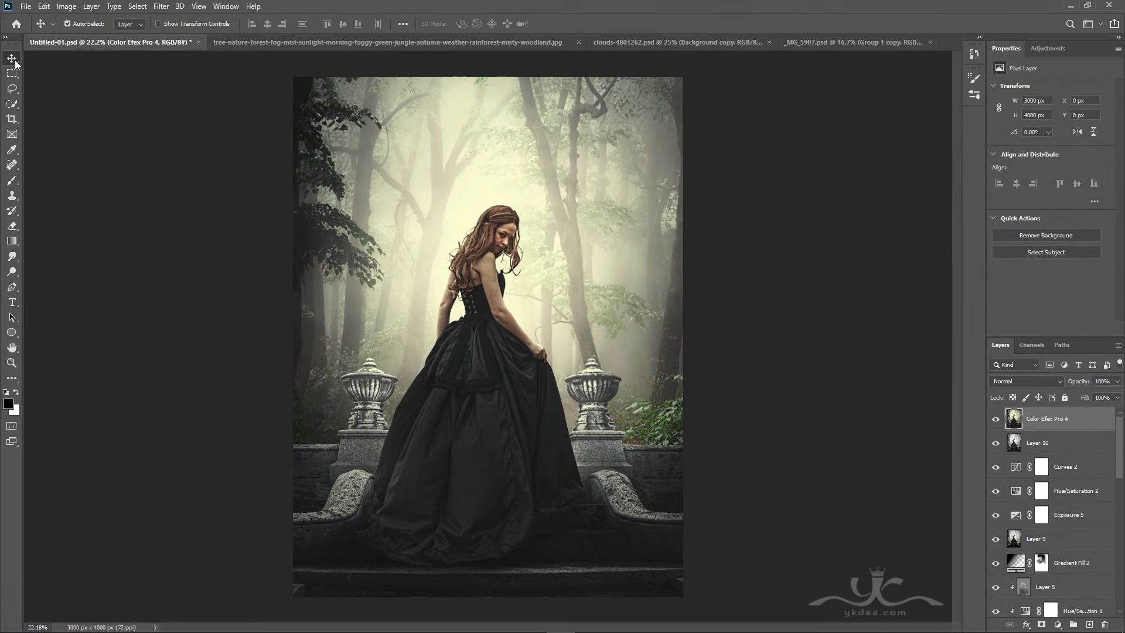
left_click(995, 421)
left_click(995, 419)
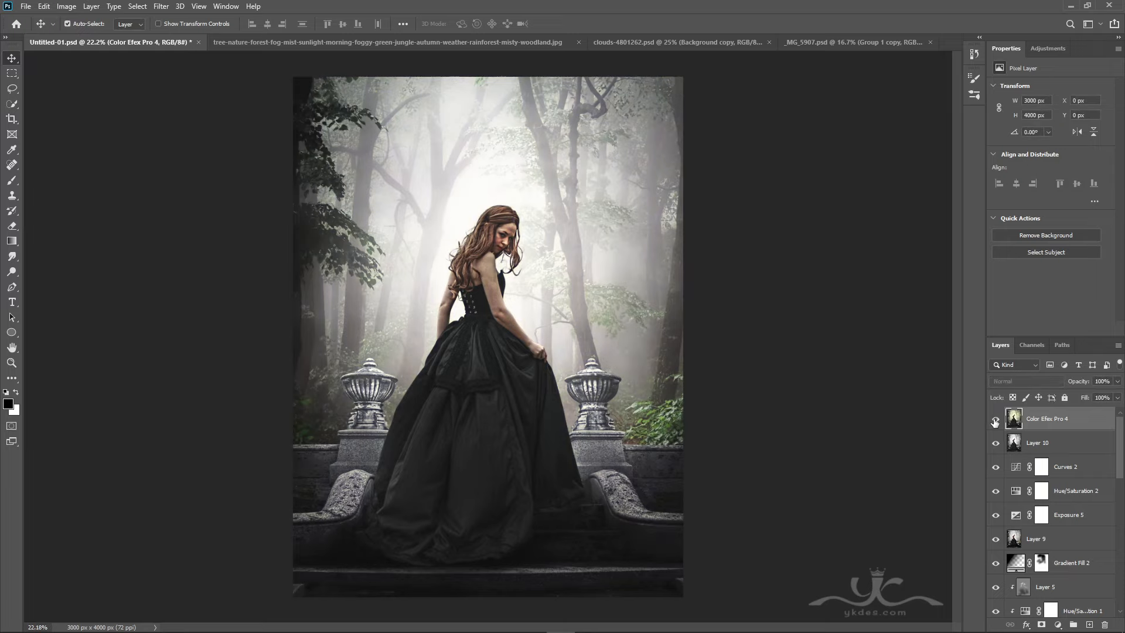